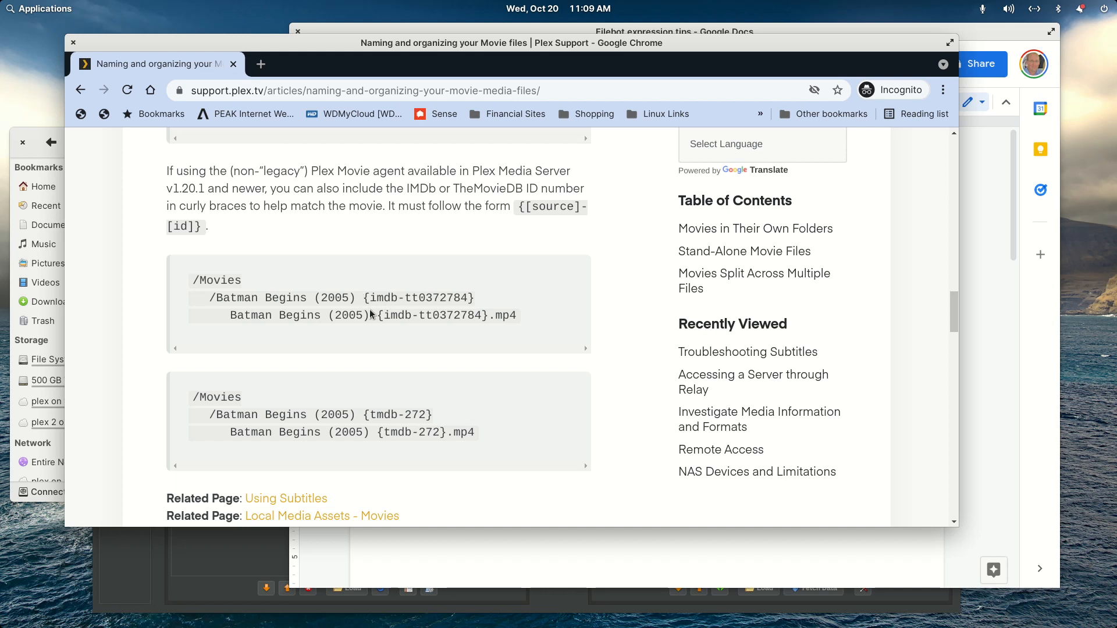
# - Highlight the IMDb and TMDB ID tags in the Batman Begins naming examples on the Plex support page
pyautogui.moveTo(363, 301); pyautogui.dragTo(474, 297)
pyautogui.click(389, 316)
pyautogui.moveTo(365, 415); pyautogui.dragTo(441, 424)
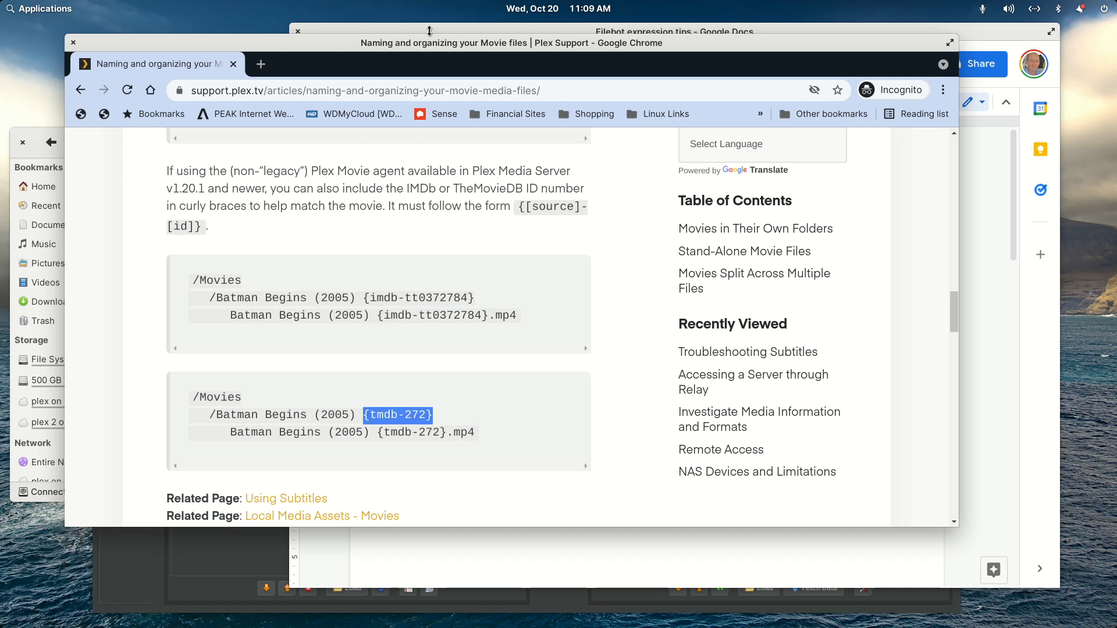
# - Switch to FileBot, clear all entries from the Original Files list and maximize the window
pyautogui.click(192, 550)
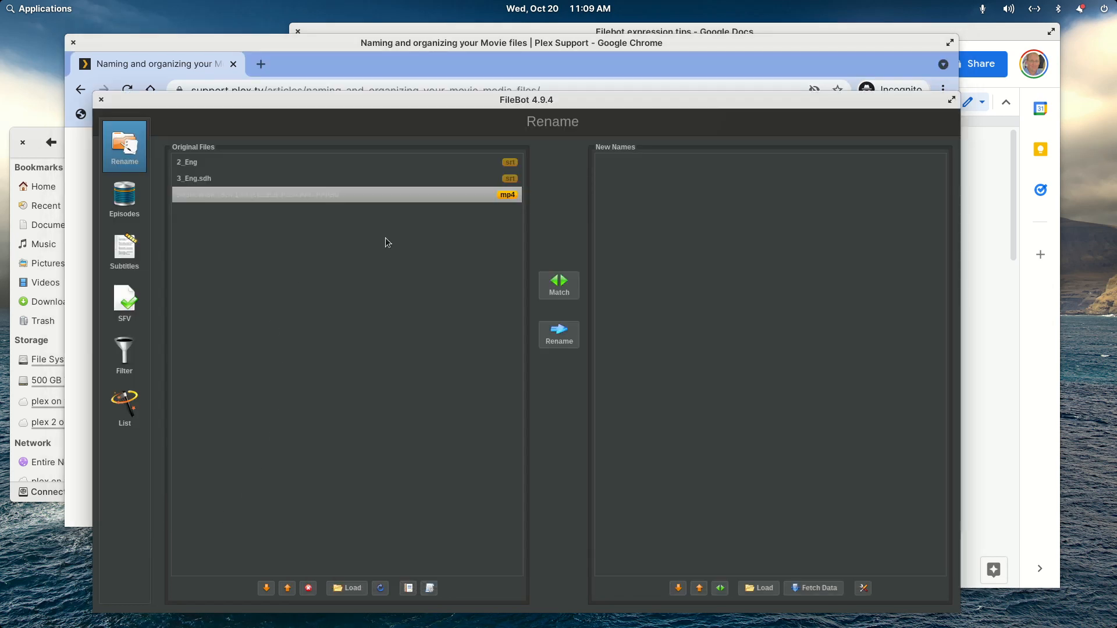
pyautogui.click(308, 588)
pyautogui.click(308, 588)
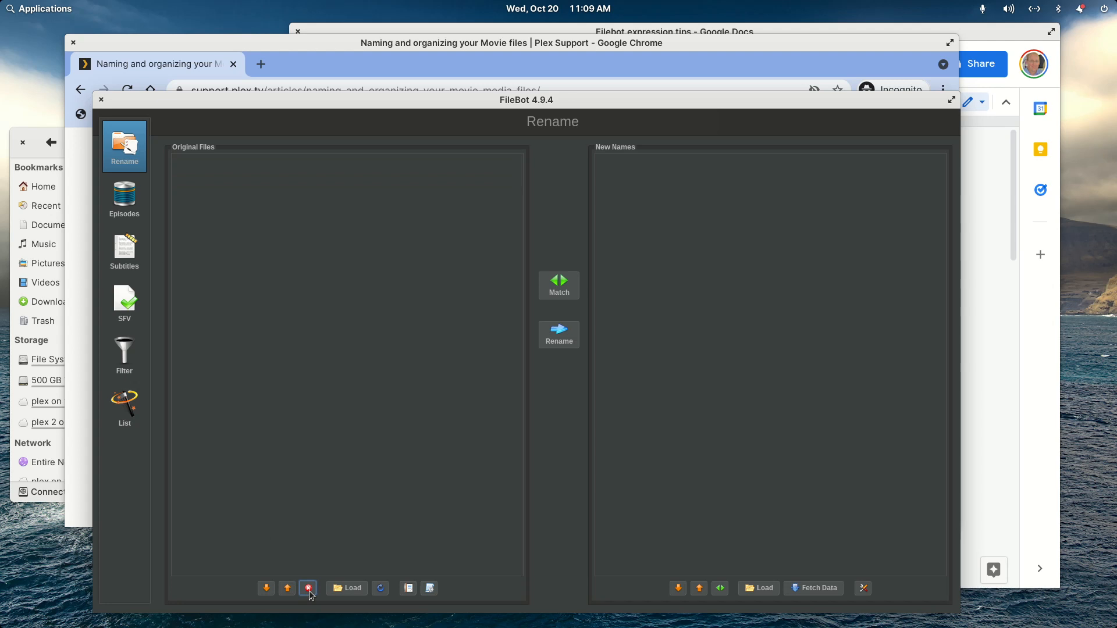
pyautogui.doubleClick(488, 102)
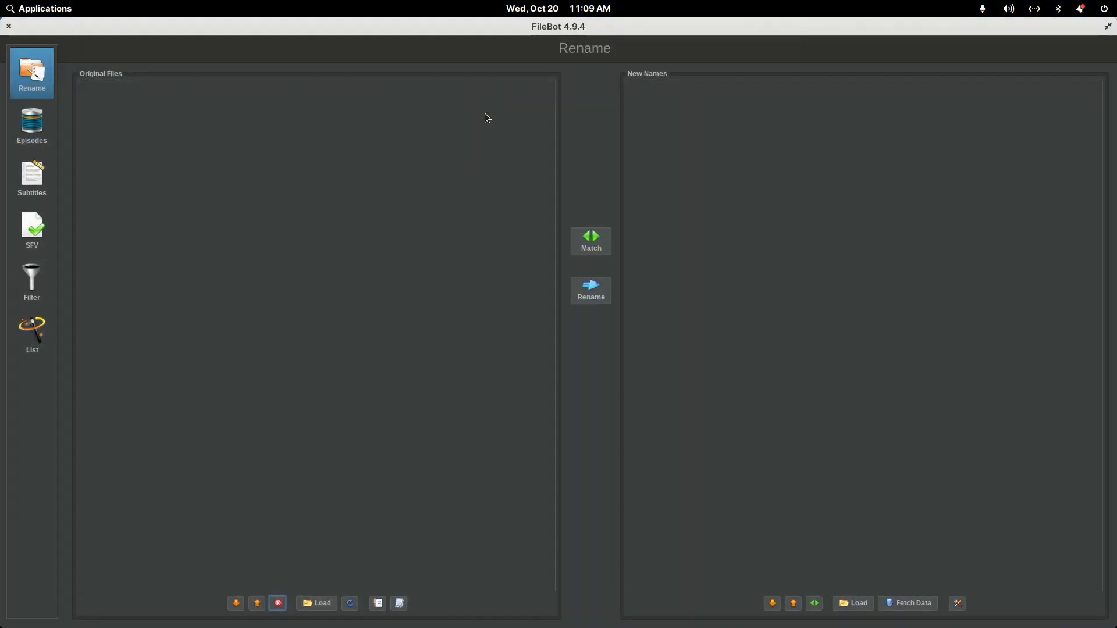
# - Create a new rename preset named Test
pyautogui.click(400, 607)
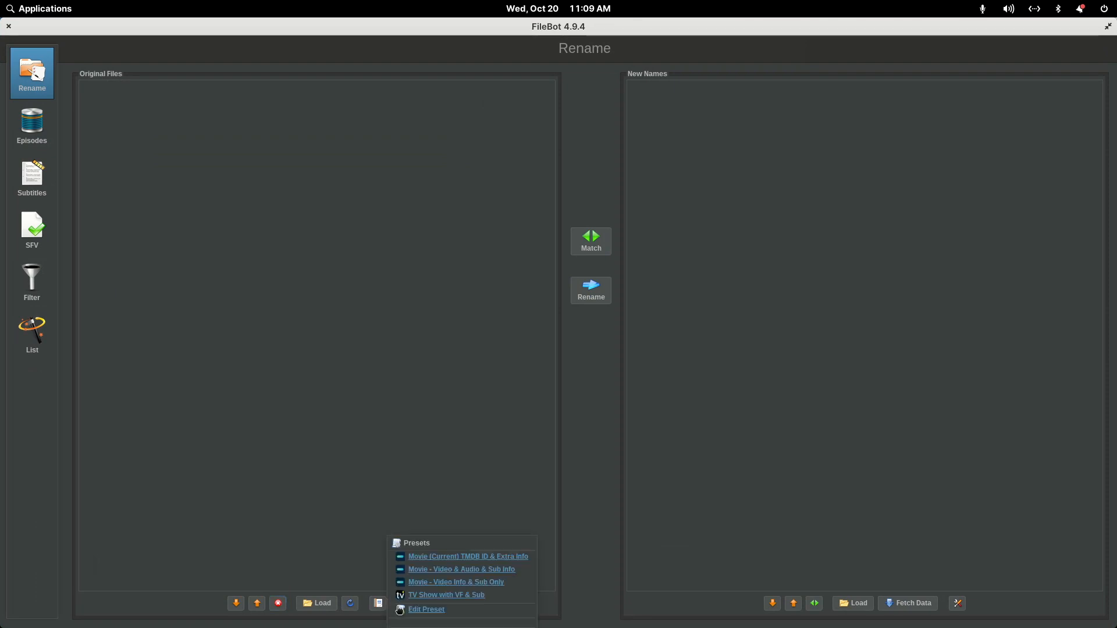
pyautogui.click(423, 611)
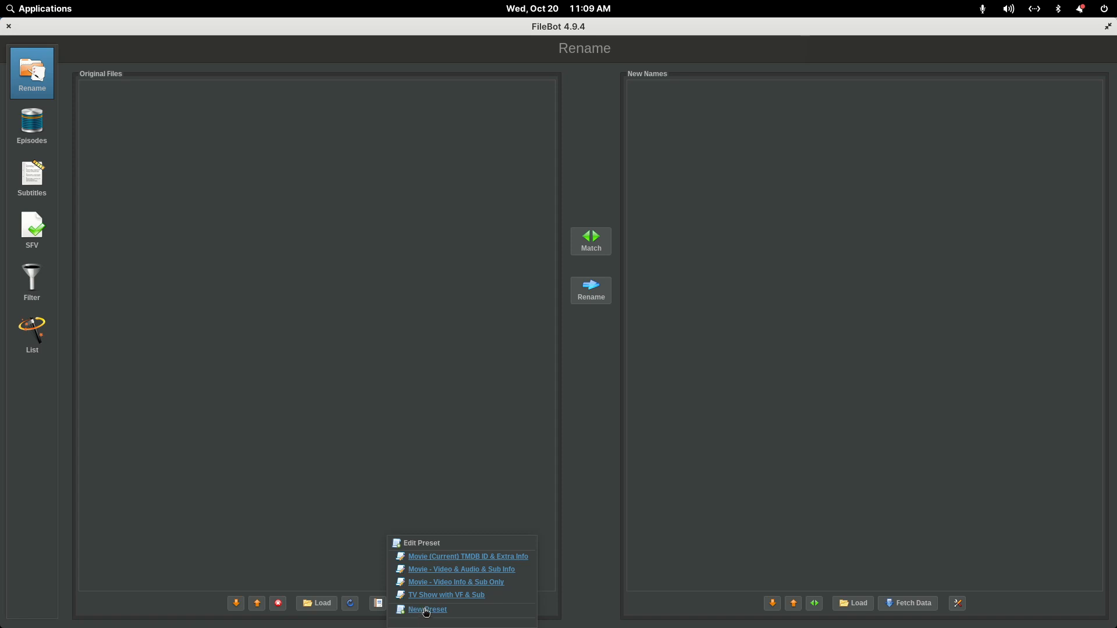
pyautogui.click(427, 611)
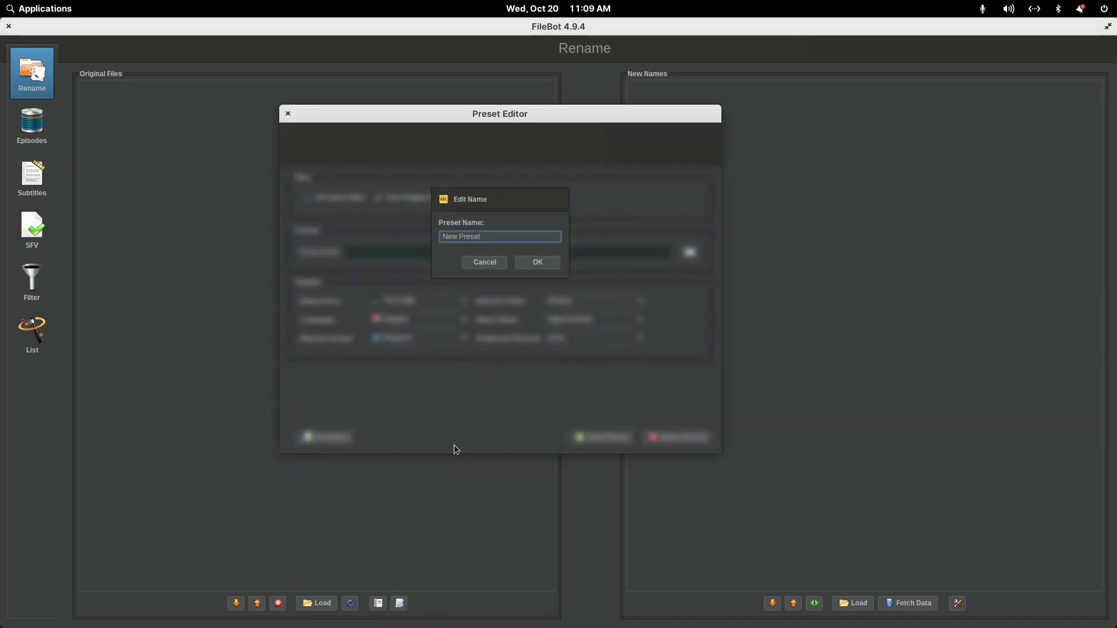
pyautogui.moveTo(493, 237); pyautogui.dragTo(429, 233)
pyautogui.write('Test')
pyautogui.press('Return')
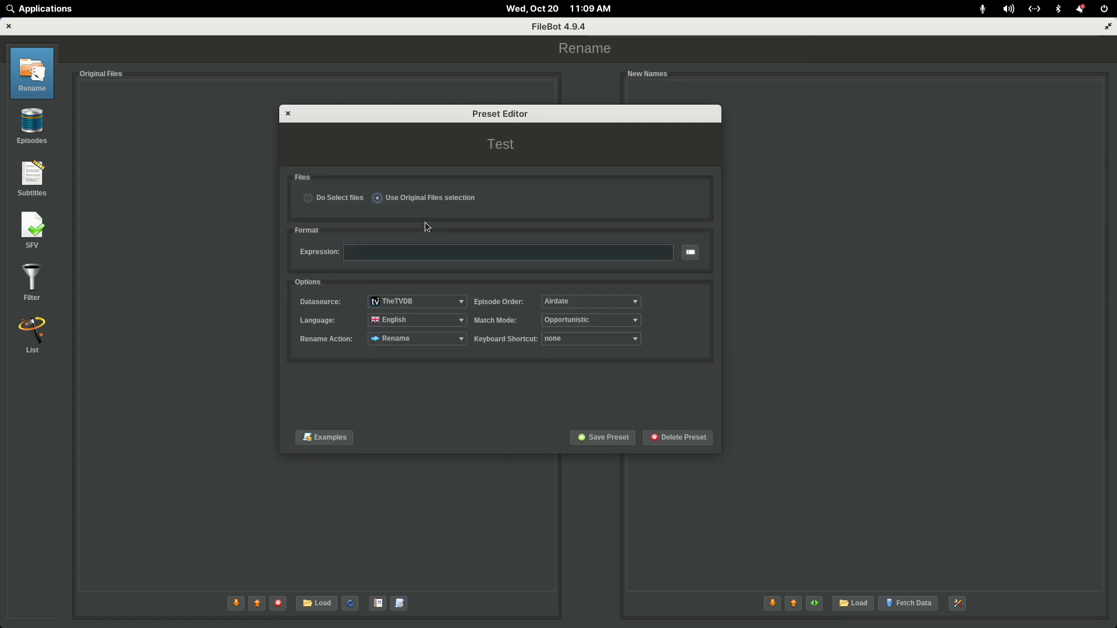
# - Set the preset's datasource to TheMovieDB and its expression to {n} ({y}) - {vf} {vc} {af} {ac}{subt}, and delete the preset
pyautogui.click(419, 302)
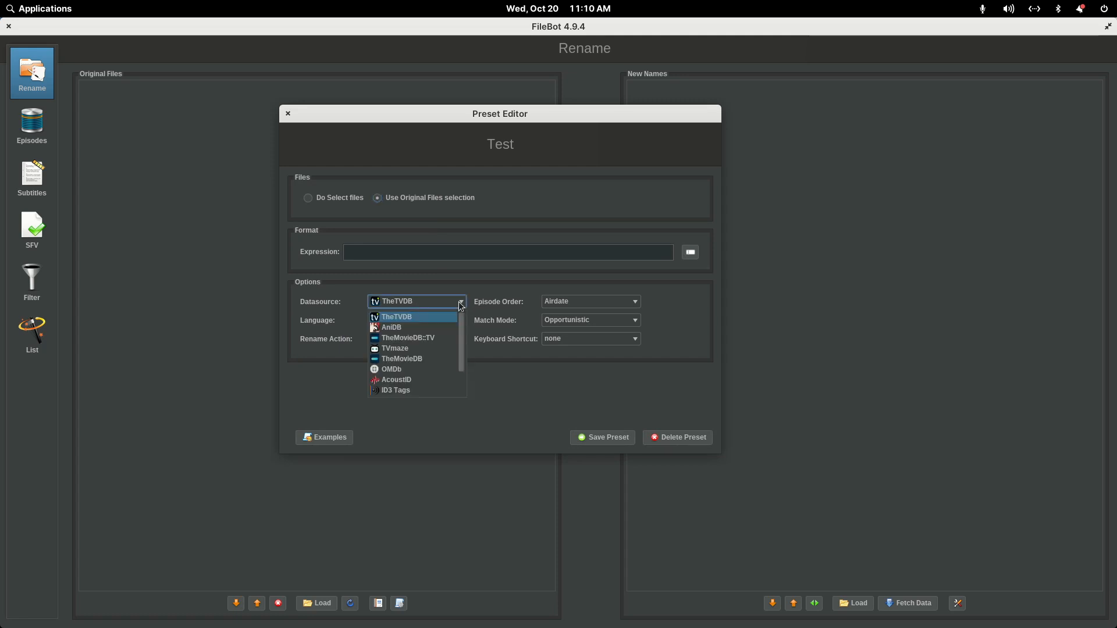
pyautogui.click(400, 365)
pyautogui.click(395, 253)
pyautogui.write('{n} ({y}) - {vf} {vc} {af} {ac}{subt}')
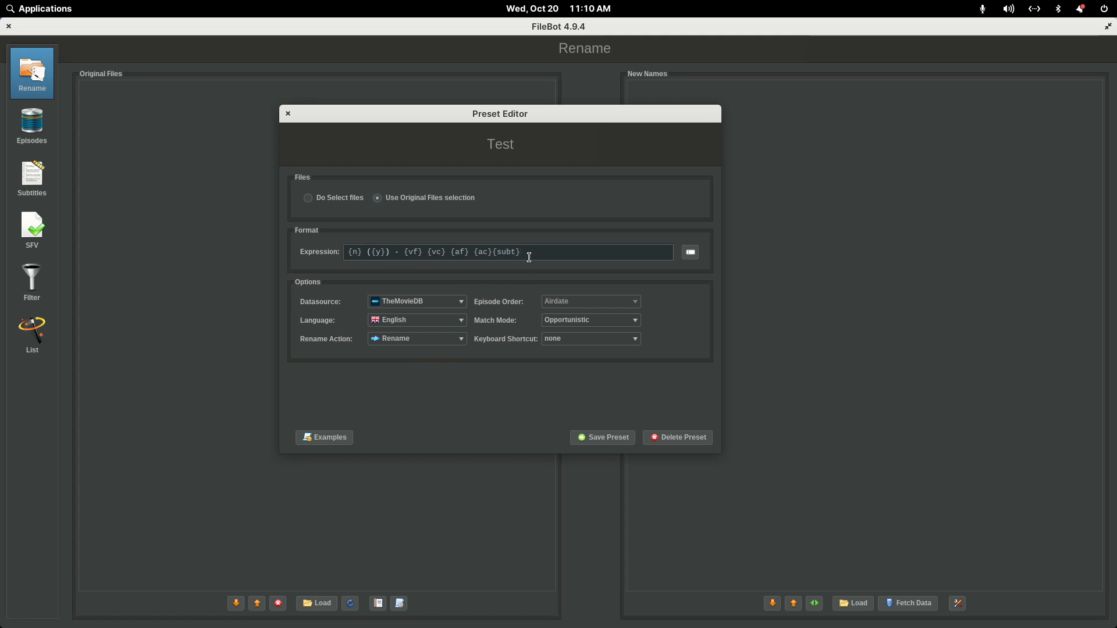
pyautogui.click(662, 439)
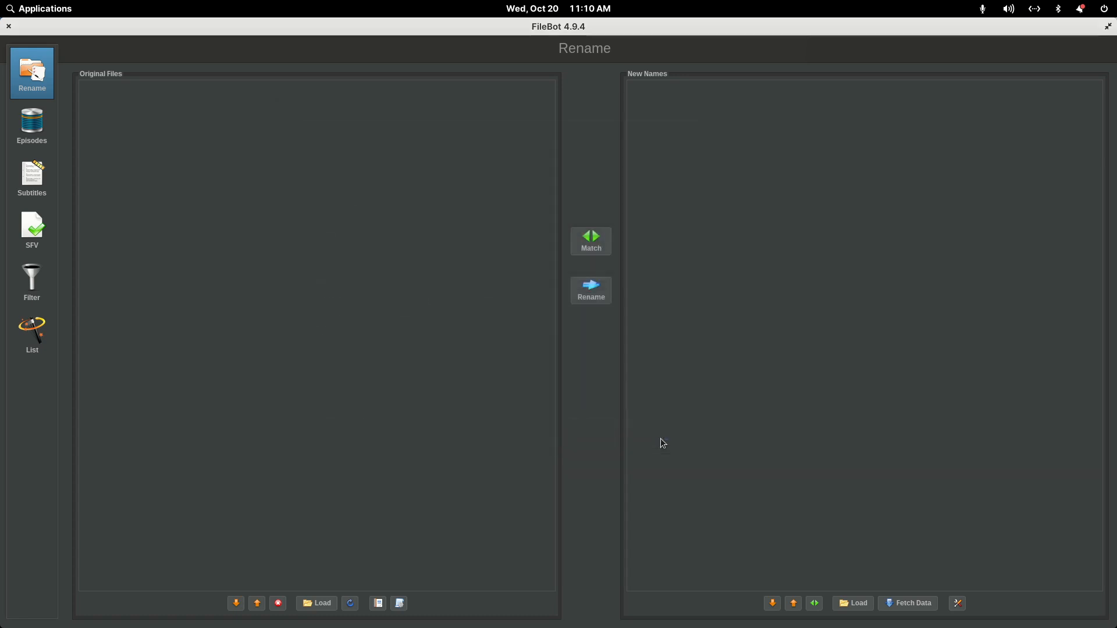
# - Review the list of saved rename presets and restore the window to its smaller size
pyautogui.click(400, 608)
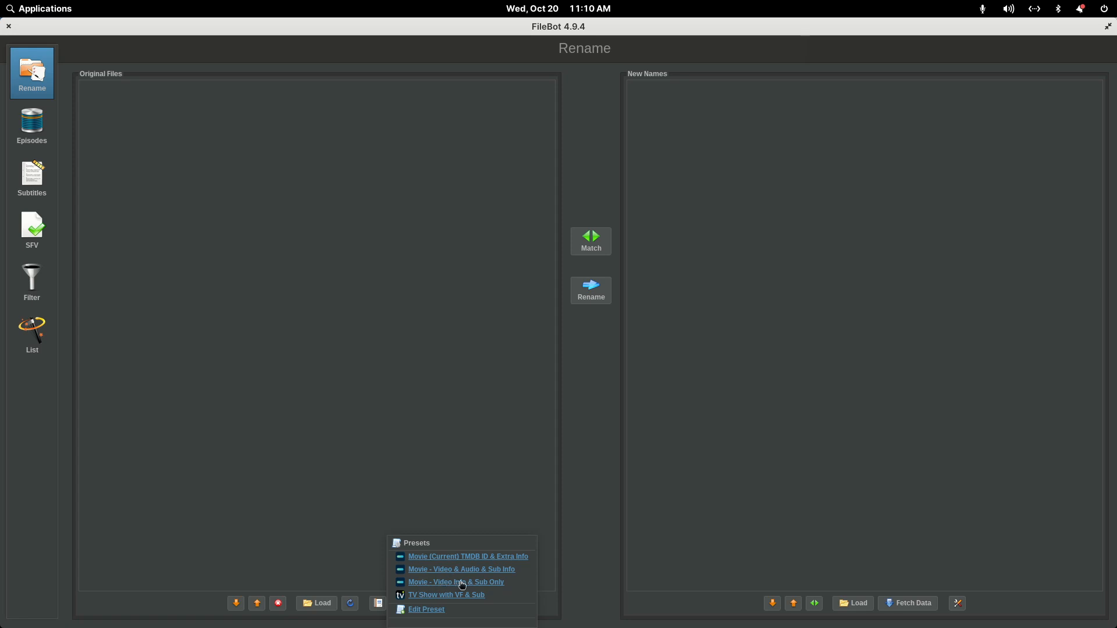
pyautogui.click(567, 556)
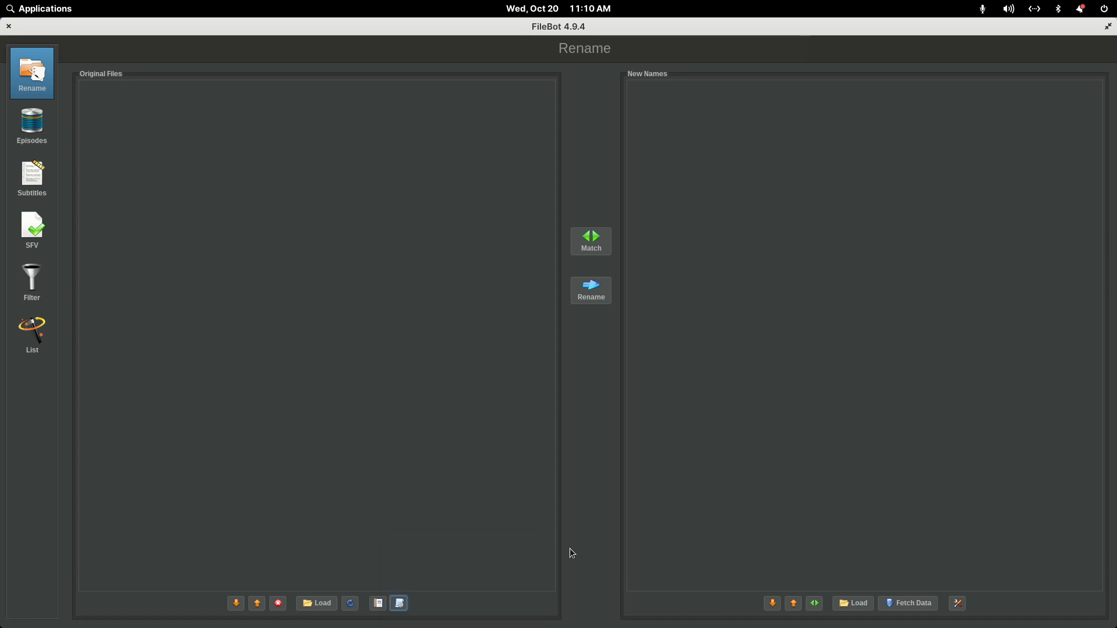
pyautogui.doubleClick(395, 25)
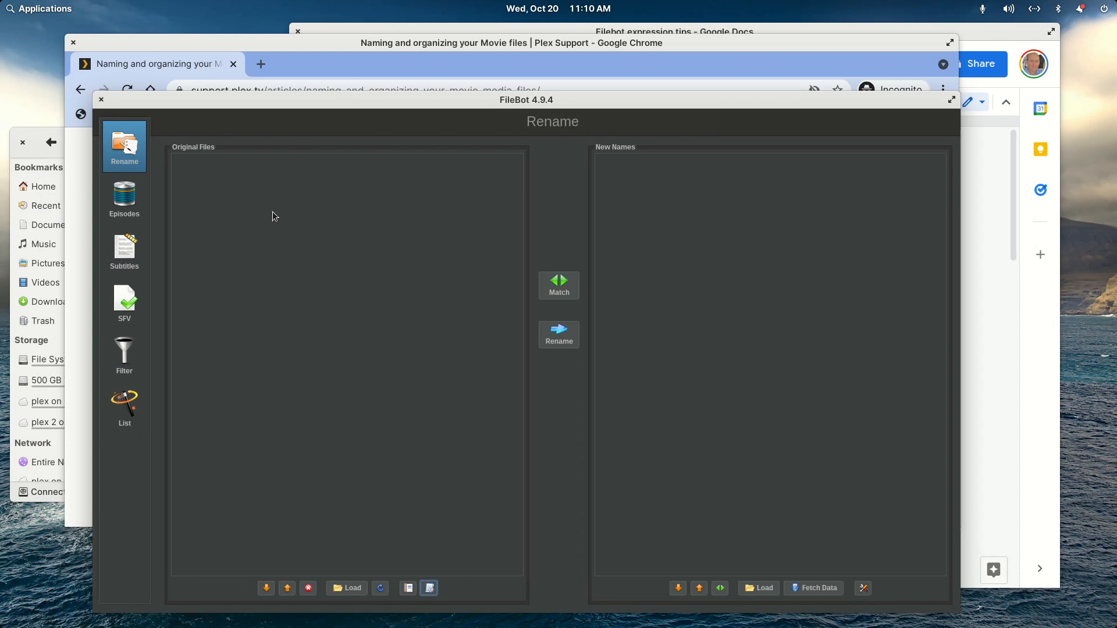
# - Switch to the file manager and open the The.Velvet.Underground.2021.1080p.WEBRip.x264-RARBG folder
pyautogui.click(55, 125)
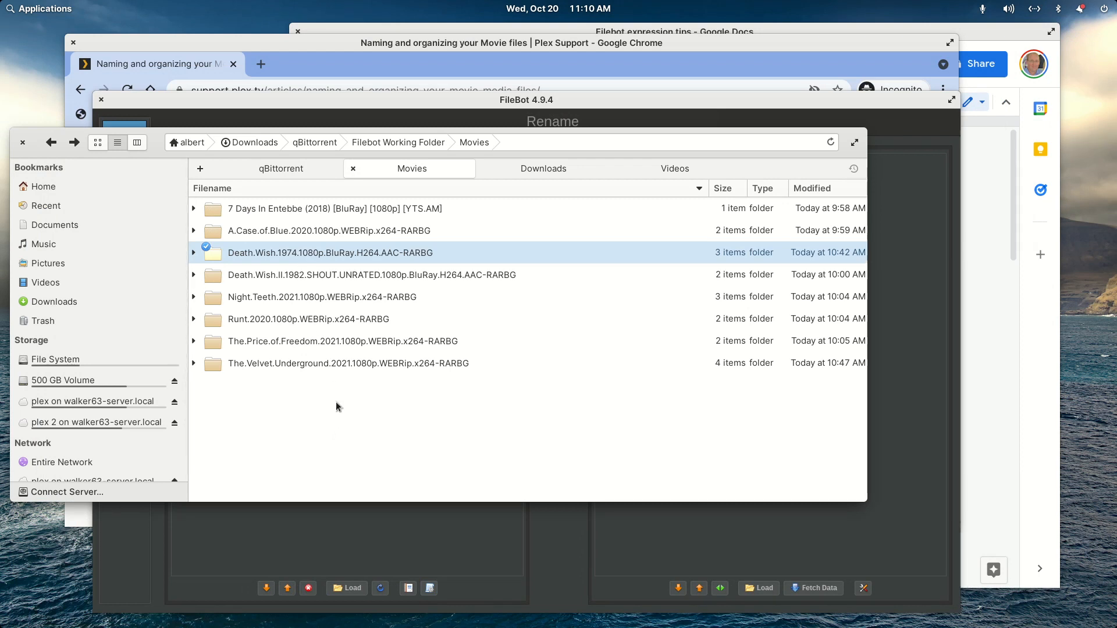
pyautogui.click(300, 364)
pyautogui.doubleClick(300, 364)
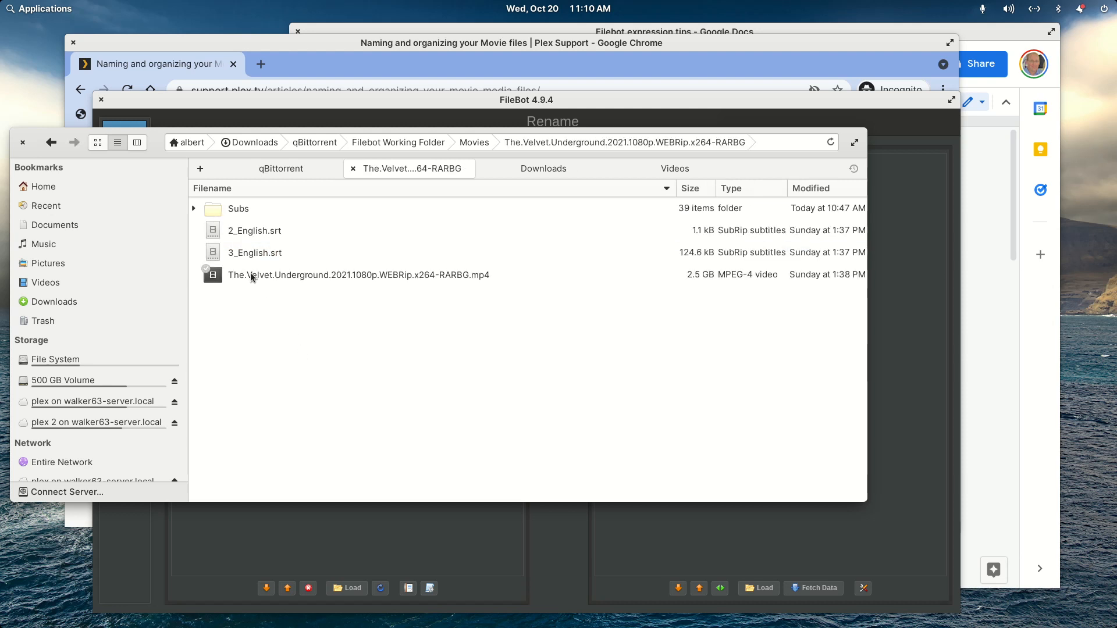
# - Look through the subtitle files in the Subs folder and return to the movie folder
pyautogui.doubleClick(246, 208)
pyautogui.scroll(-8, 272, 271)
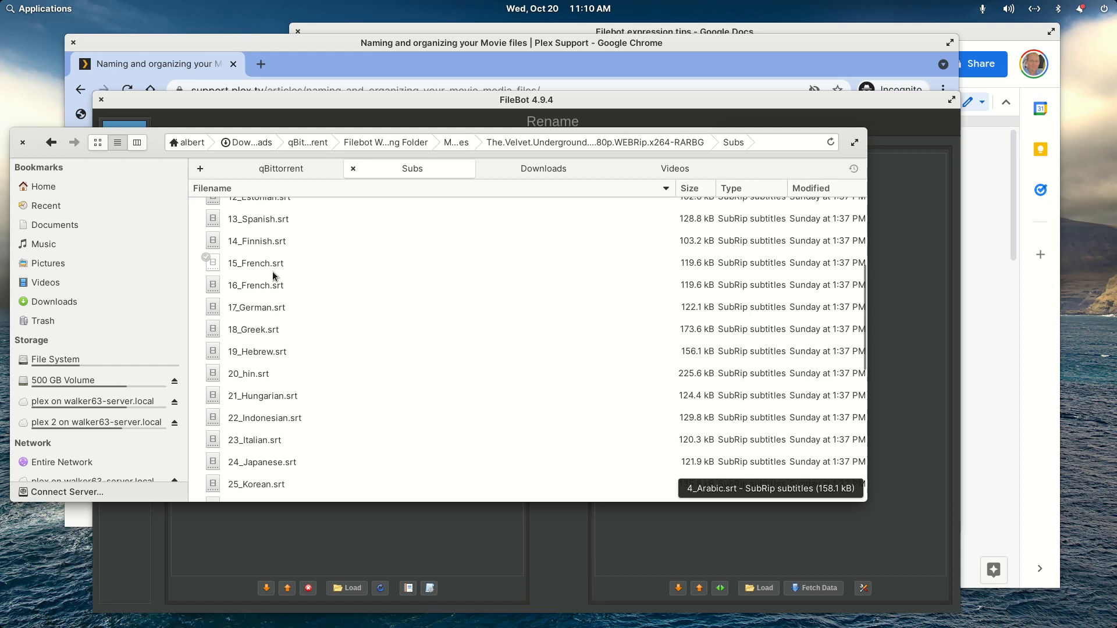
pyautogui.scroll(-3, 281, 300)
pyautogui.scroll(6, 280, 293)
pyautogui.hotkey('alt', 'Left')
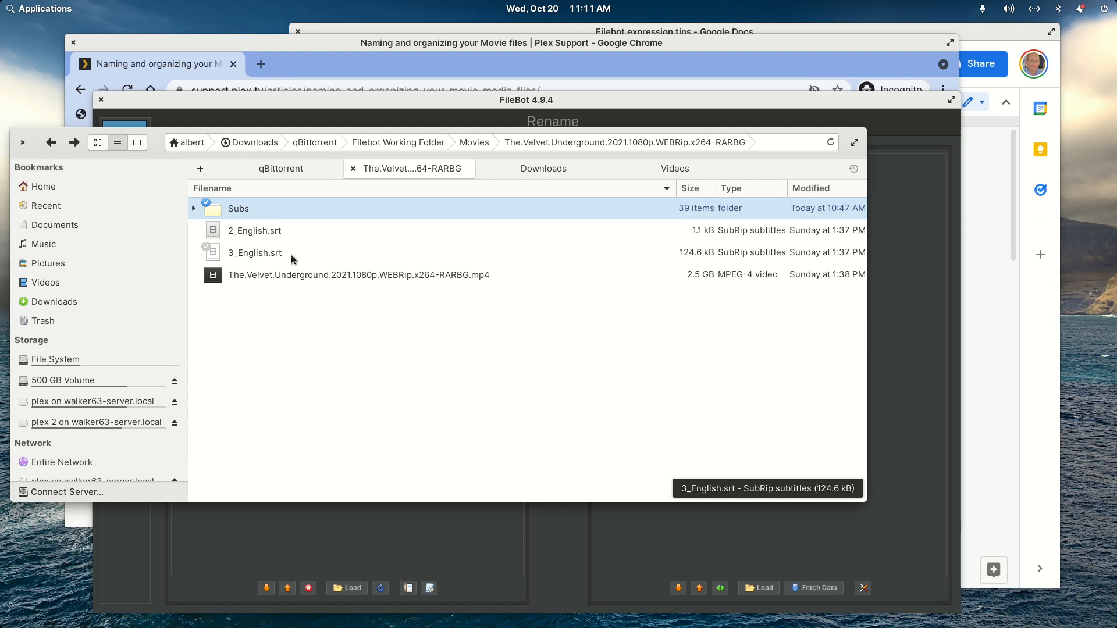
# - Open 3_English.srt in the text editor, examine its subtitle lines and close the editor
pyautogui.moveTo(161, 144); pyautogui.dragTo(182, 123)
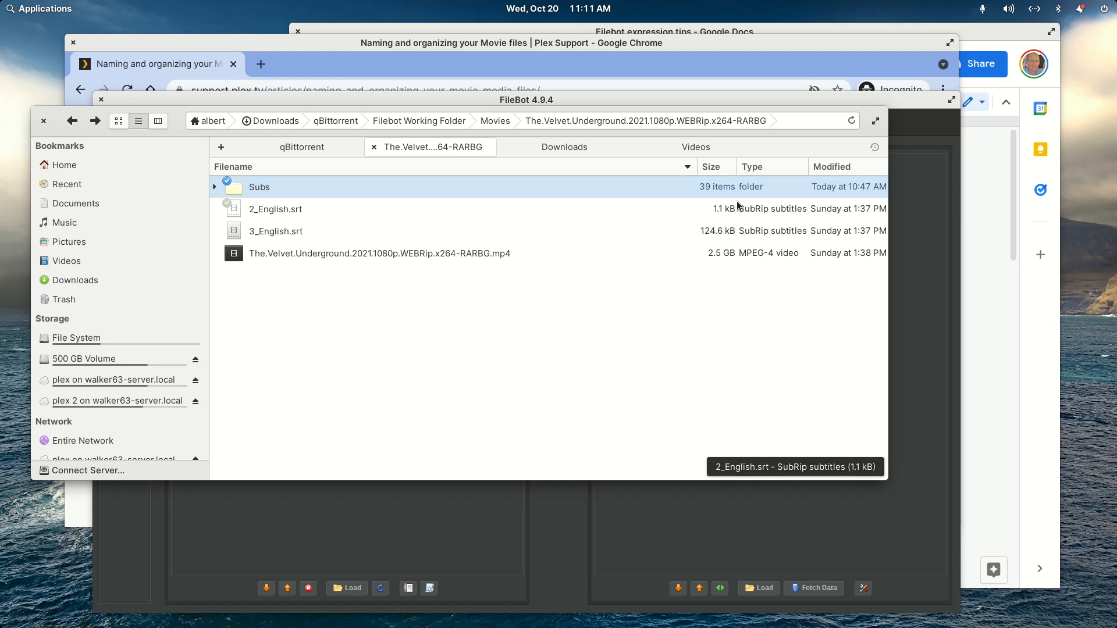
pyautogui.click(287, 231)
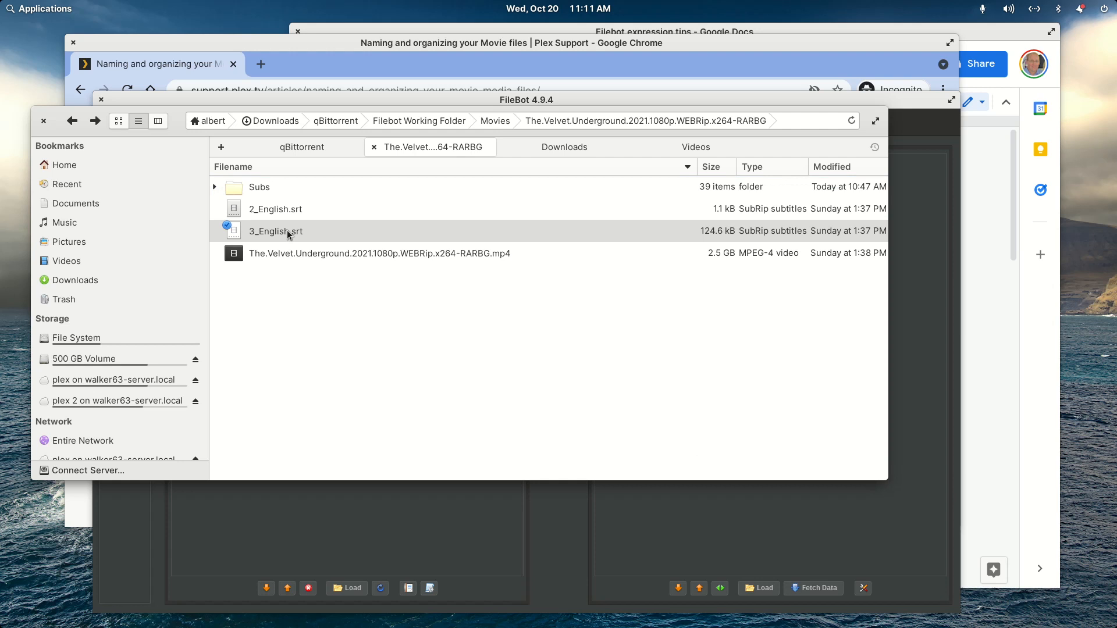
pyautogui.doubleClick(288, 233)
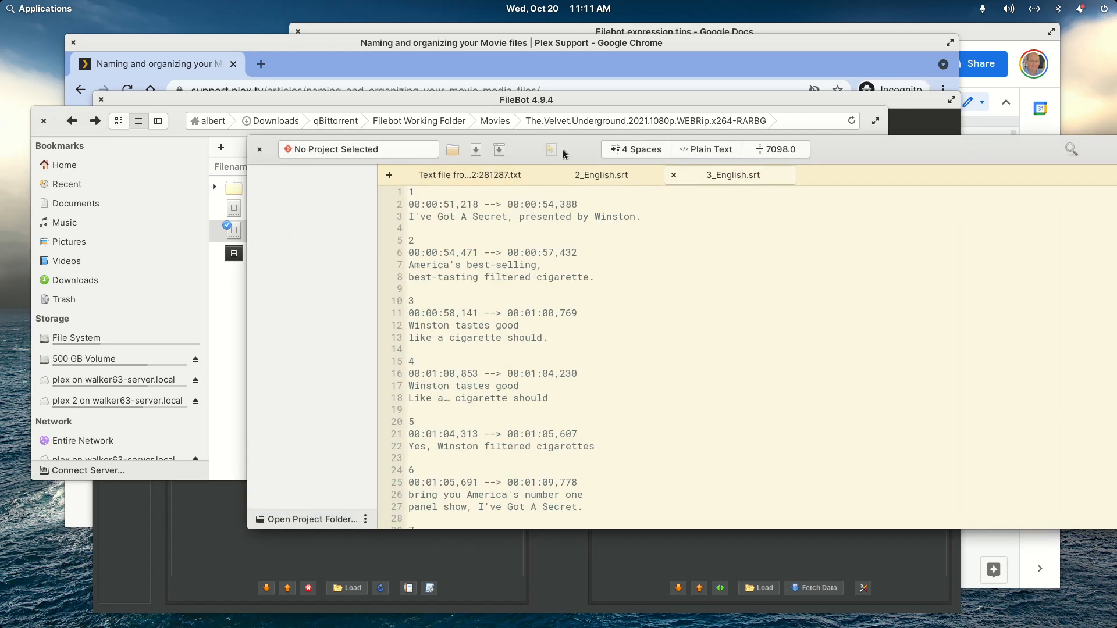
pyautogui.doubleClick(563, 149)
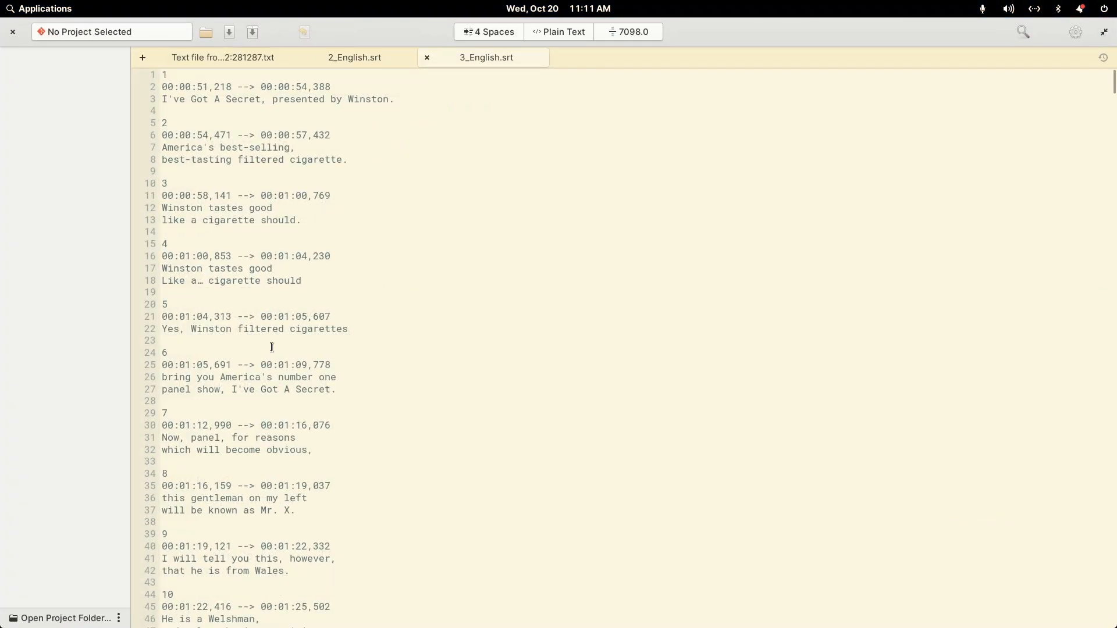
pyautogui.scroll(-20, 272, 347)
pyautogui.scroll(-20, 271, 351)
pyautogui.scroll(-17, 271, 351)
pyautogui.scroll(-7, 271, 351)
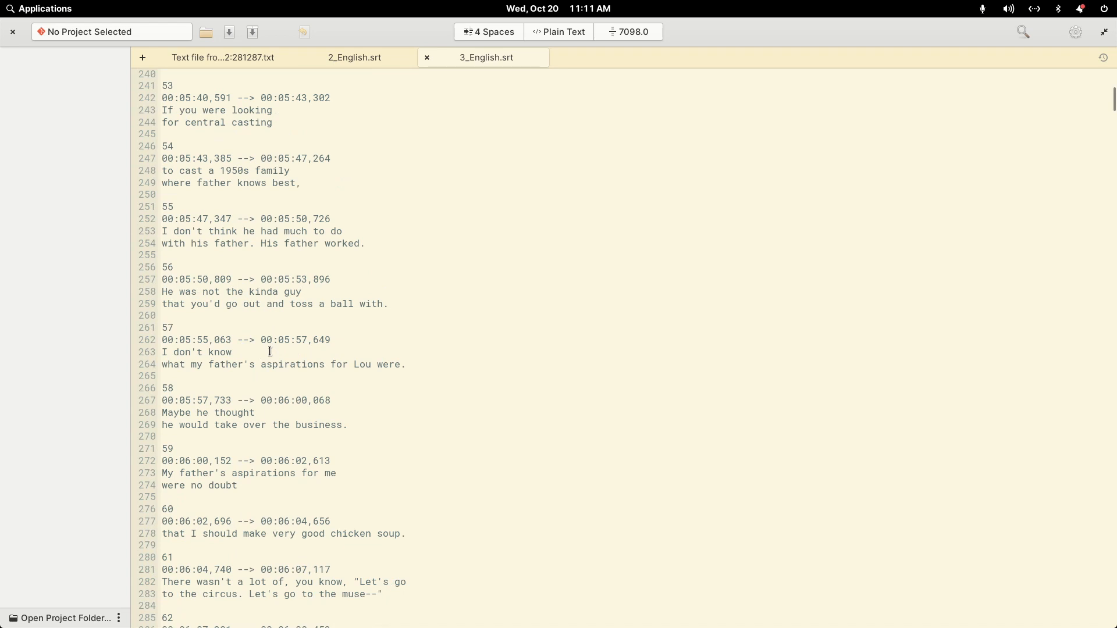
pyautogui.scroll(-20, 270, 351)
pyautogui.scroll(20, 305, 478)
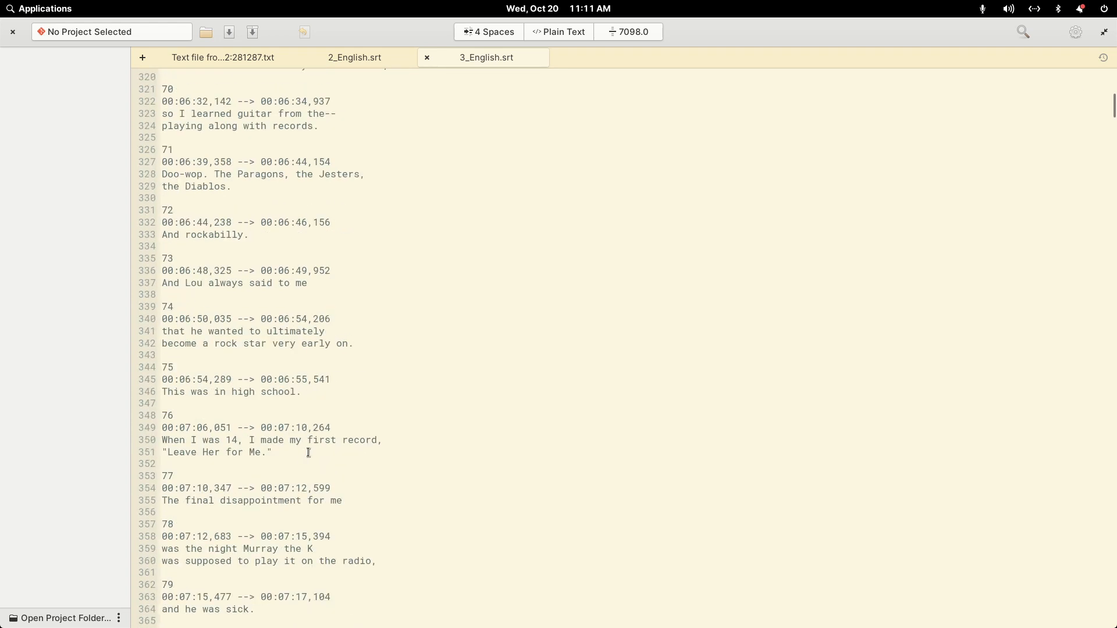
pyautogui.click(12, 34)
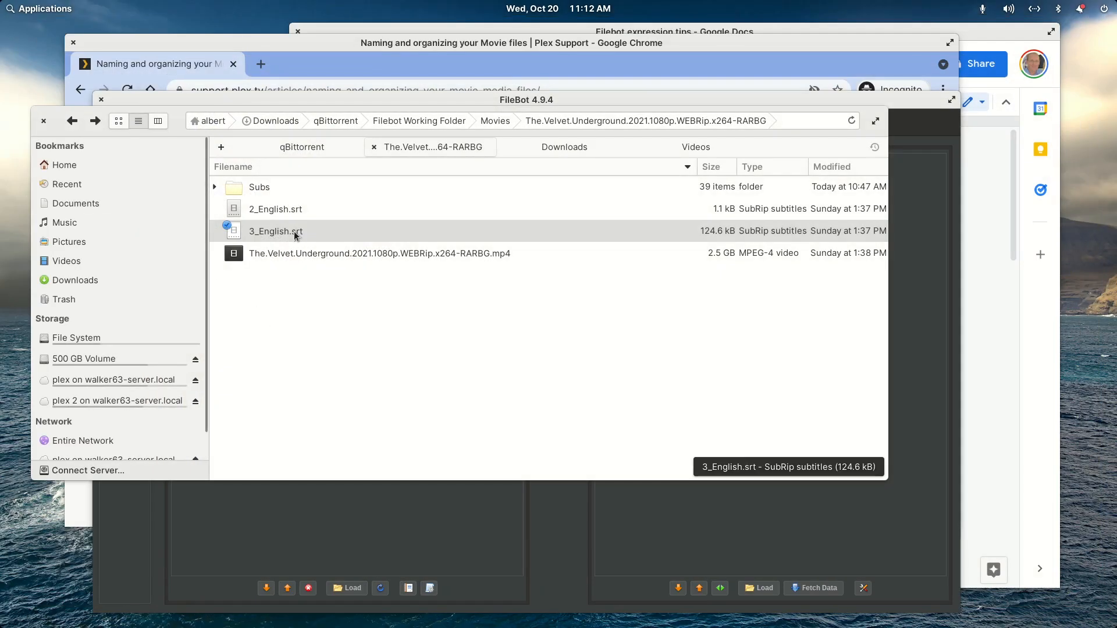
# - Rename the 3_English.srt file as 3_English.sdh.srt
pyautogui.rightClick(291, 233)
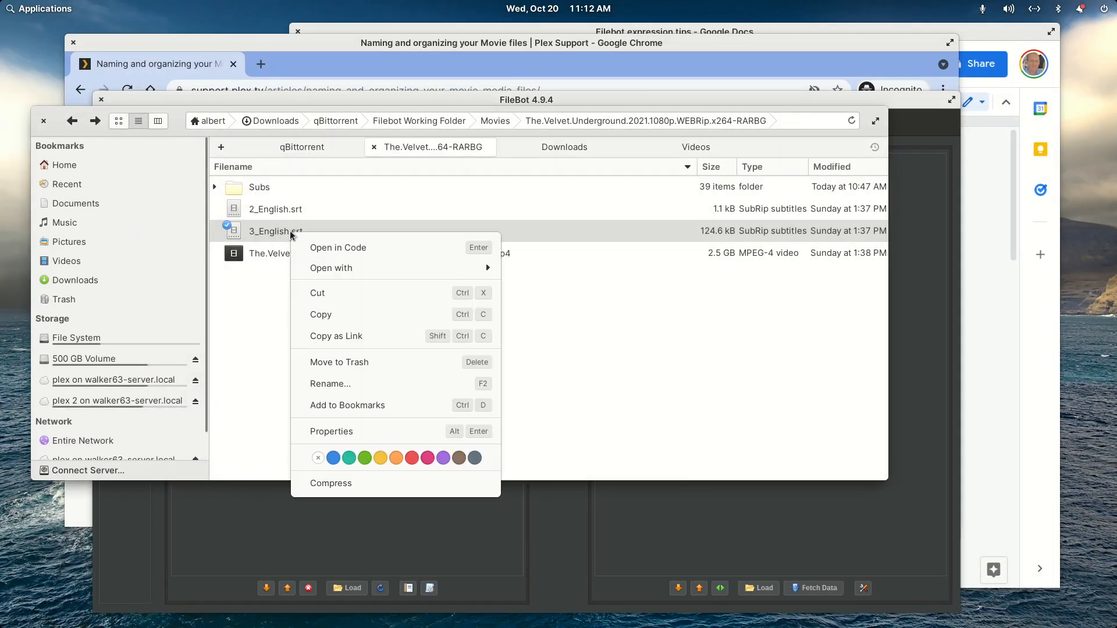
pyautogui.click(319, 383)
pyautogui.press('Right')
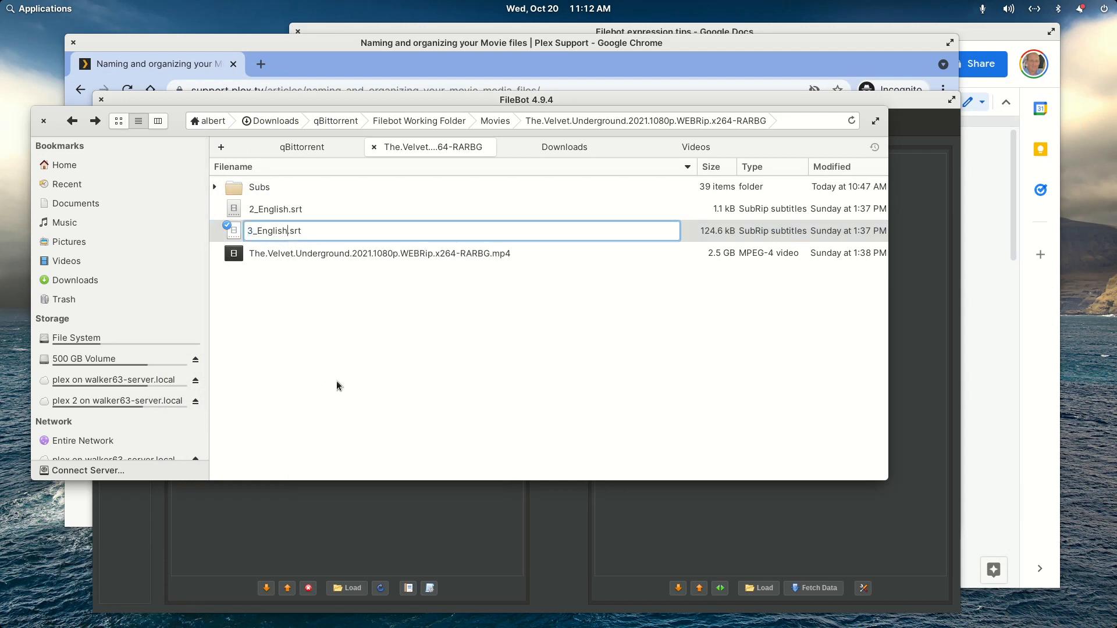
pyautogui.write('.sdh')
pyautogui.press('BackSpace')
pyautogui.press('BackSpace')
pyautogui.press('BackSpace')
pyautogui.press('BackSpace')
pyautogui.write('sdh.')
pyautogui.press('Return')
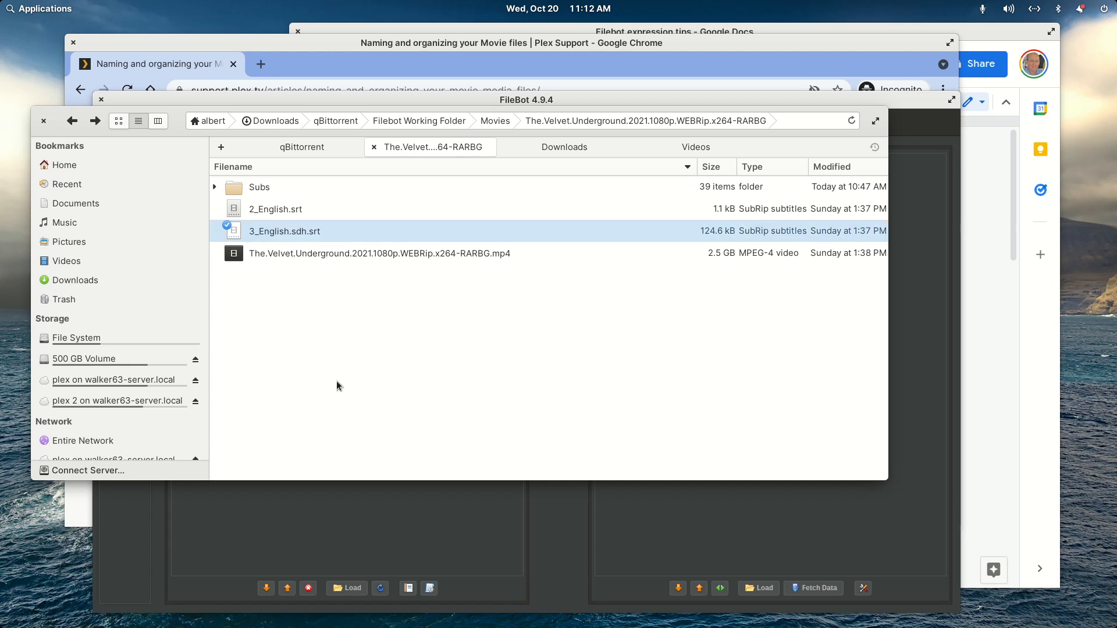
# - Remove the .sdh tag from the larger English subtitle file, naming it 3_English.srt again
pyautogui.press('Up')
pyautogui.press('Down')
pyautogui.press('F2')
pyautogui.press('Right')
pyautogui.press('BackSpace')
pyautogui.press('BackSpace')
pyautogui.press('BackSpace')
pyautogui.press('BackSpace')
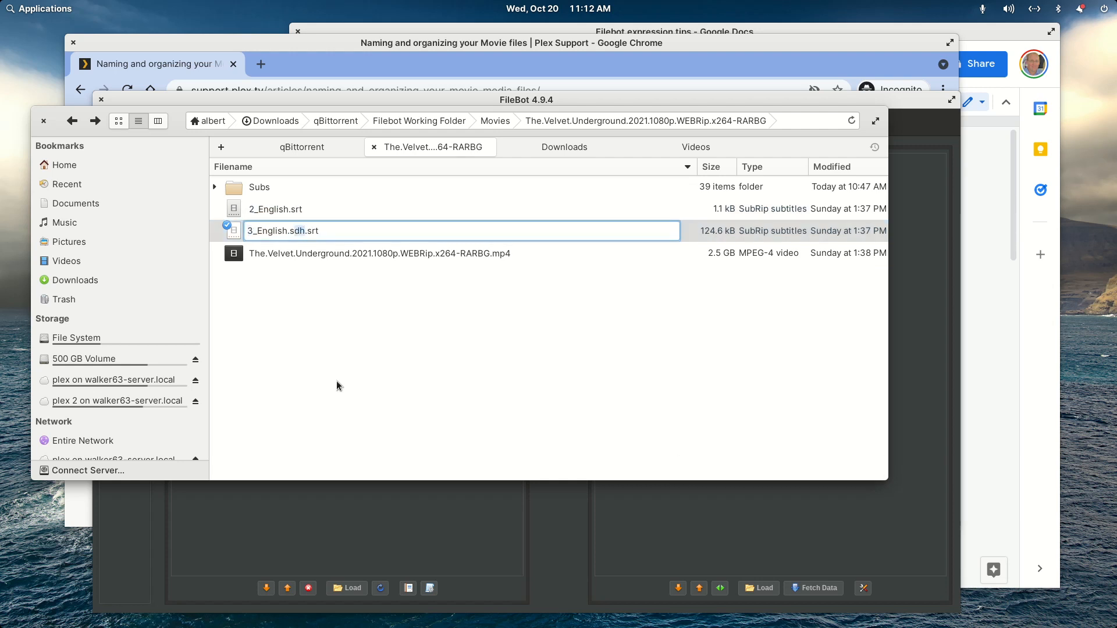
pyautogui.press('Return')
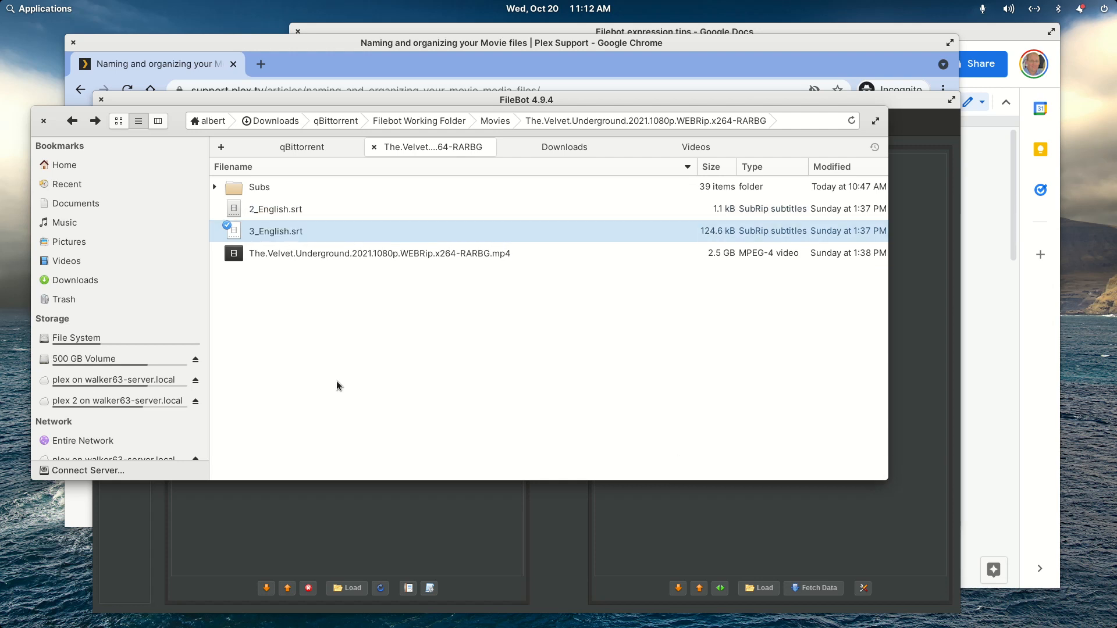
# - Rename the 2_English.srt subtitle file as 2_English.forced.srt
pyautogui.press('Up')
pyautogui.press('F2')
pyautogui.press('Right')
pyautogui.write('.forc')
pyautogui.write('.')
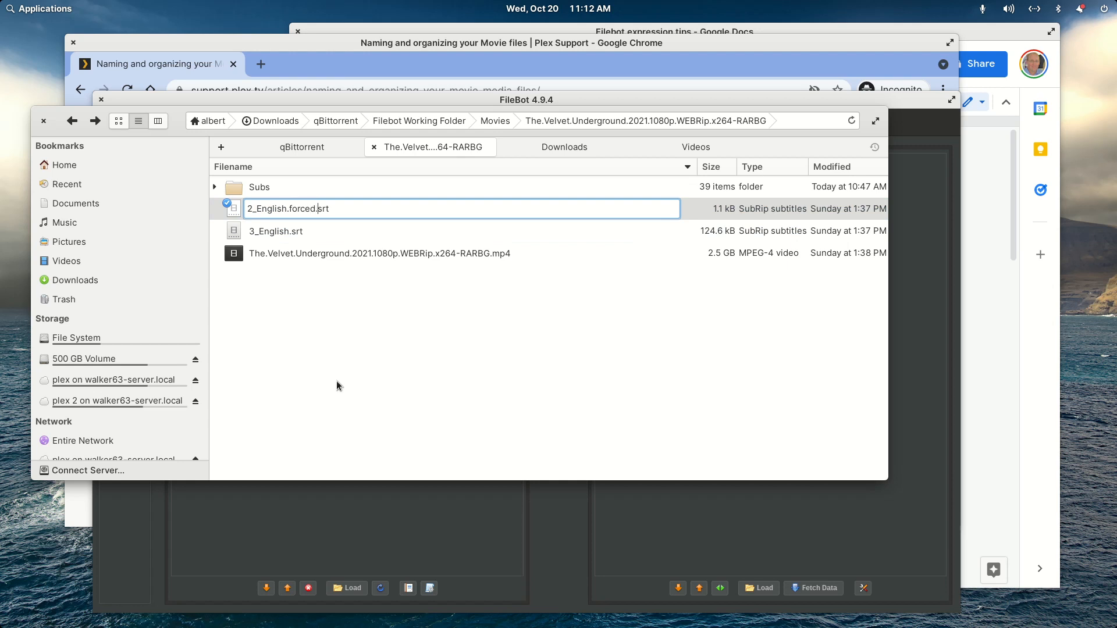
pyautogui.press('Return')
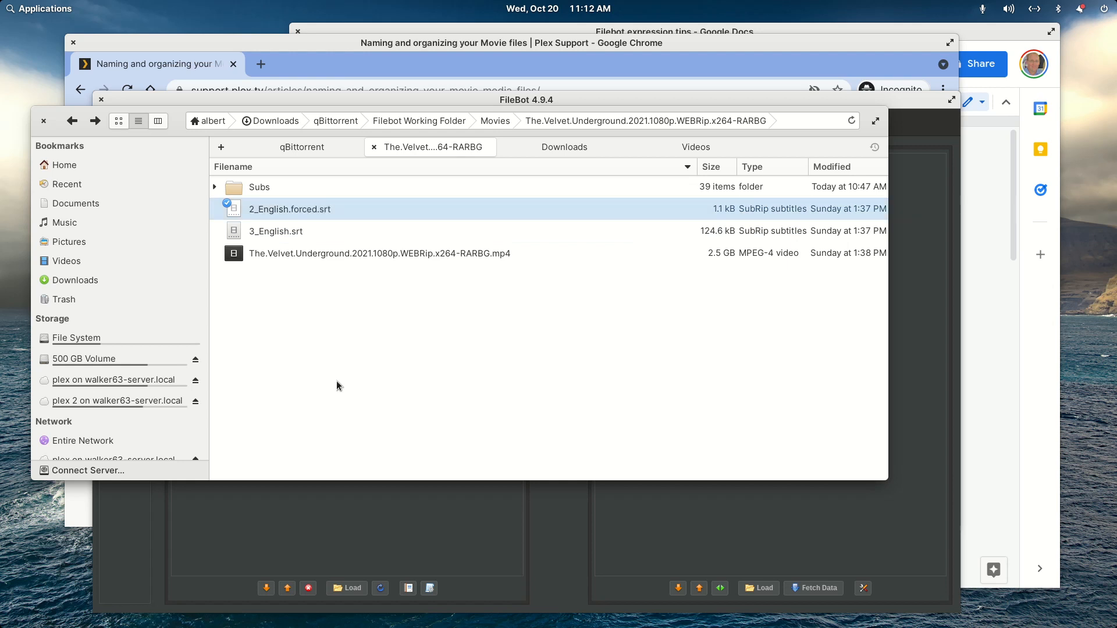
# - Open the Subs folder and delete the 7_Chinese.srt and 8_Chinese.srt subtitle files
pyautogui.click(267, 187)
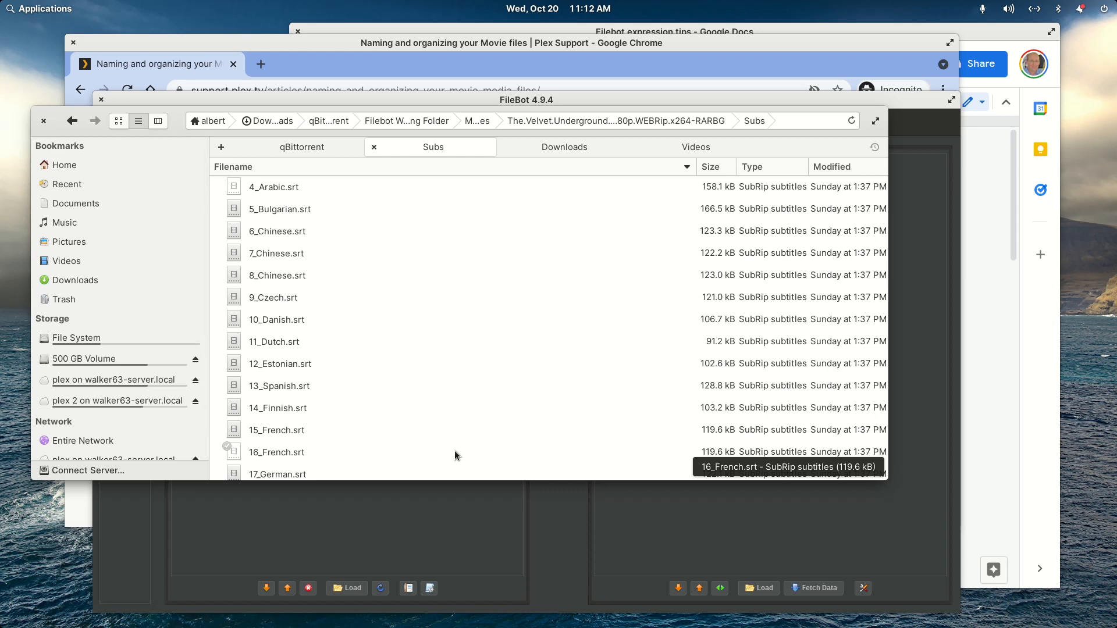
pyautogui.press('Down')
pyautogui.press('Down')
pyautogui.press('Down')
pyautogui.press('Down')
pyautogui.hotkey('shift', 'Down')
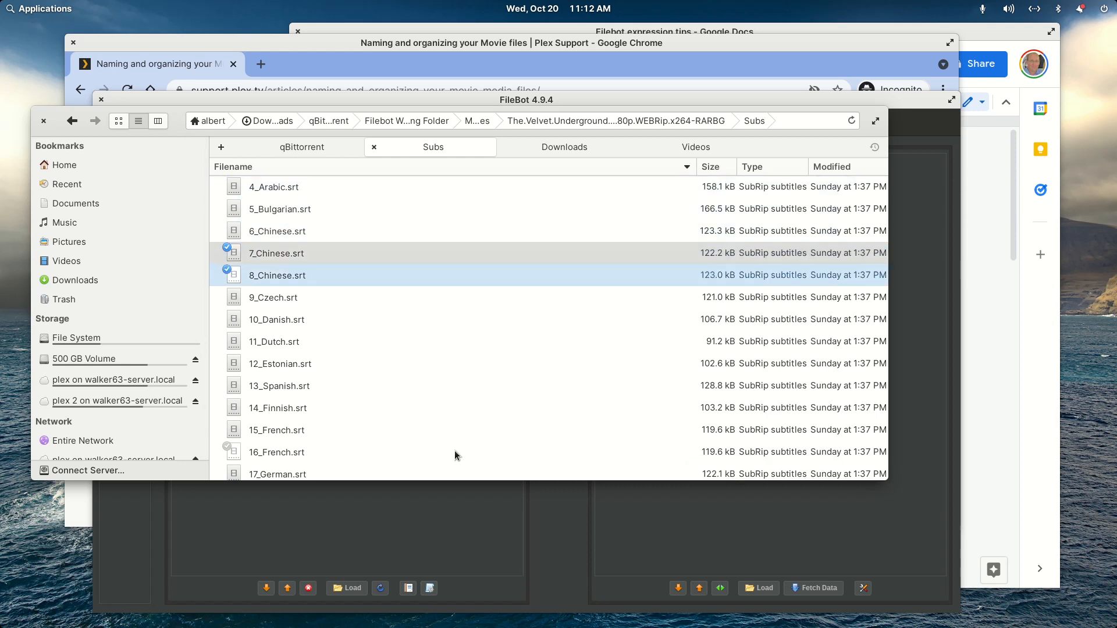
pyautogui.press('Delete')
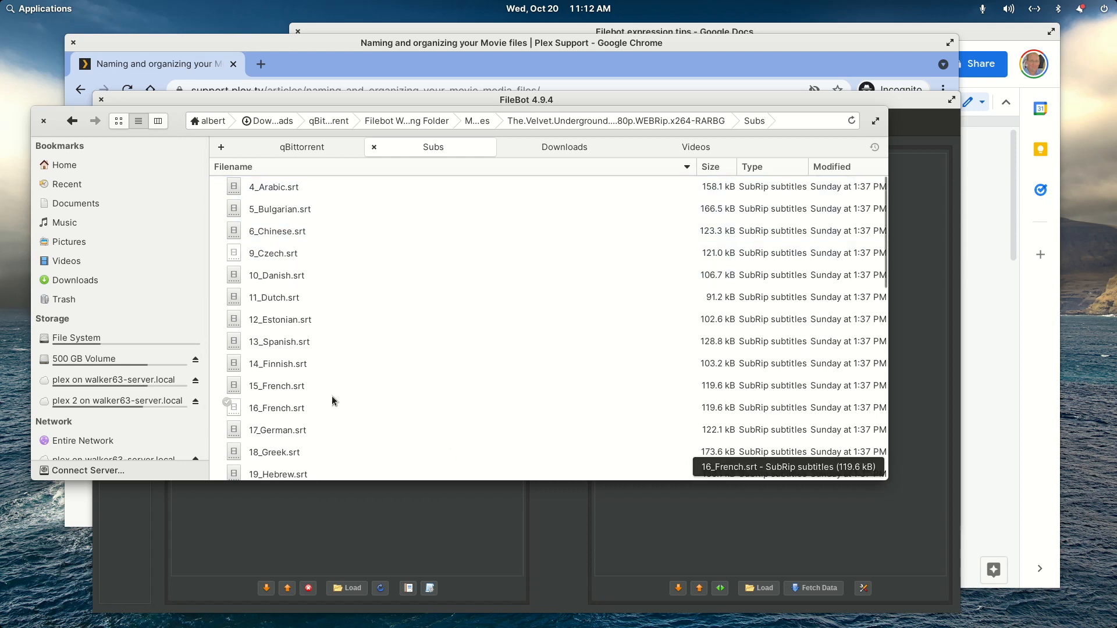
# - Open the 32_Portuguese.srt subtitle file, read through its dialogue to identify the Portuguese variant, and close it
pyautogui.scroll(-1, 328, 380)
pyautogui.scroll(-6, 328, 379)
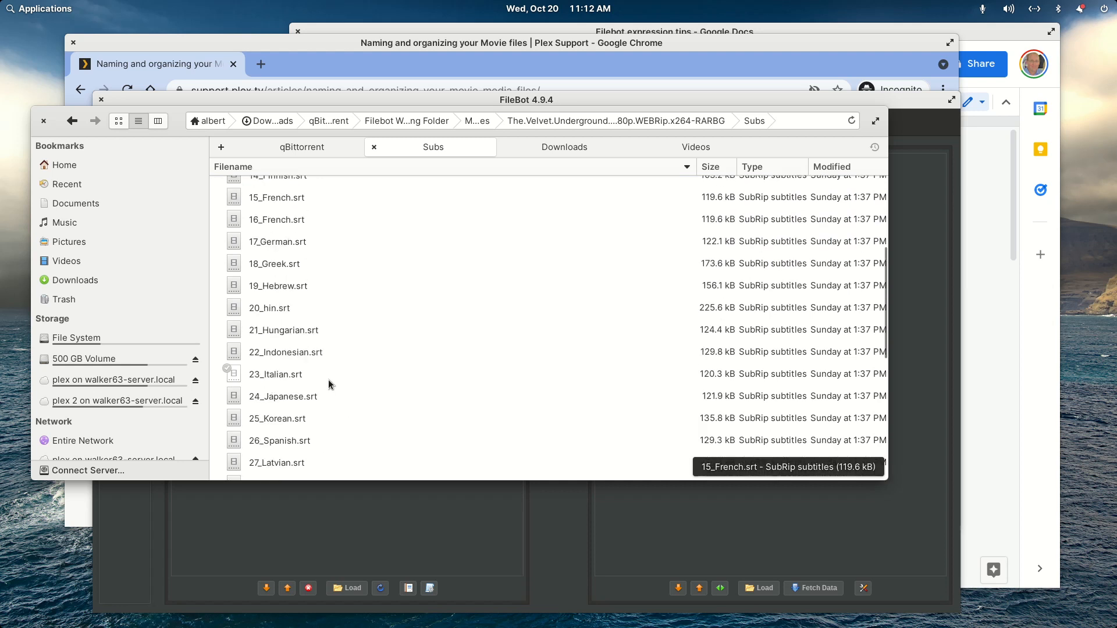
pyautogui.scroll(-3, 328, 380)
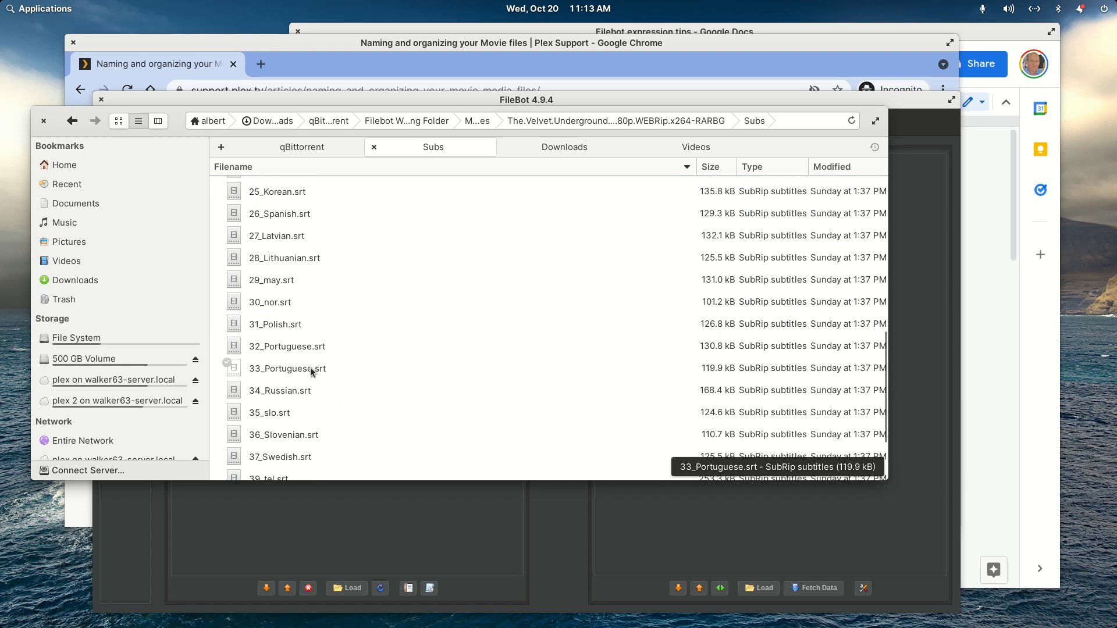
pyautogui.click(312, 350)
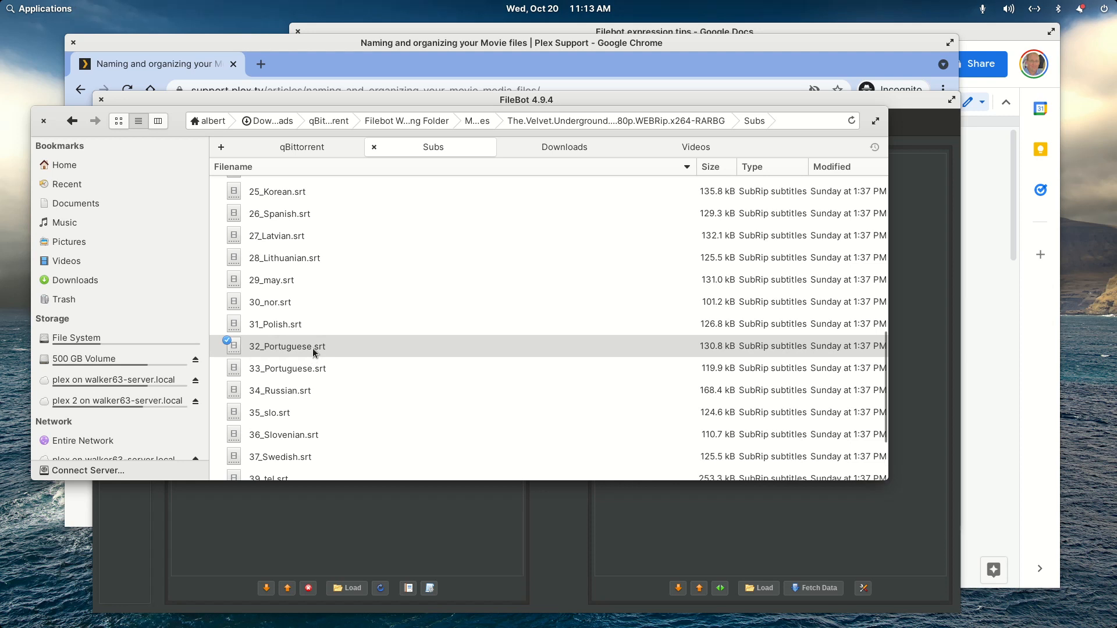
pyautogui.scroll(-20, 342, 362)
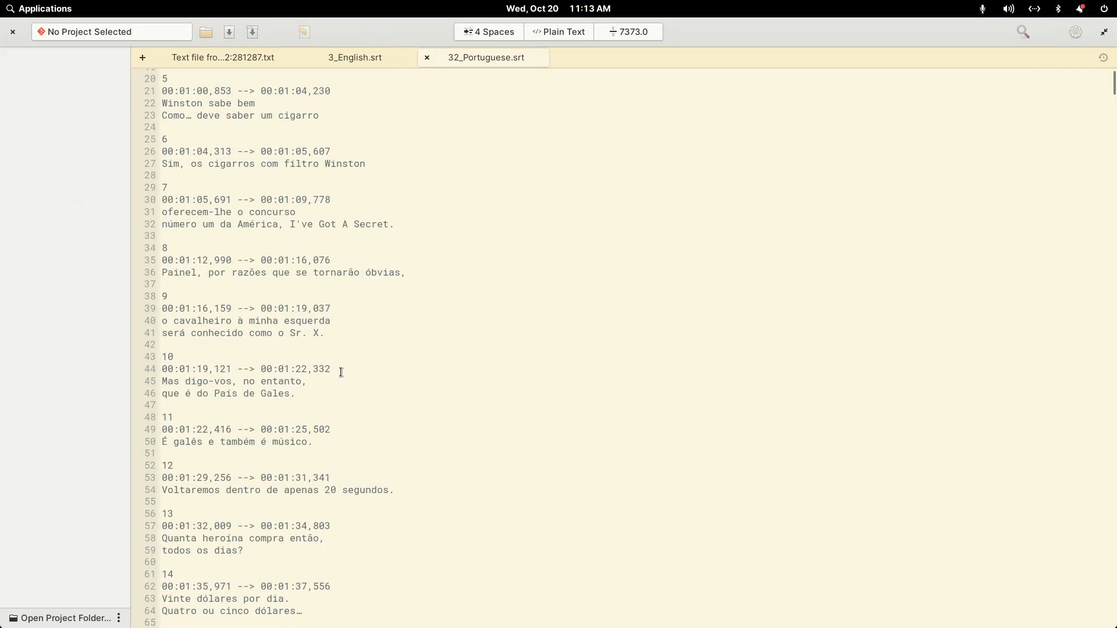
pyautogui.scroll(-20, 330, 381)
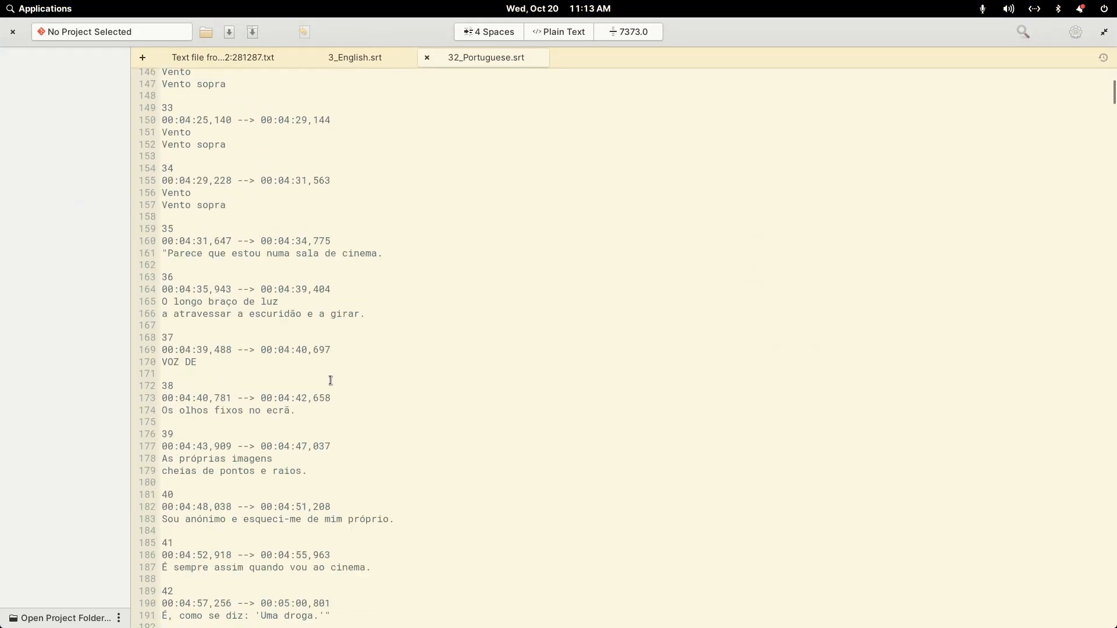
pyautogui.scroll(-20, 330, 381)
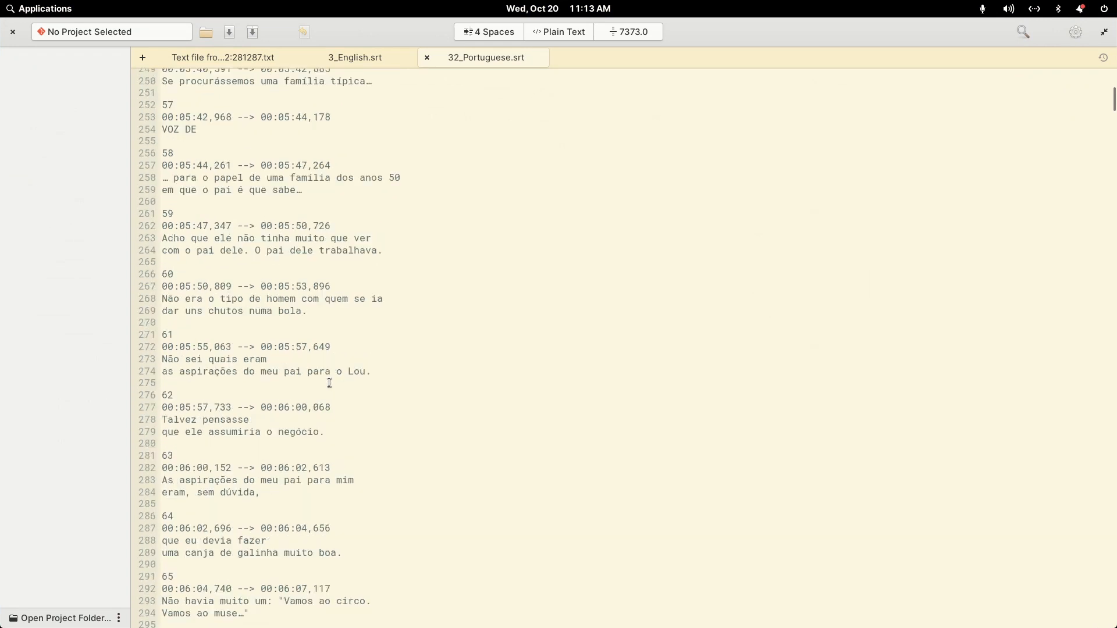
pyautogui.scroll(-19, 328, 388)
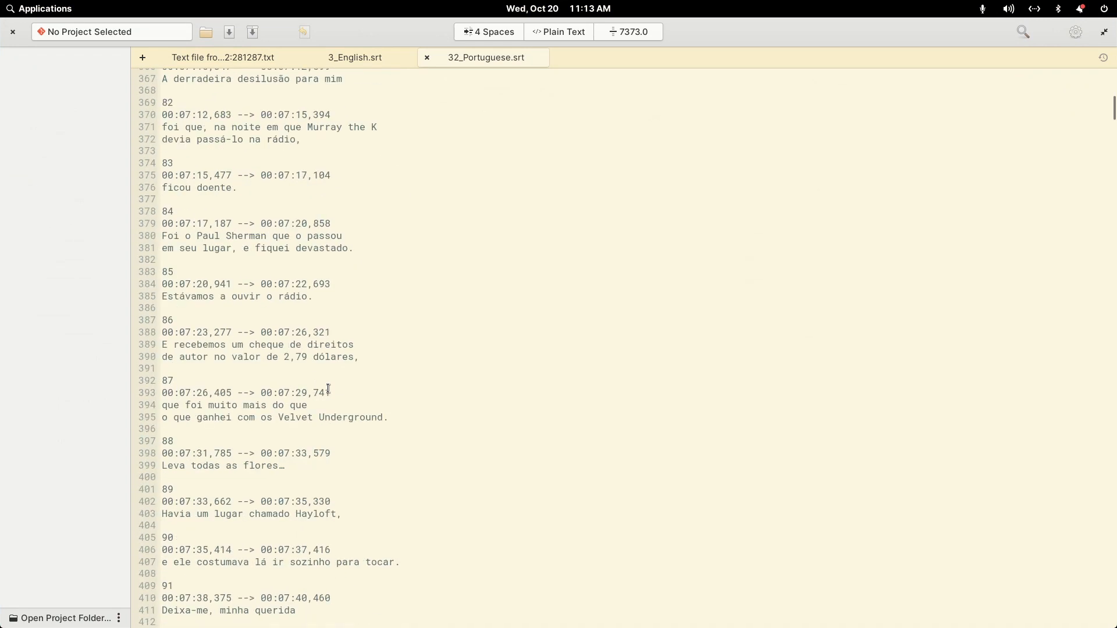
pyautogui.scroll(11, 327, 389)
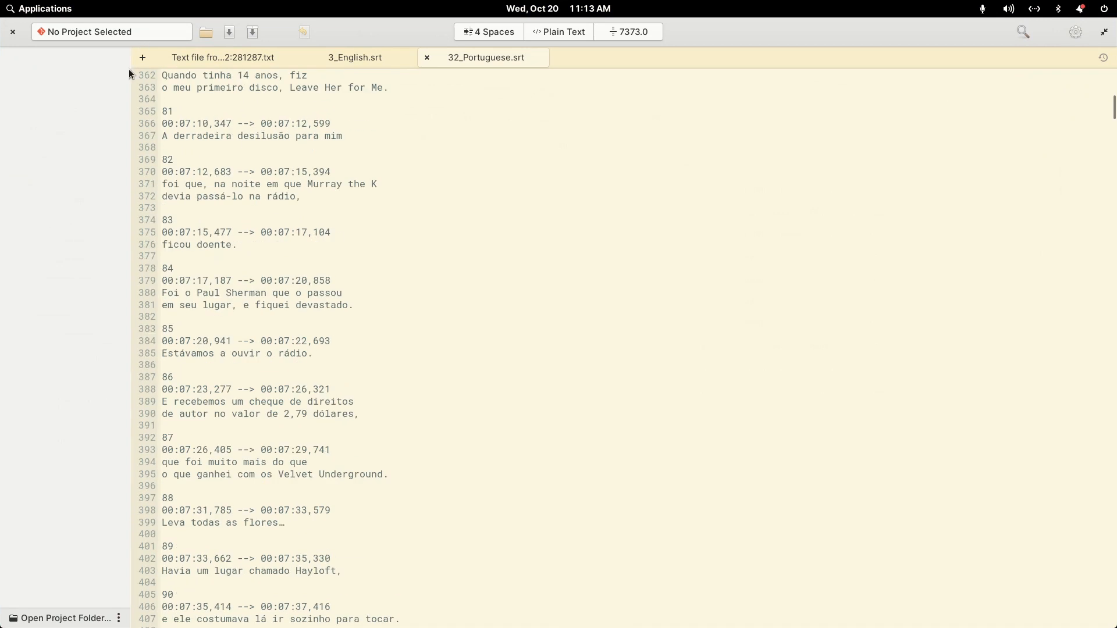
pyautogui.click(12, 33)
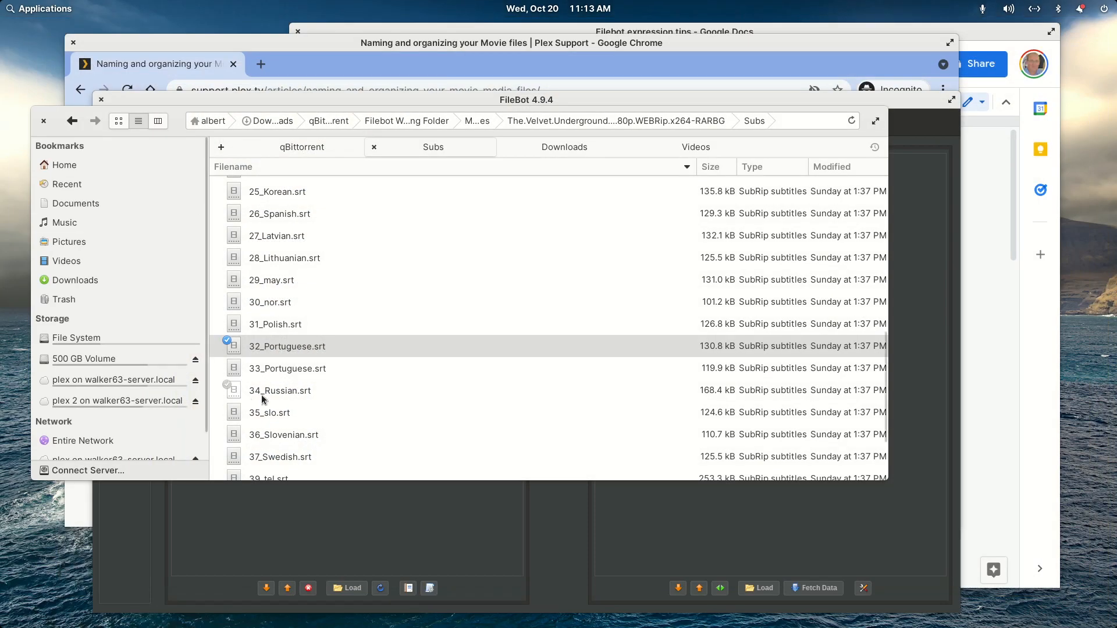
# - Move 32_Portuguese.srt to the trash and look through the remaining subtitle files for duplicate languages
pyautogui.rightClick(291, 349)
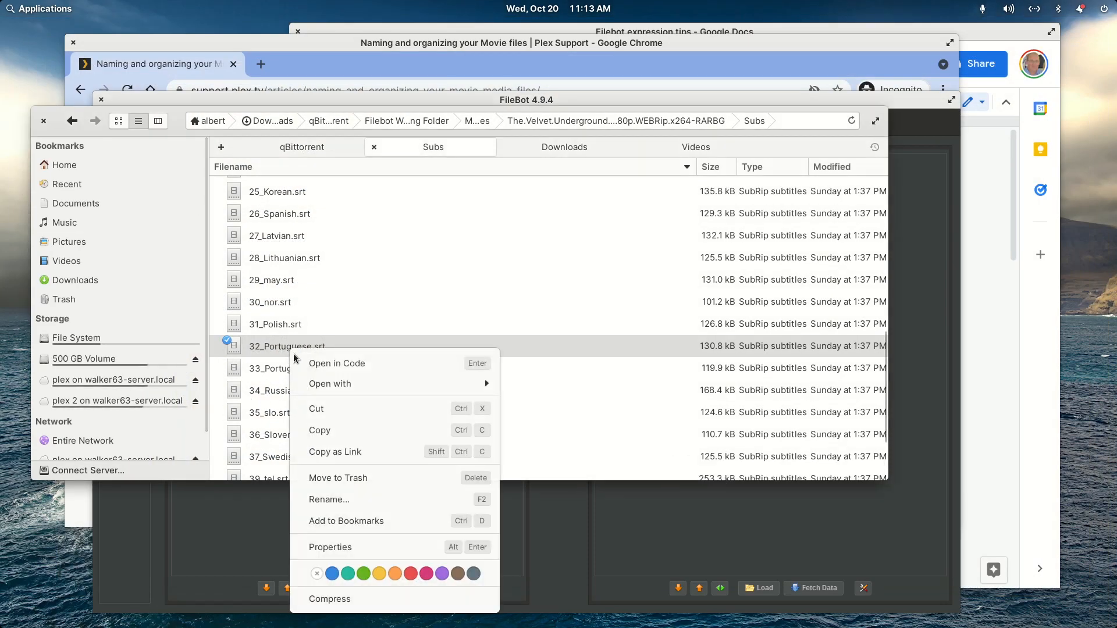
pyautogui.click(323, 473)
pyautogui.scroll(-3, 316, 403)
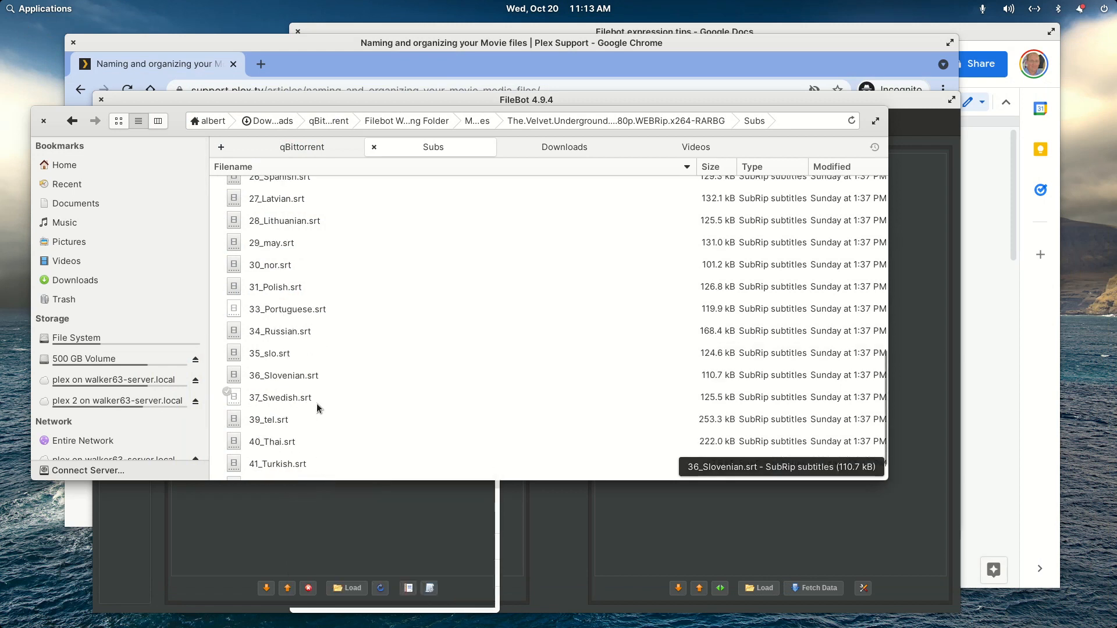
pyautogui.scroll(12, 316, 403)
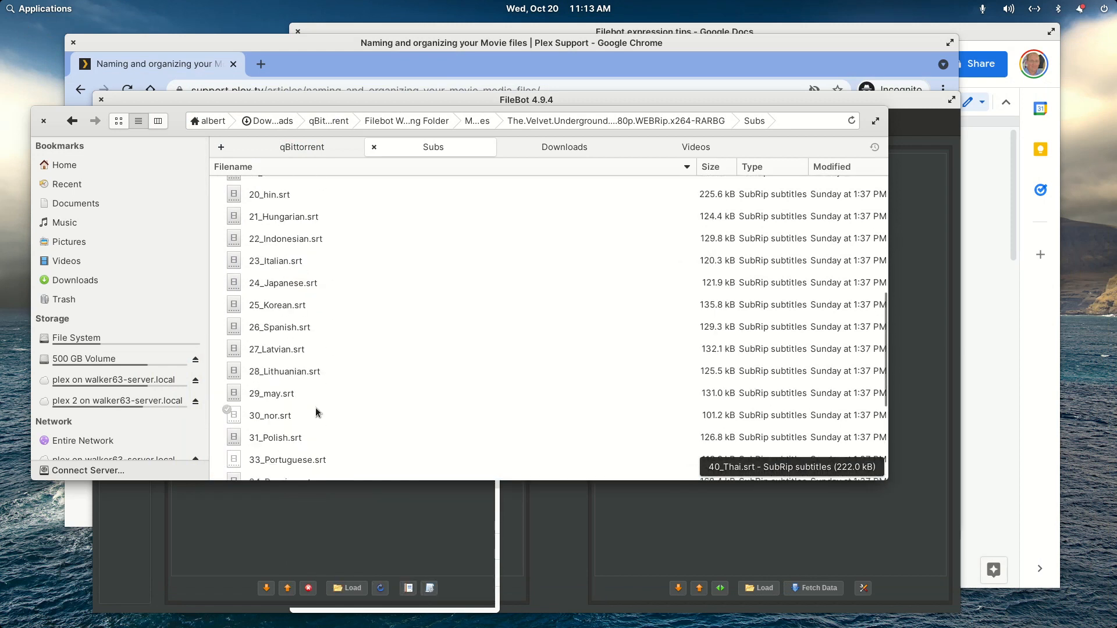
pyautogui.scroll(3, 315, 408)
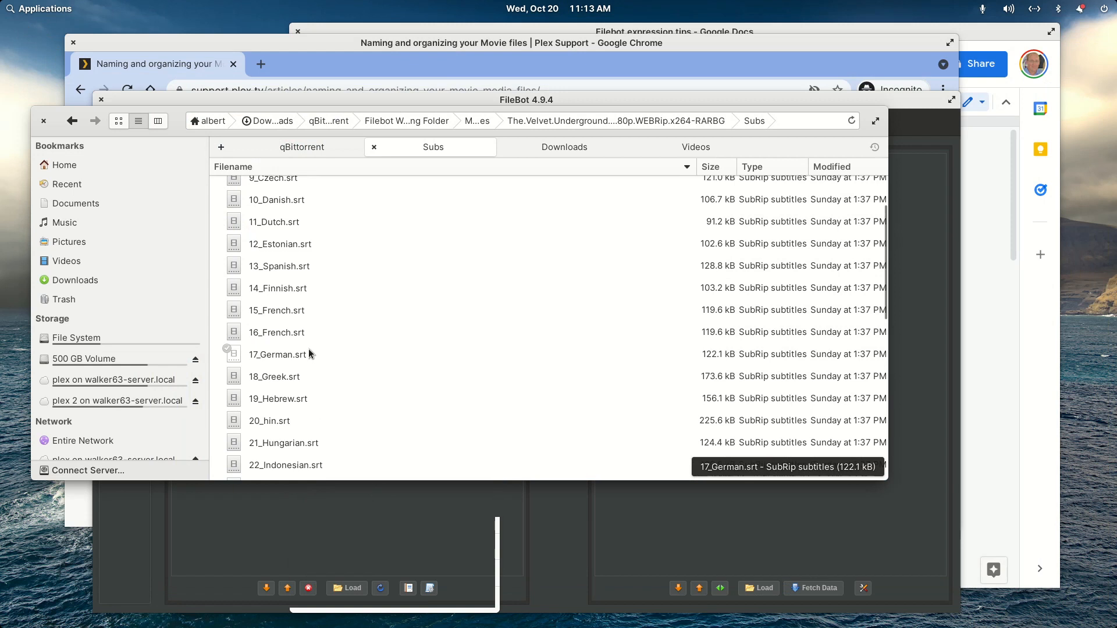
pyautogui.scroll(2, 289, 338)
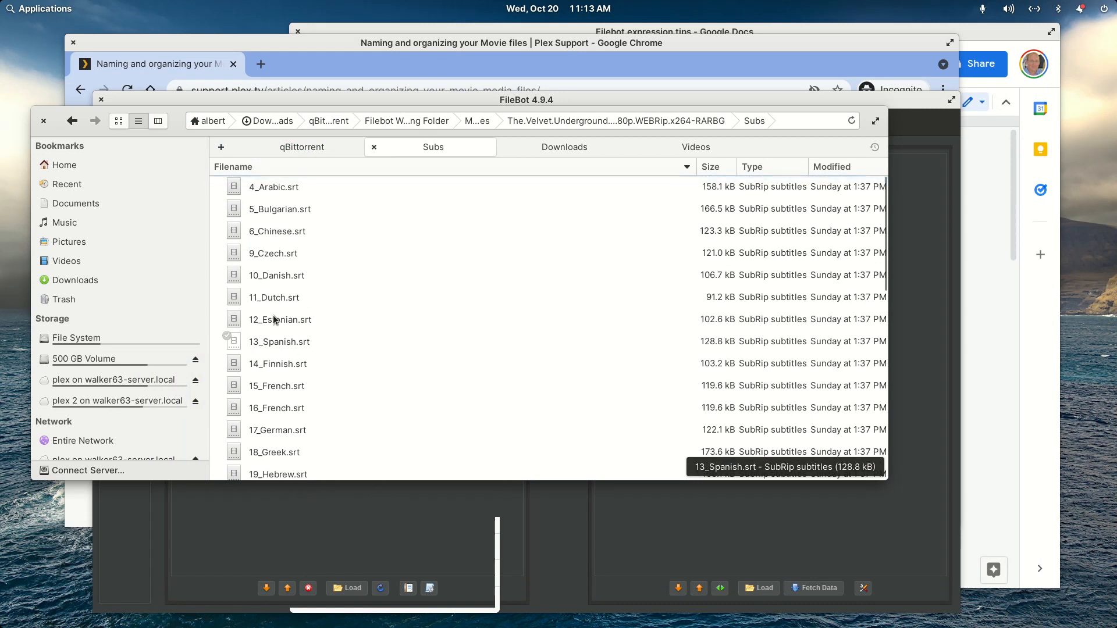
# - Return to the Movies folder and inspect the subtitle files in the Death.Wish.1974 and Death.Wish.II.1982 folders
pyautogui.click(73, 121)
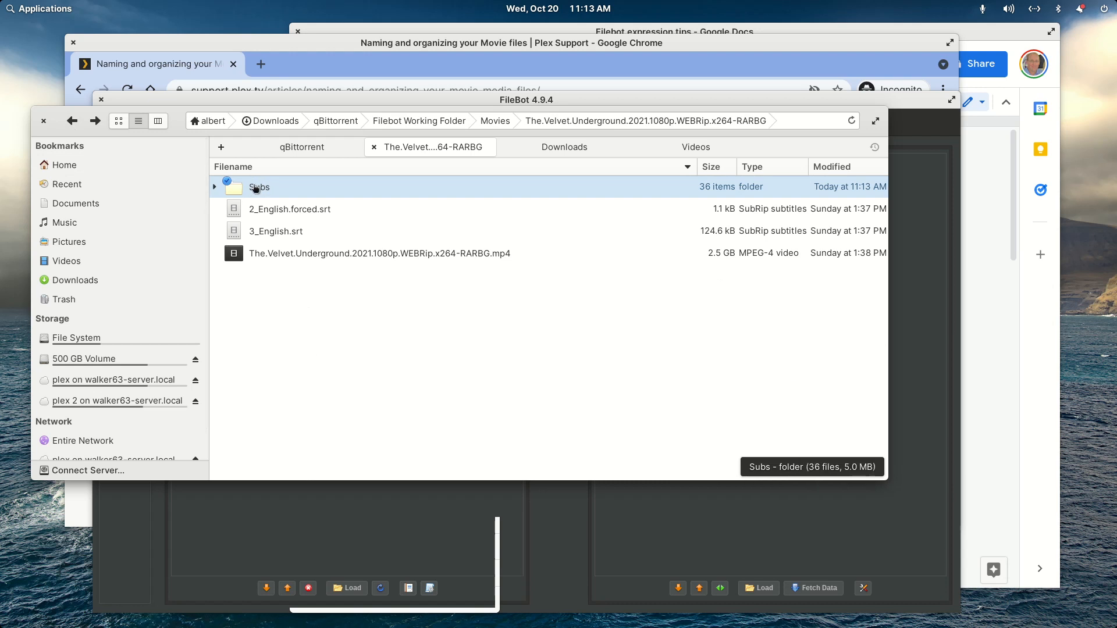
pyautogui.click(74, 121)
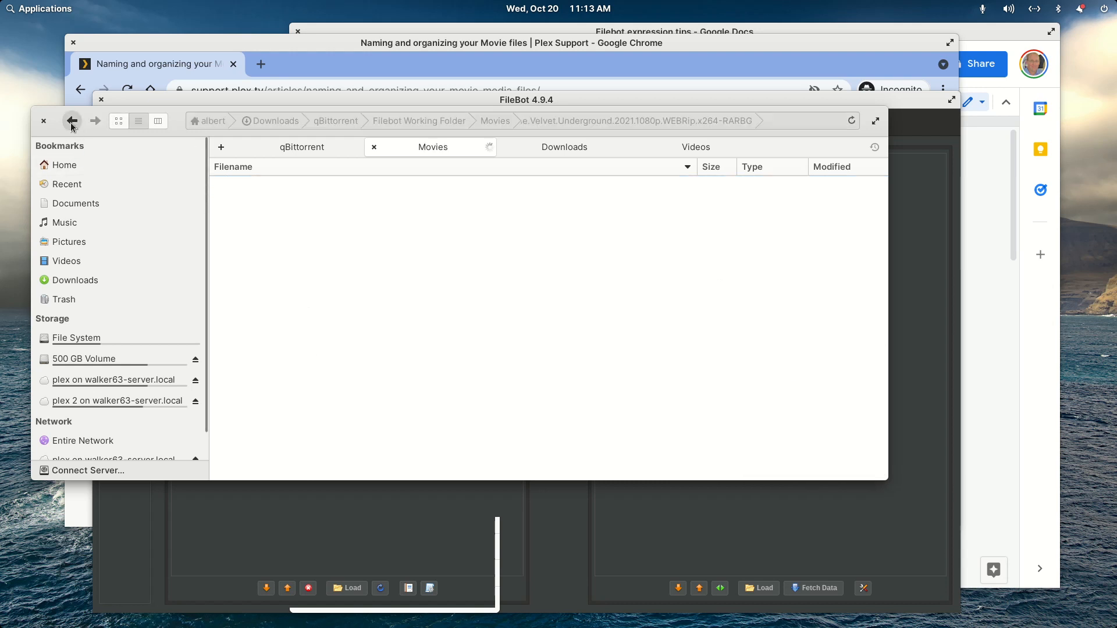
pyautogui.doubleClick(332, 234)
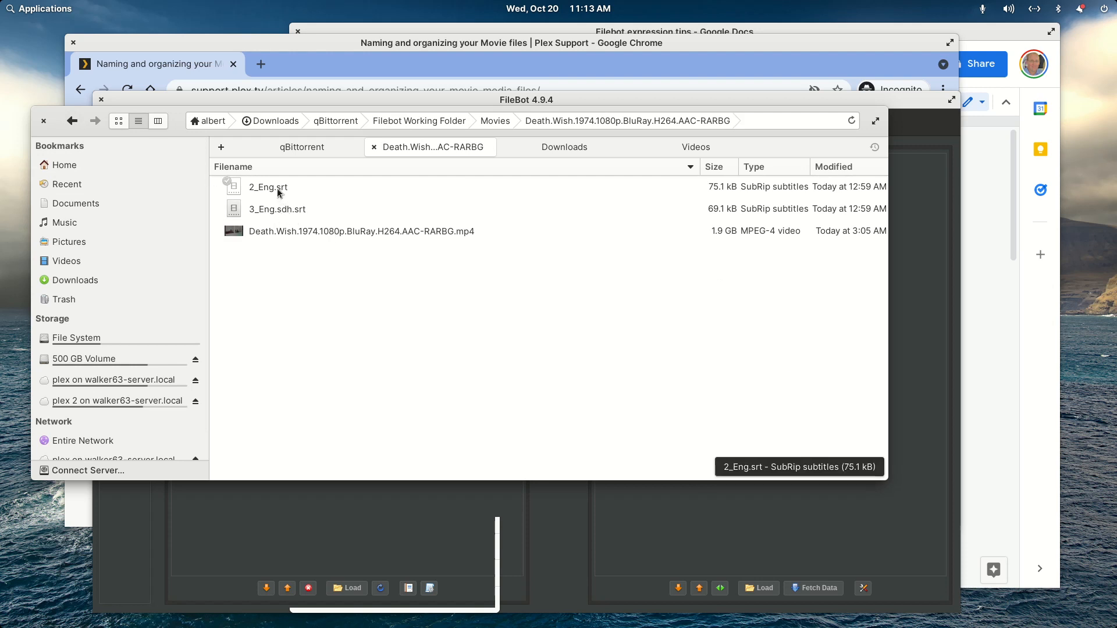
pyautogui.click(69, 121)
pyautogui.doubleClick(318, 255)
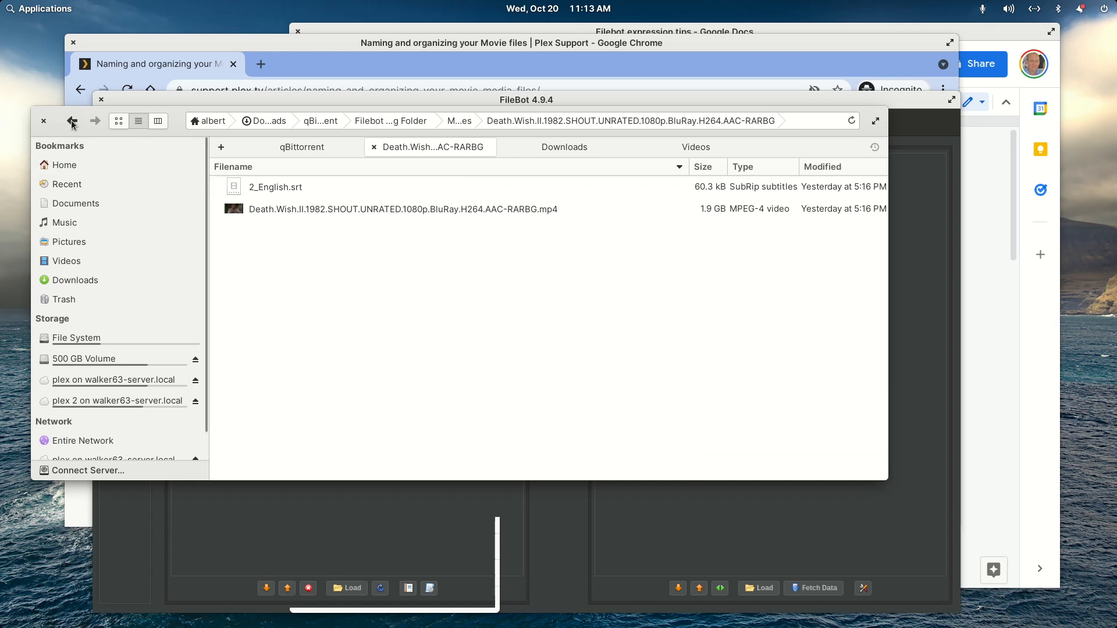
# - Inspect the Night.Teeth.2021 folder and the languages in its Subs folder, and go back to the Movies folder
pyautogui.click(71, 121)
pyautogui.click(294, 279)
pyautogui.doubleClick(294, 278)
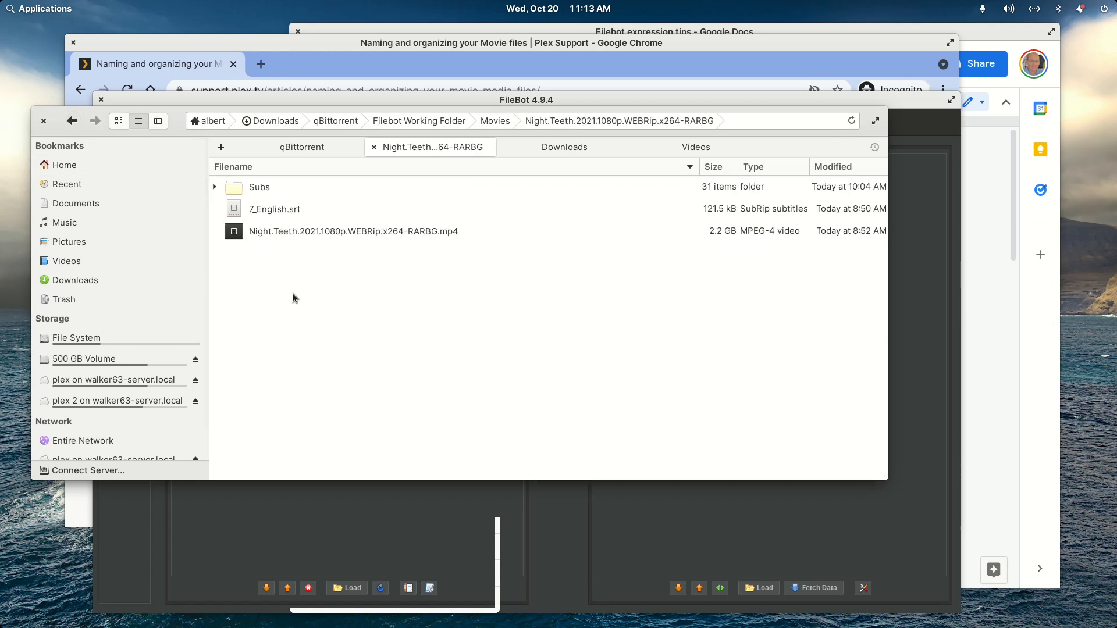
pyautogui.doubleClick(271, 189)
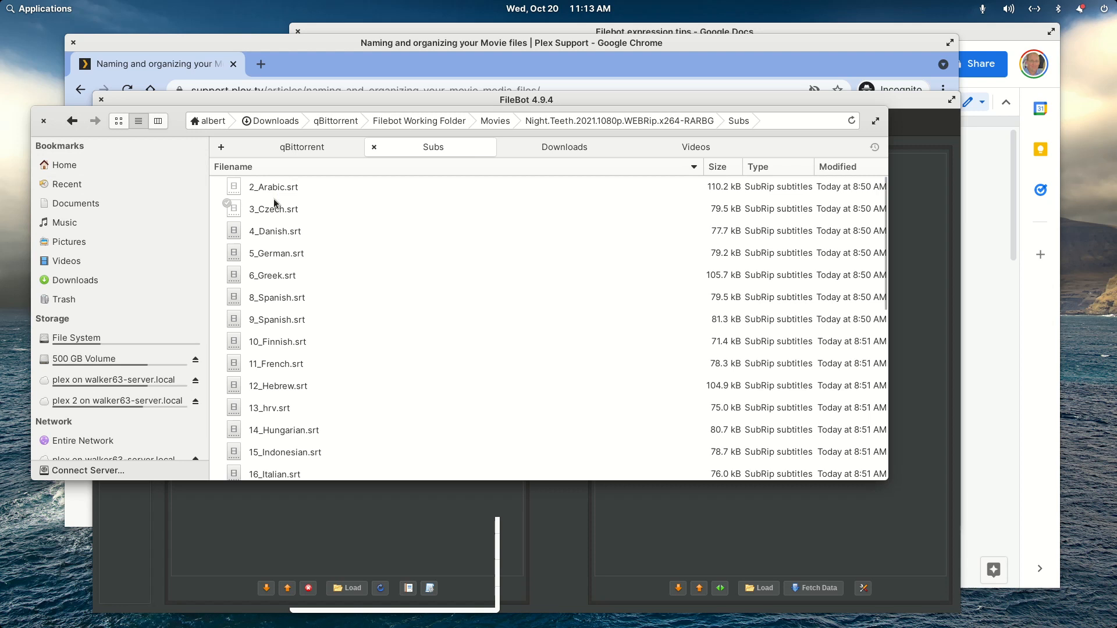
pyautogui.scroll(-3, 311, 344)
pyautogui.scroll(-5, 310, 344)
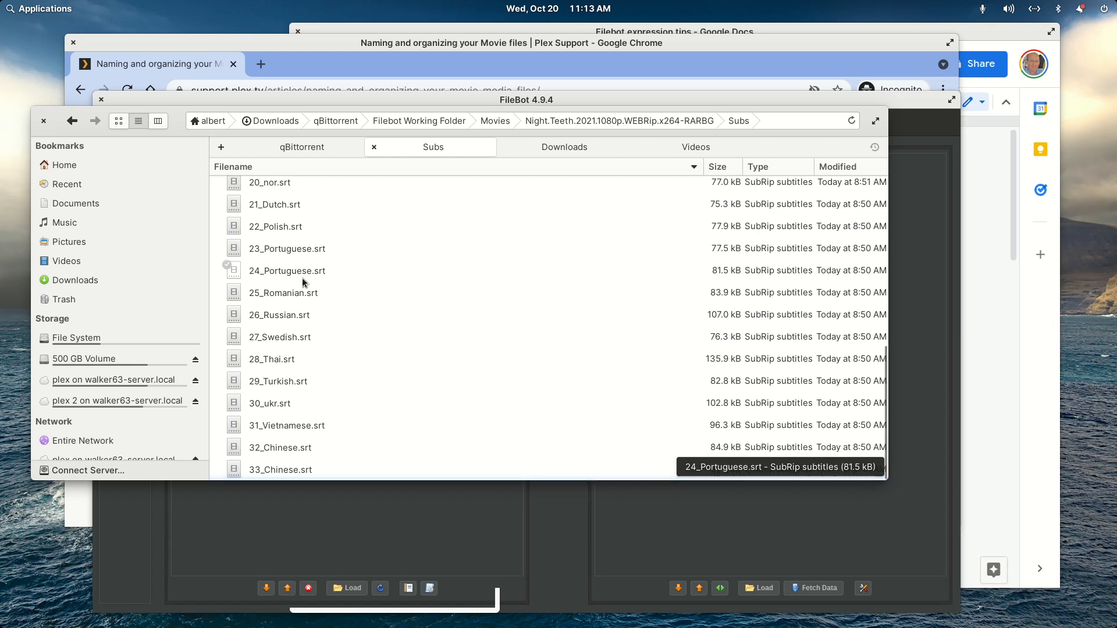
pyautogui.scroll(7, 344, 328)
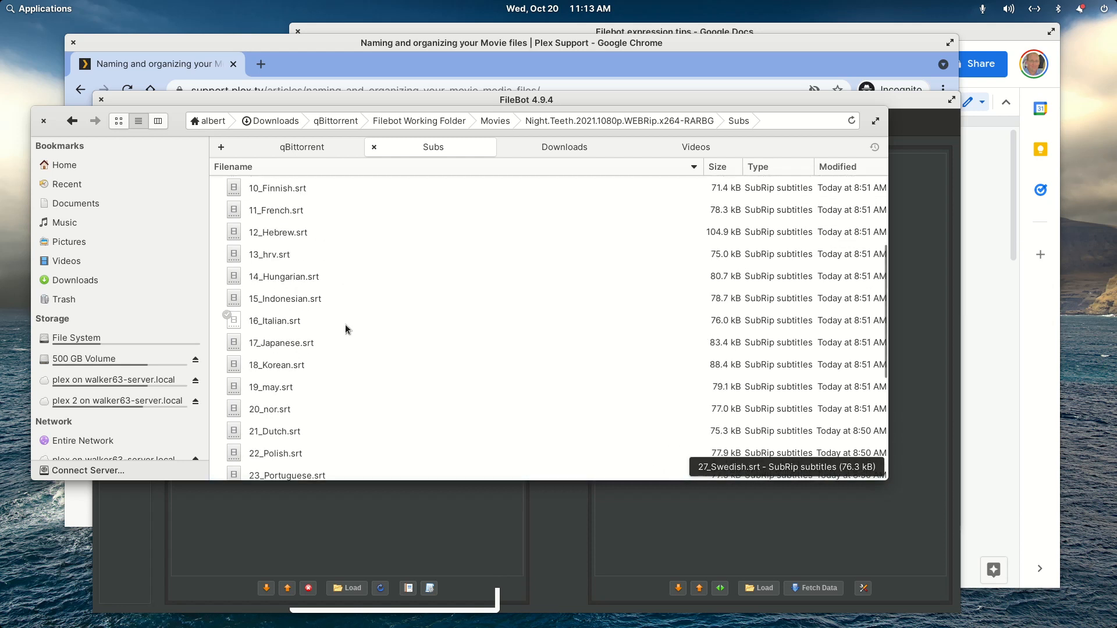
pyautogui.click(73, 122)
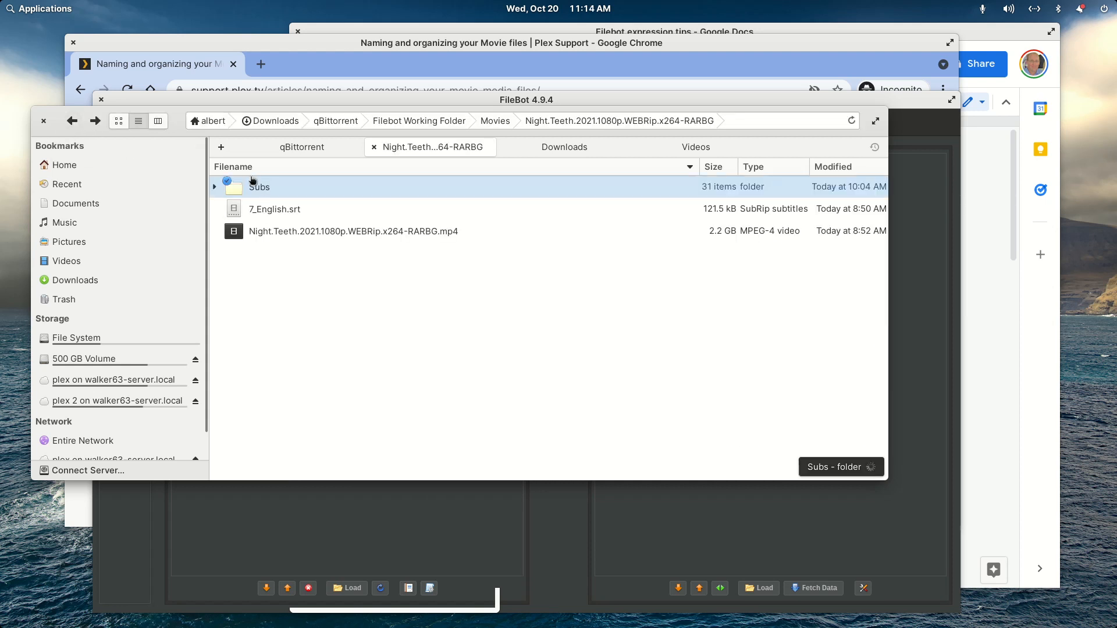
pyautogui.click(72, 121)
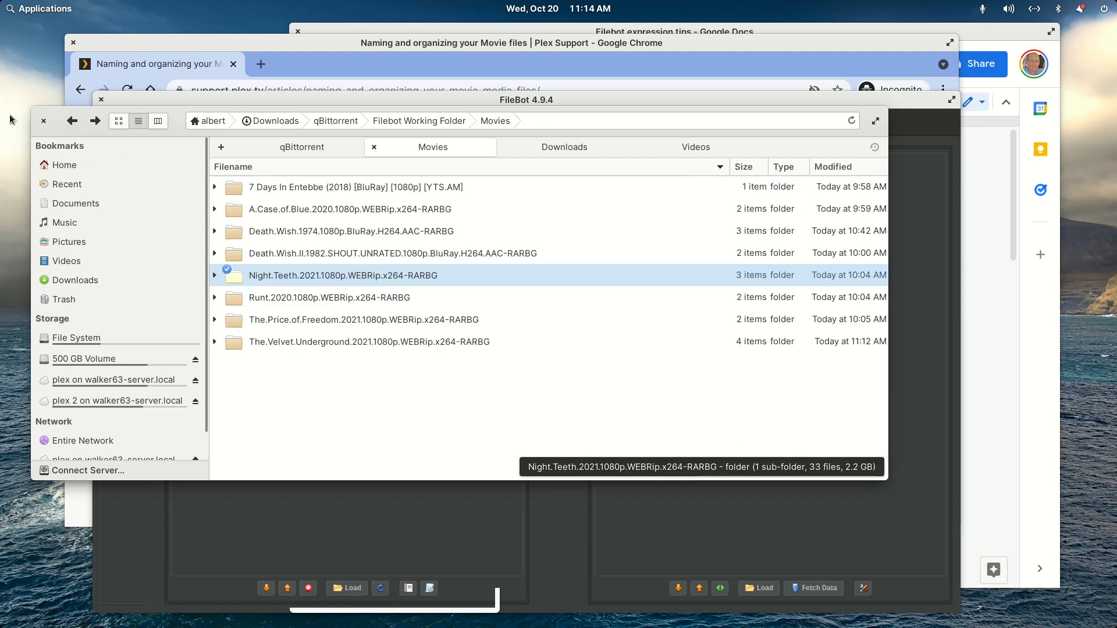
# - Select all the movie folders in Movies and load them into FileBot's Original Files list
pyautogui.moveTo(168, 130); pyautogui.dragTo(175, 278)
pyautogui.press('Down')
pyautogui.press('Down')
pyautogui.press('Down')
pyautogui.press('Down')
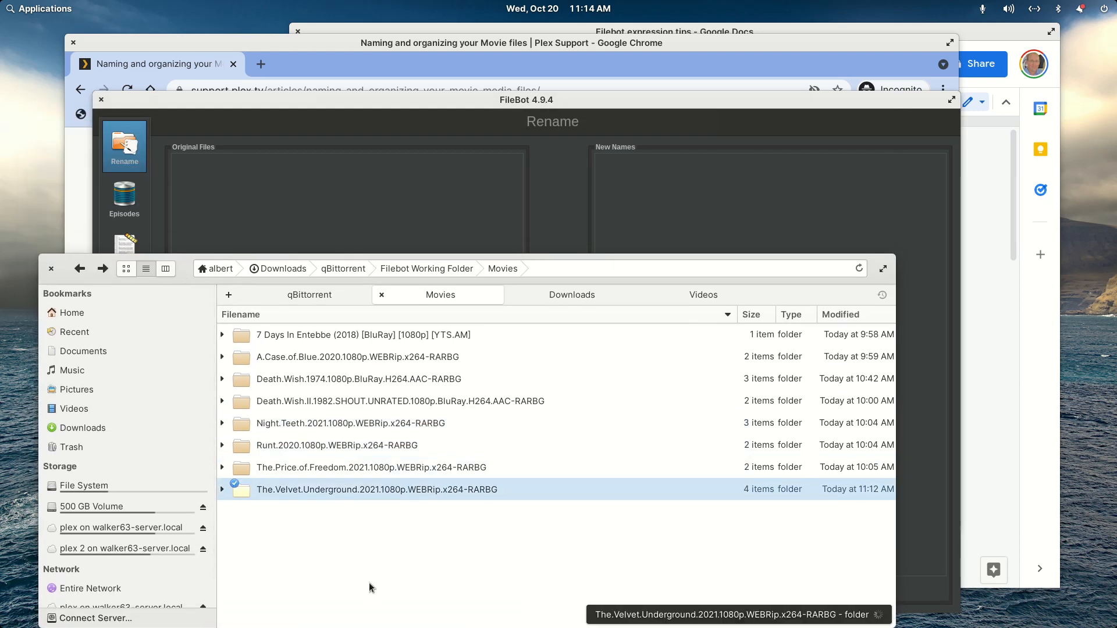
pyautogui.hotkey('shift', 'Up')
pyautogui.hotkey('shift', 'Up')
pyautogui.hotkey('shift', 'Up')
pyautogui.hotkey('shift', 'Up')
pyautogui.hotkey('shift', 'Up')
pyautogui.hotkey('shift', 'Up')
pyautogui.hotkey('shift', 'Up')
pyautogui.moveTo(301, 342); pyautogui.dragTo(330, 211)
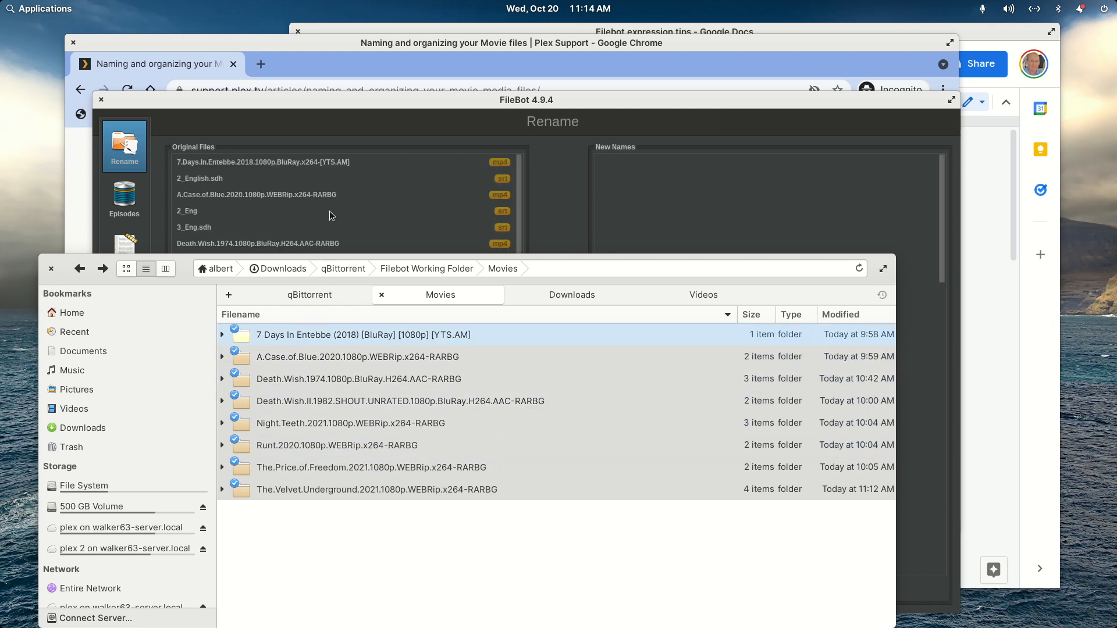
pyautogui.click(249, 113)
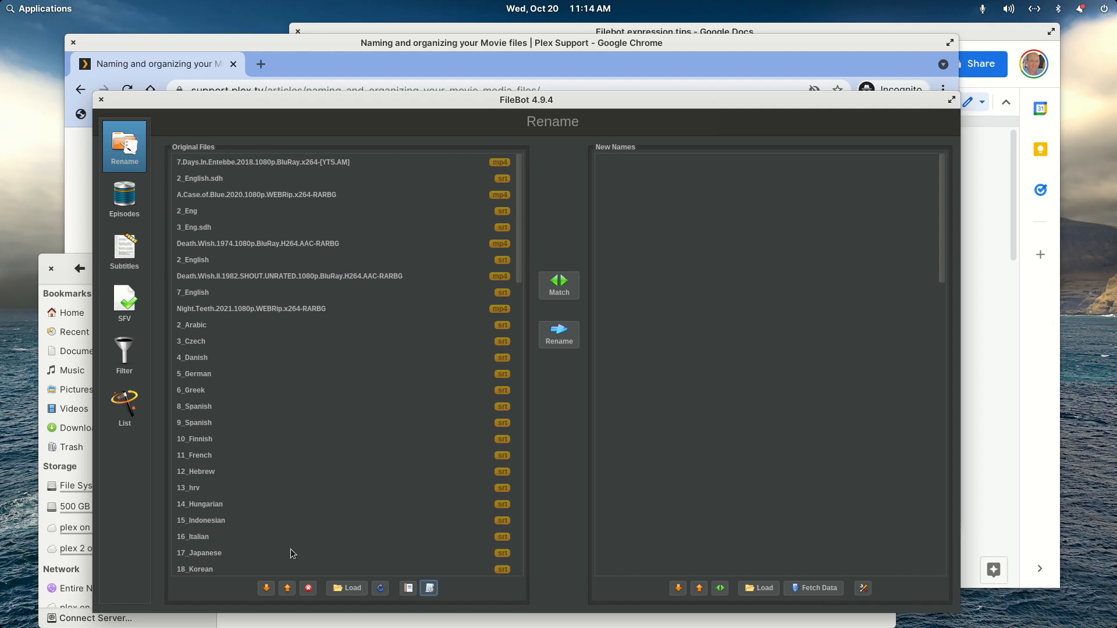
# - Close FileBot and load the whole Movies folder from Filebot Working Folder by opening it in FileBot
pyautogui.click(101, 100)
pyautogui.click(189, 267)
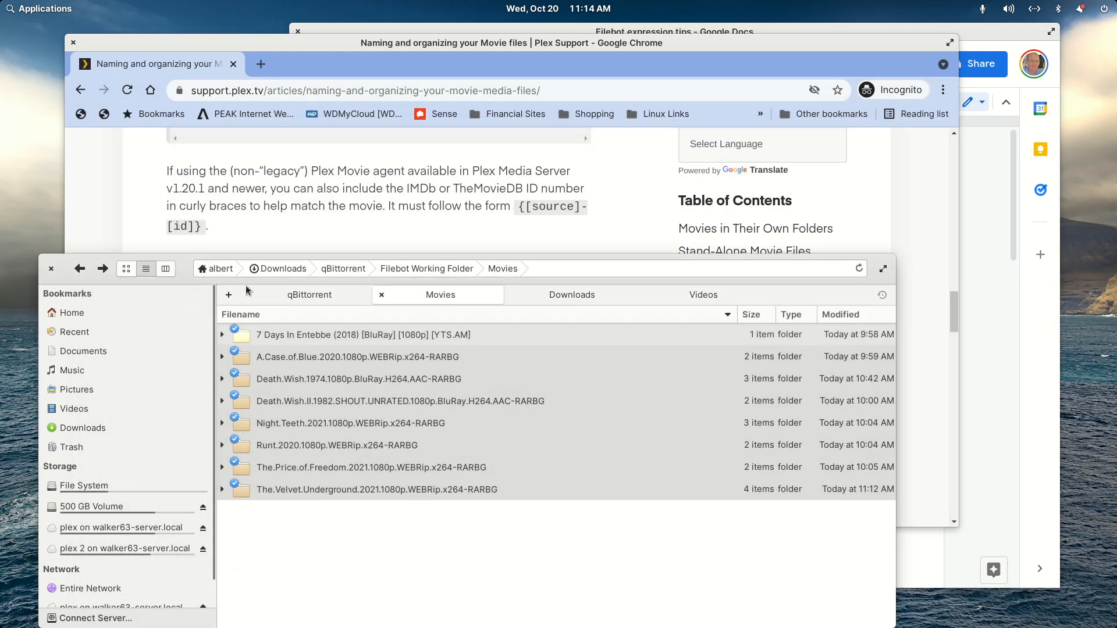
pyautogui.click(443, 269)
pyautogui.rightClick(276, 358)
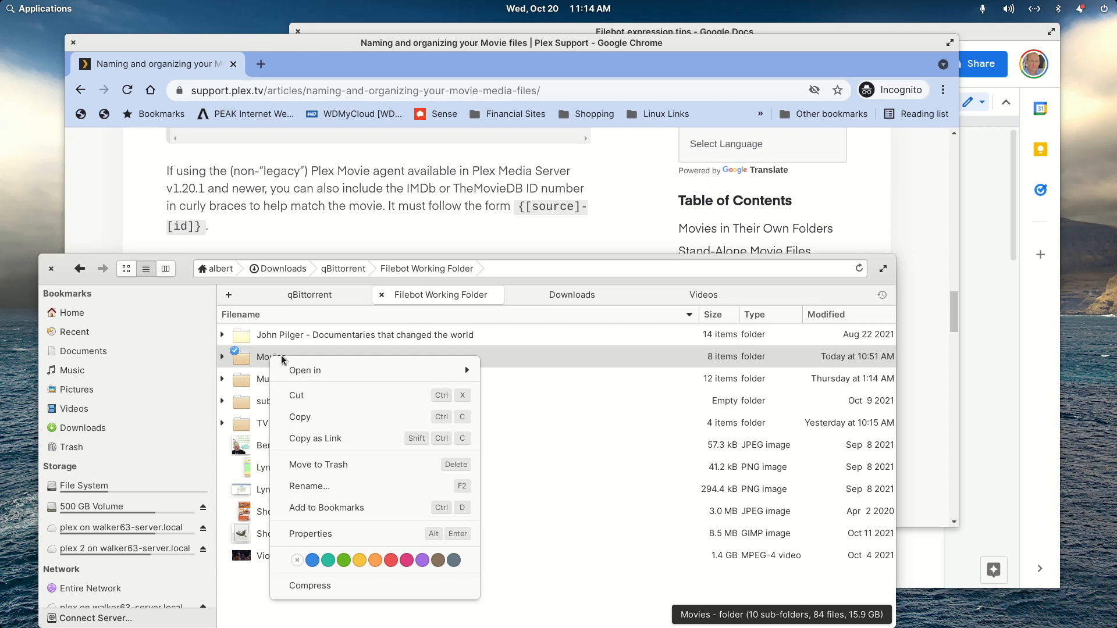
pyautogui.moveTo(291, 370)
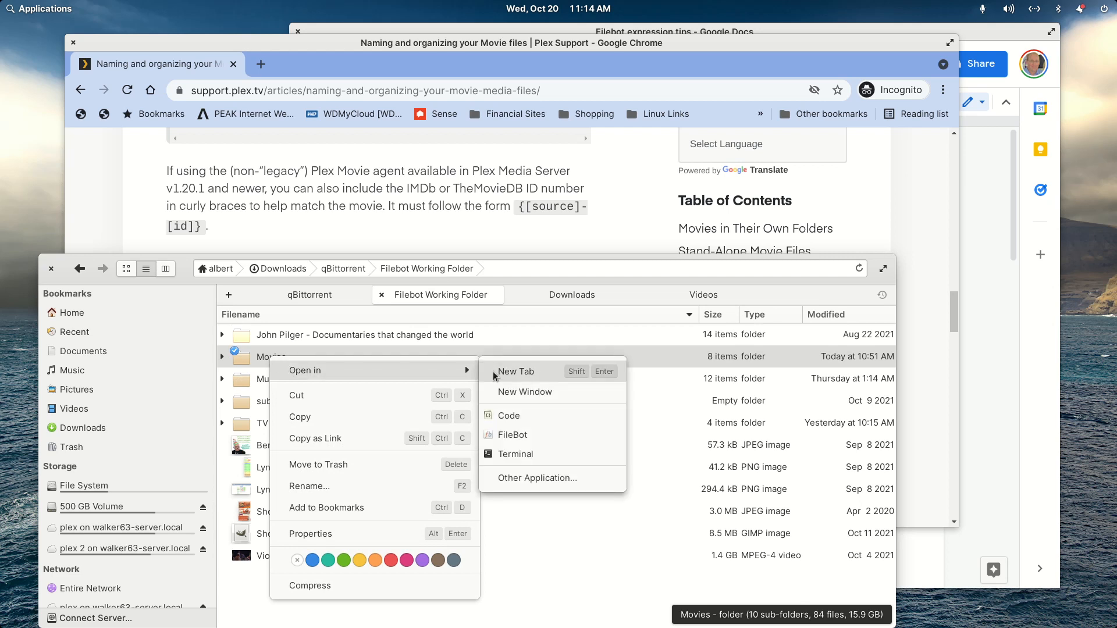
pyautogui.click(518, 436)
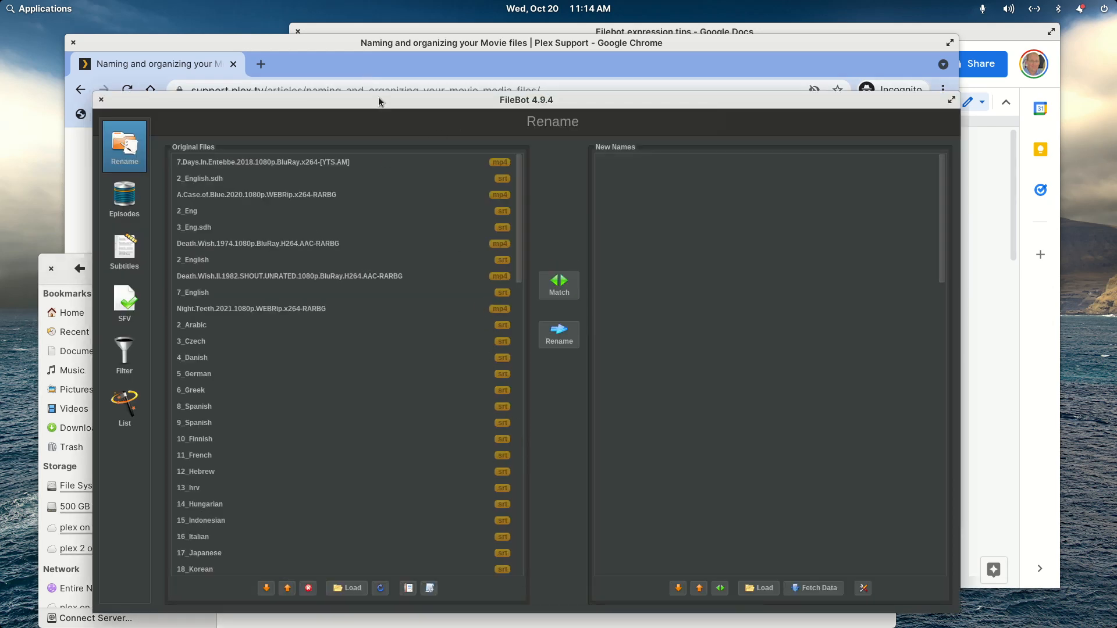
# - Maximize the FileBot window and match the loaded files against TheMovieDB in movie mode
pyautogui.doubleClick(394, 97)
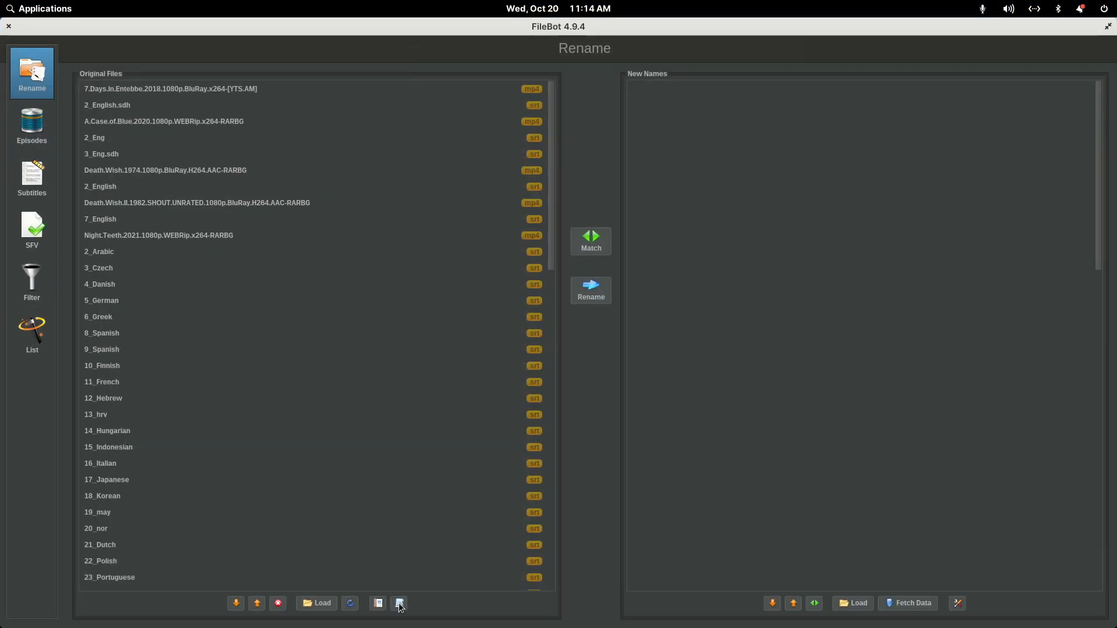
pyautogui.click(602, 248)
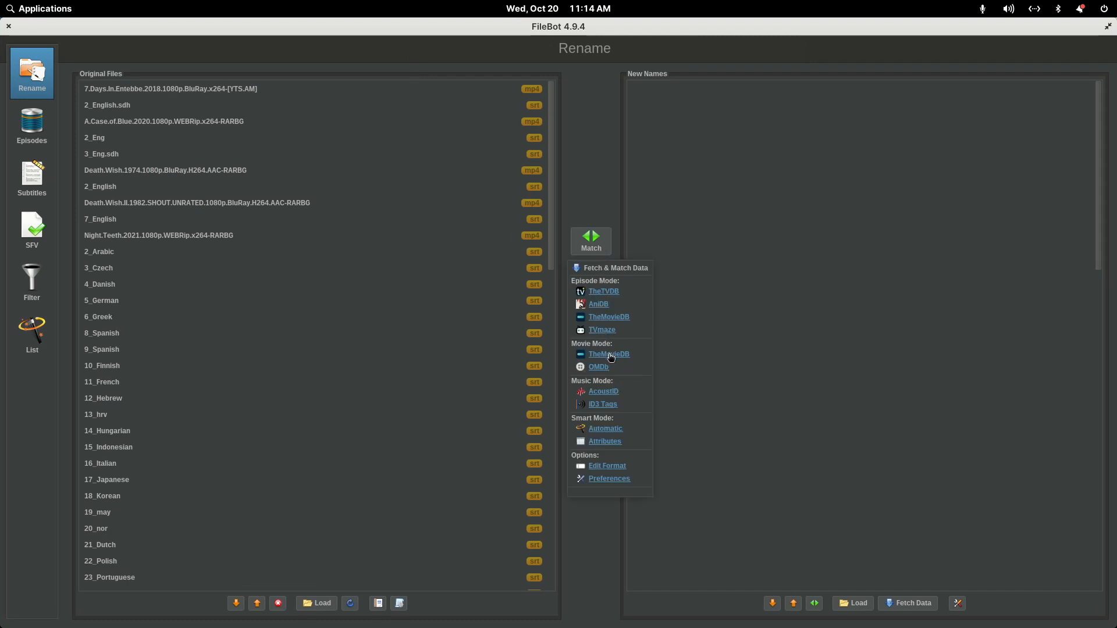
pyautogui.click(609, 353)
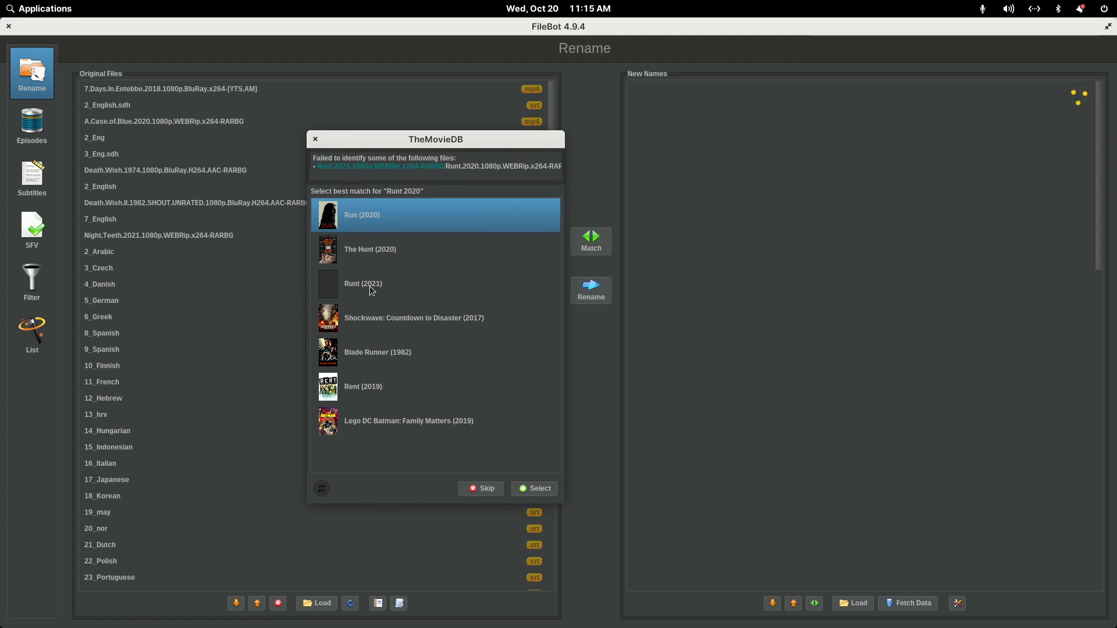
# - Match the unidentified files to Runt (2021) and A Case of Blue (2021), and check the new names for A Case of Blue
pyautogui.moveTo(370, 218)
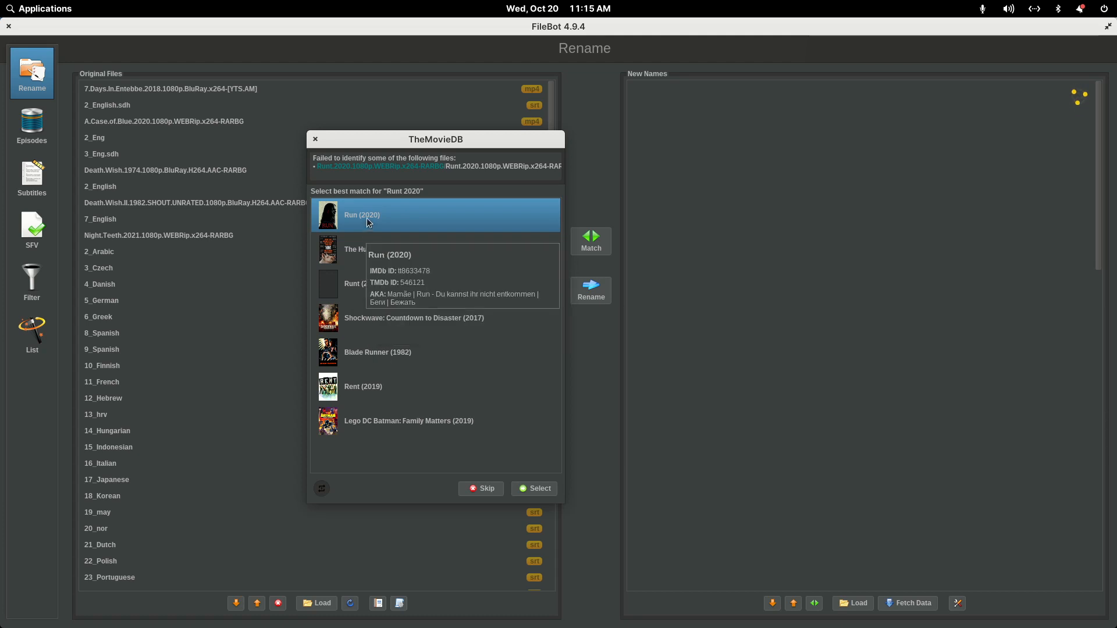
pyautogui.click(361, 285)
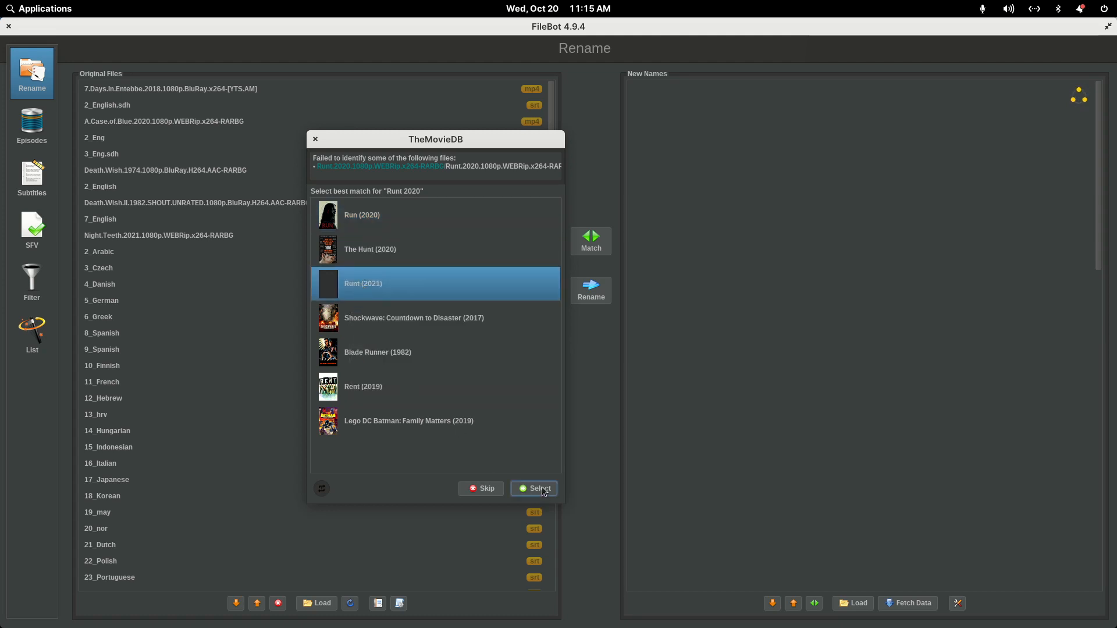
pyautogui.click(538, 489)
pyautogui.click(363, 284)
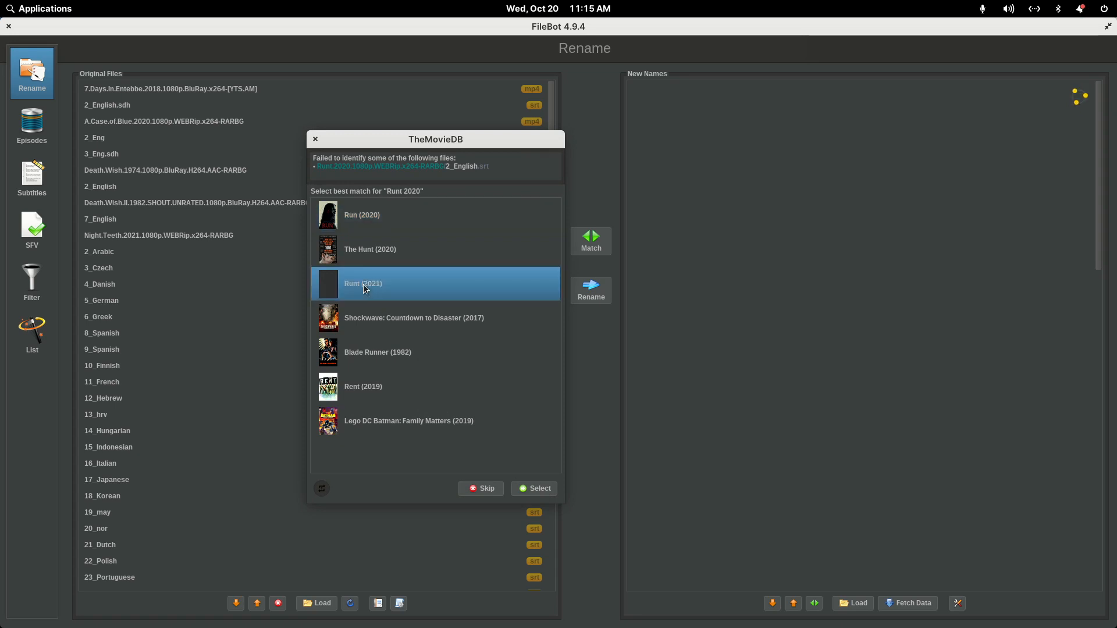
pyautogui.click(529, 488)
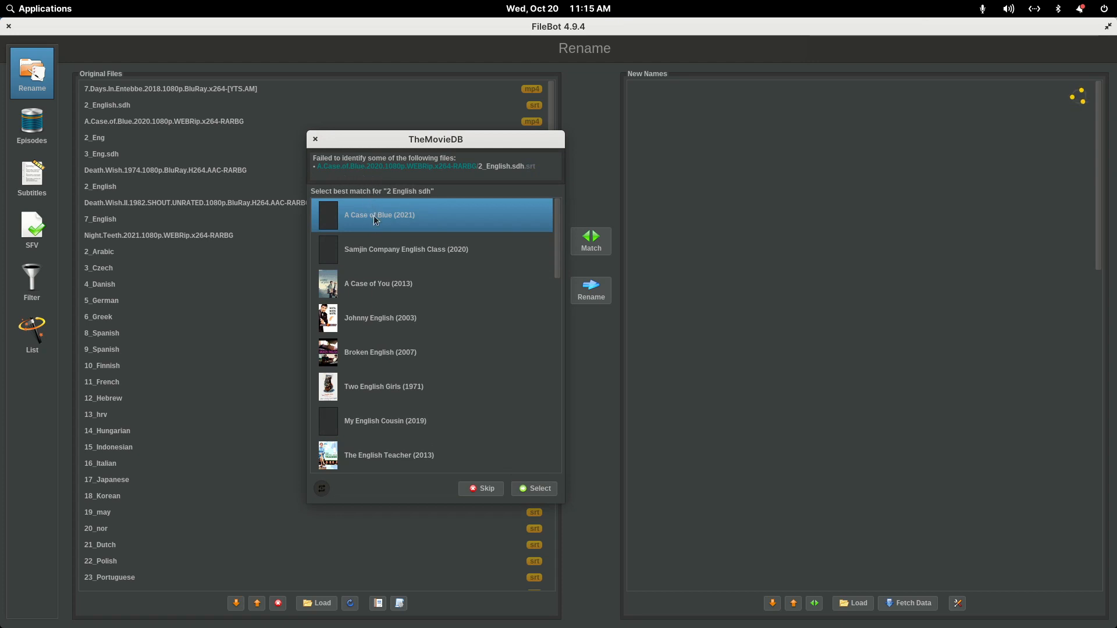
pyautogui.click(536, 488)
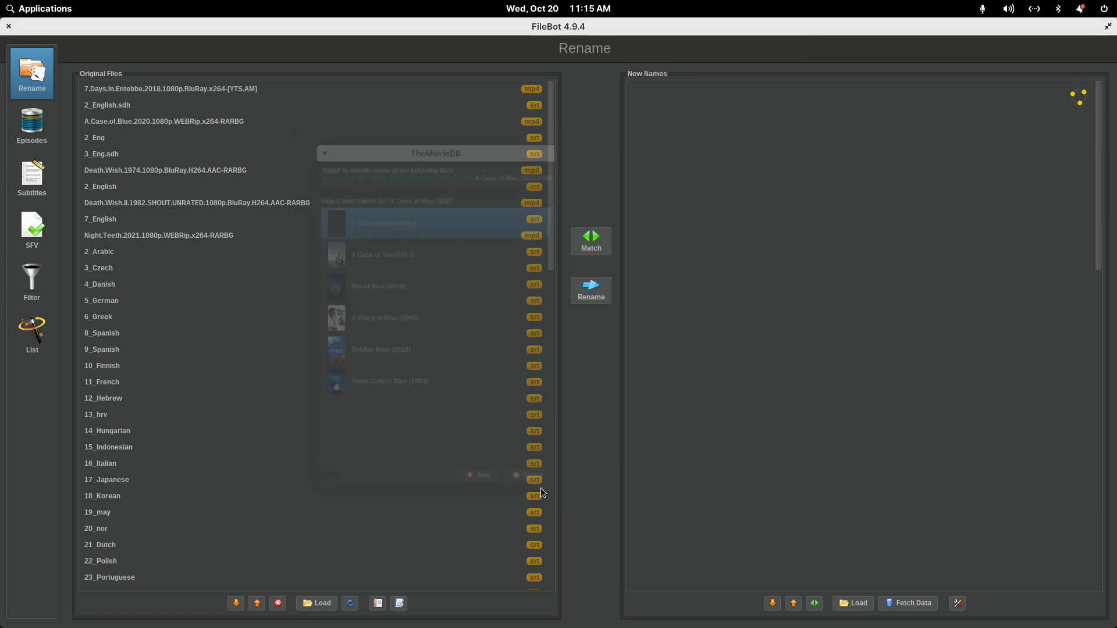
pyautogui.click(540, 490)
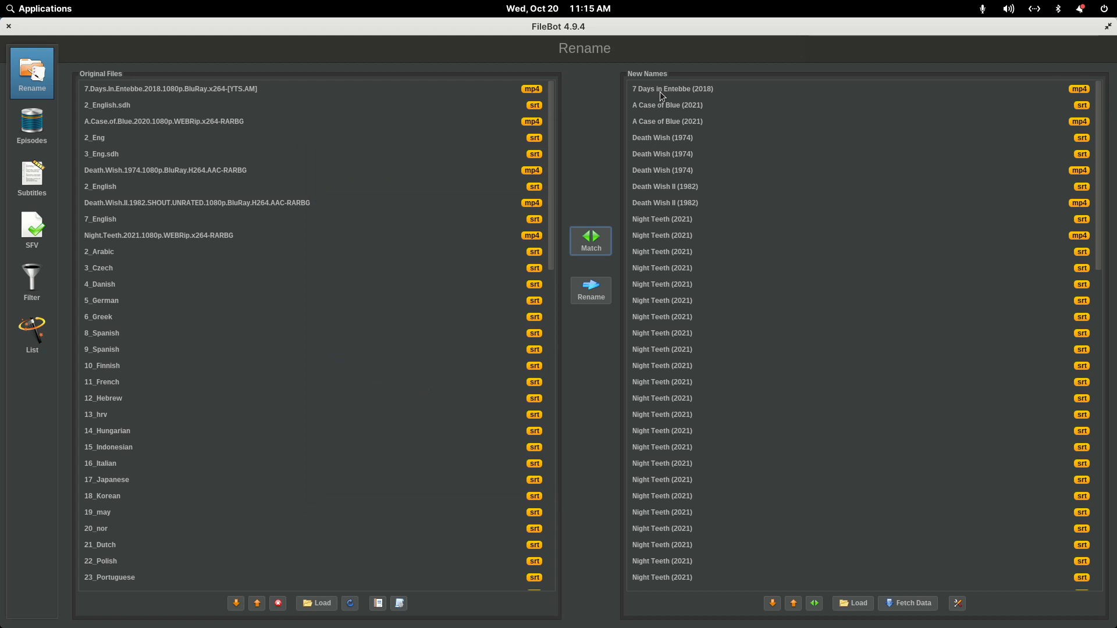
pyautogui.click(663, 106)
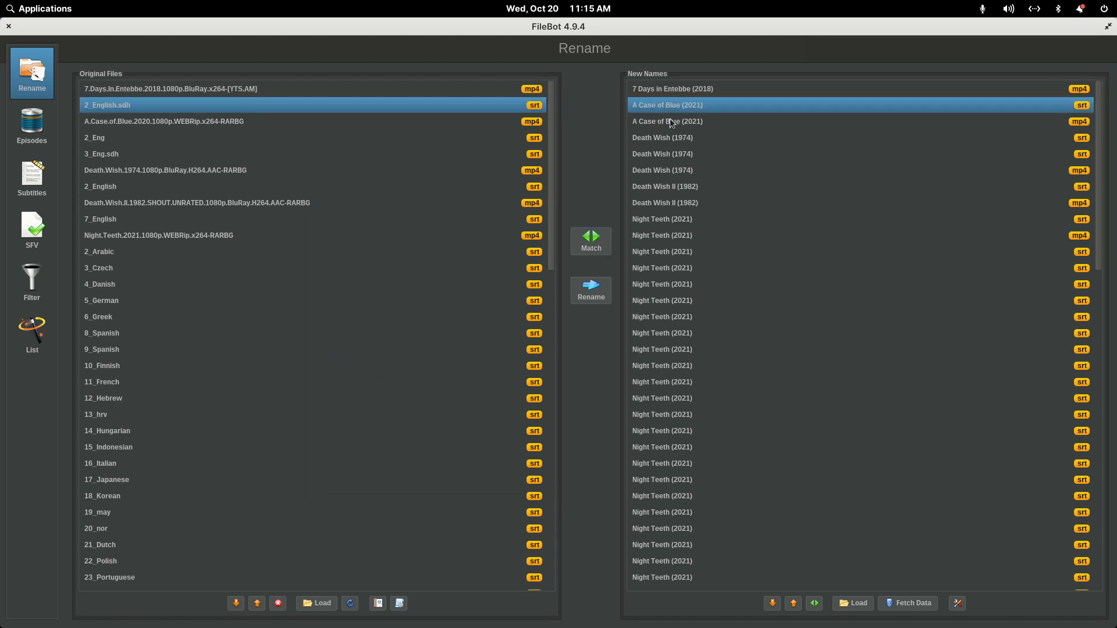
pyautogui.press('Down')
pyautogui.press('Down')
# - Apply the Movie - Video Info & Sub Only preset, matching the unidentified files to Runt (2021) and A Case of Blue (2021)
pyautogui.click(399, 604)
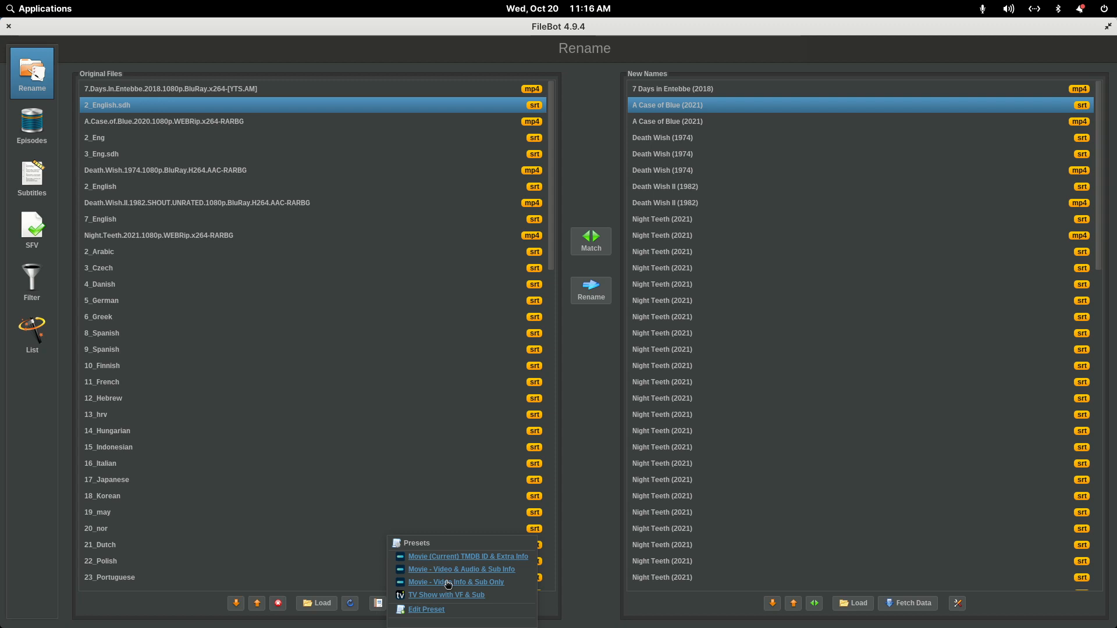
pyautogui.click(448, 582)
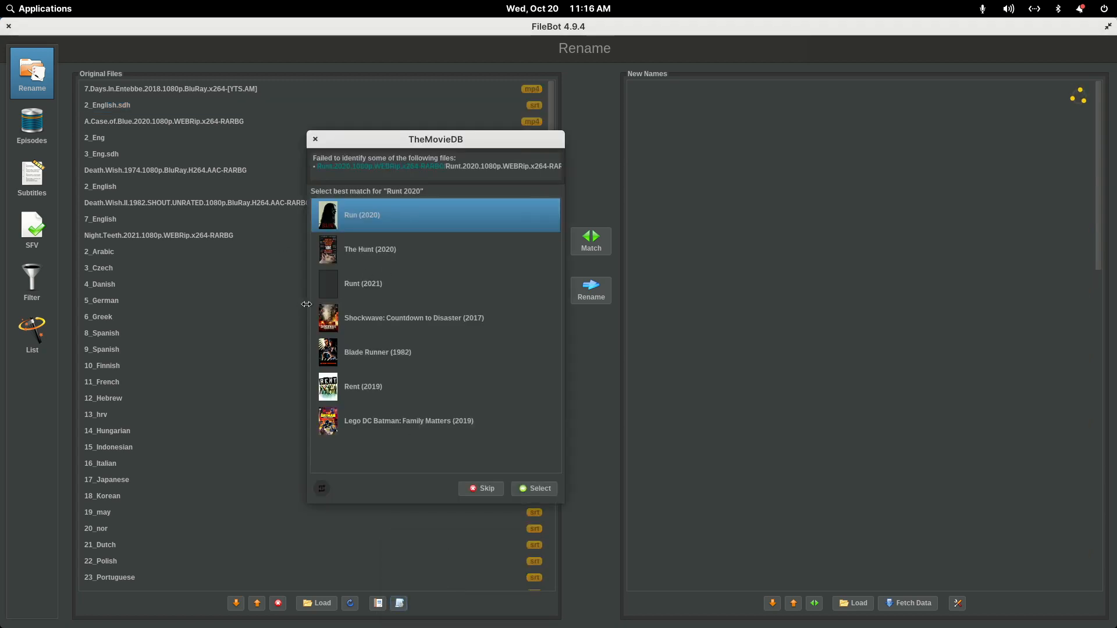
pyautogui.click(363, 285)
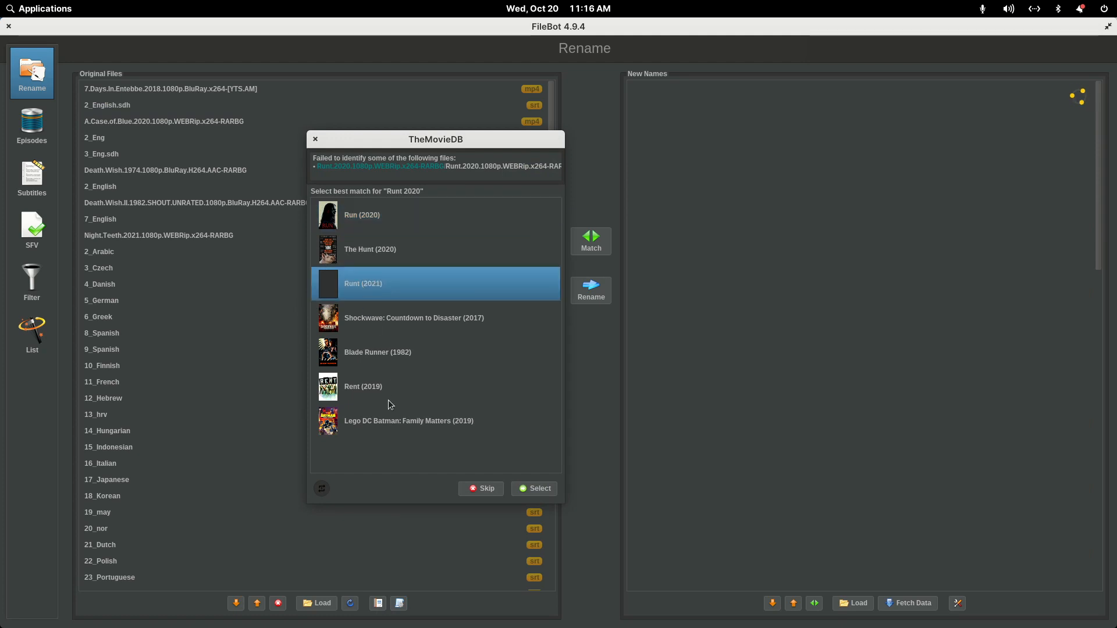
pyautogui.click(533, 488)
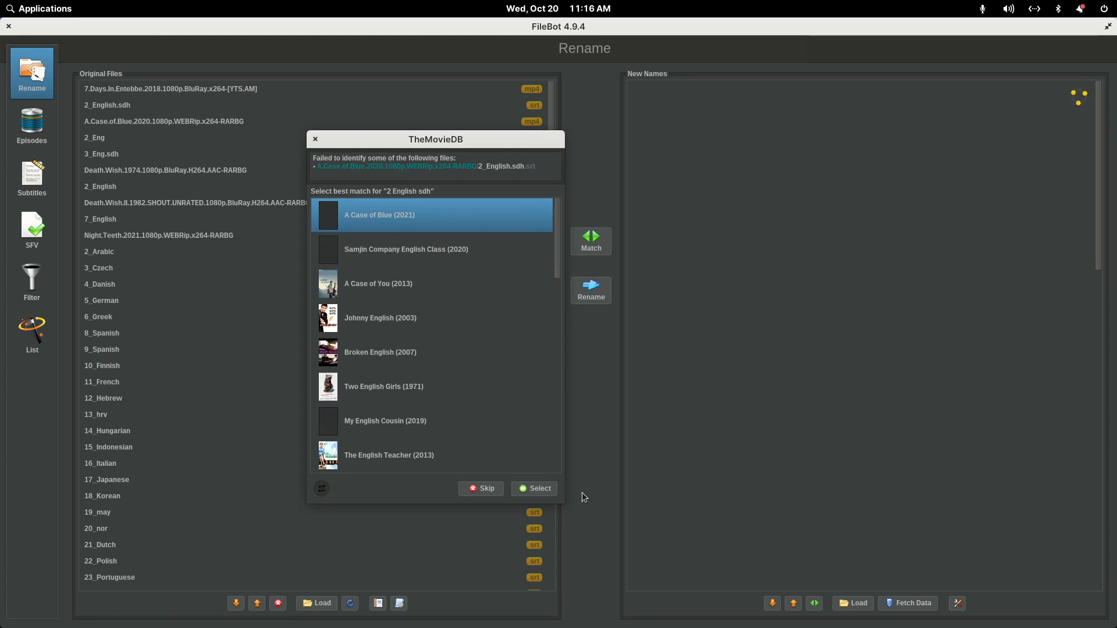
pyautogui.click(546, 488)
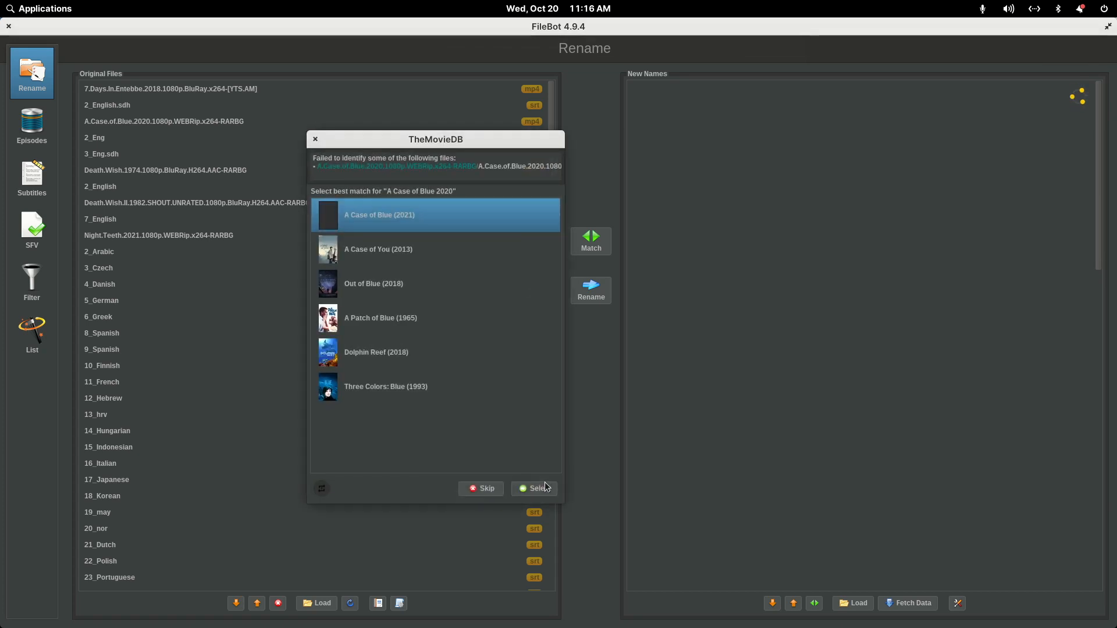
pyautogui.click(547, 488)
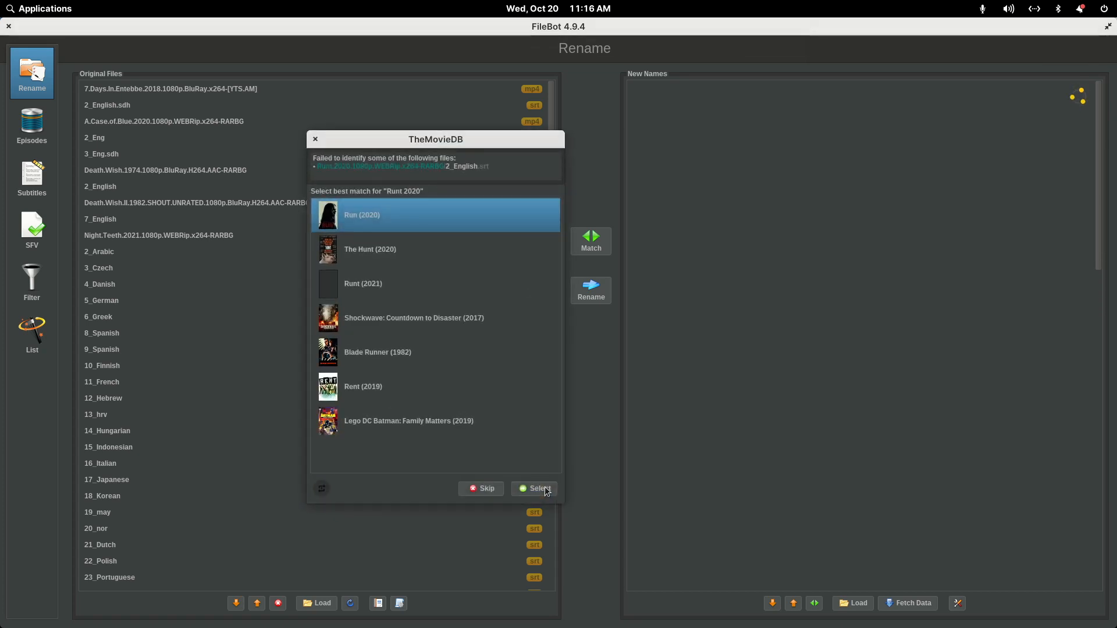
pyautogui.click(375, 283)
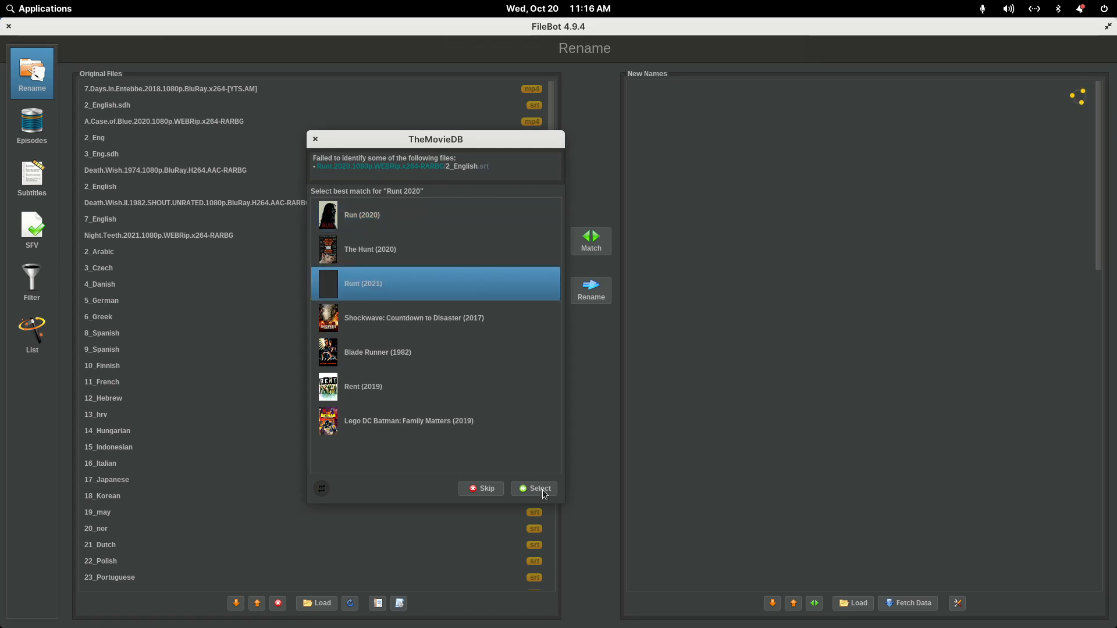
pyautogui.click(541, 490)
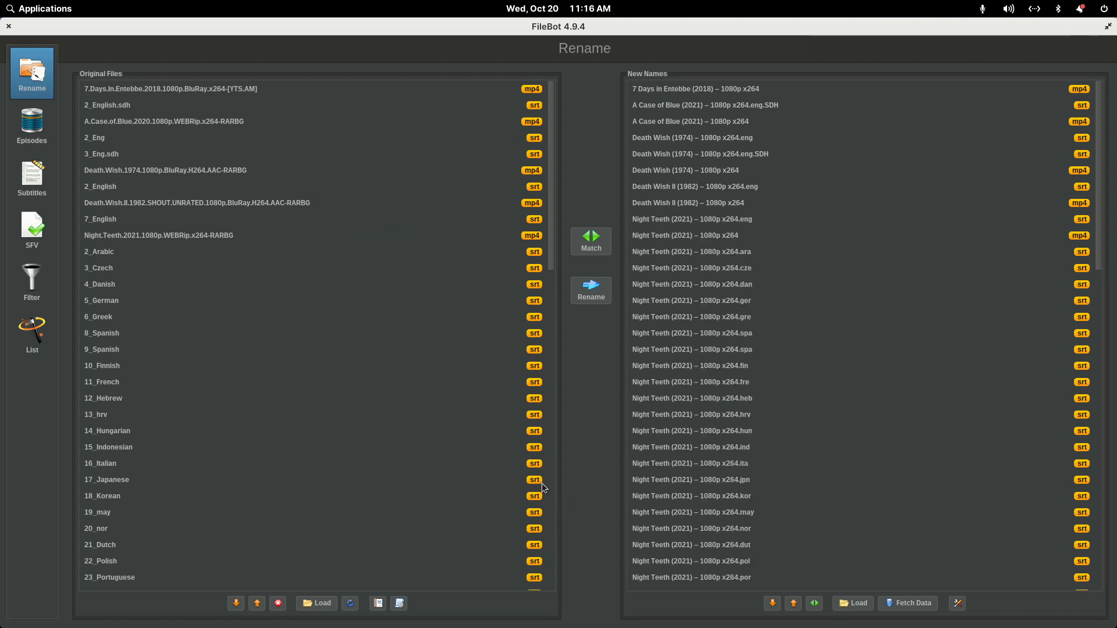
# - Compare the original files with their new names for 7 Days in Entebbe, A Case of Blue and the Night Teeth subtitles
pyautogui.click(694, 92)
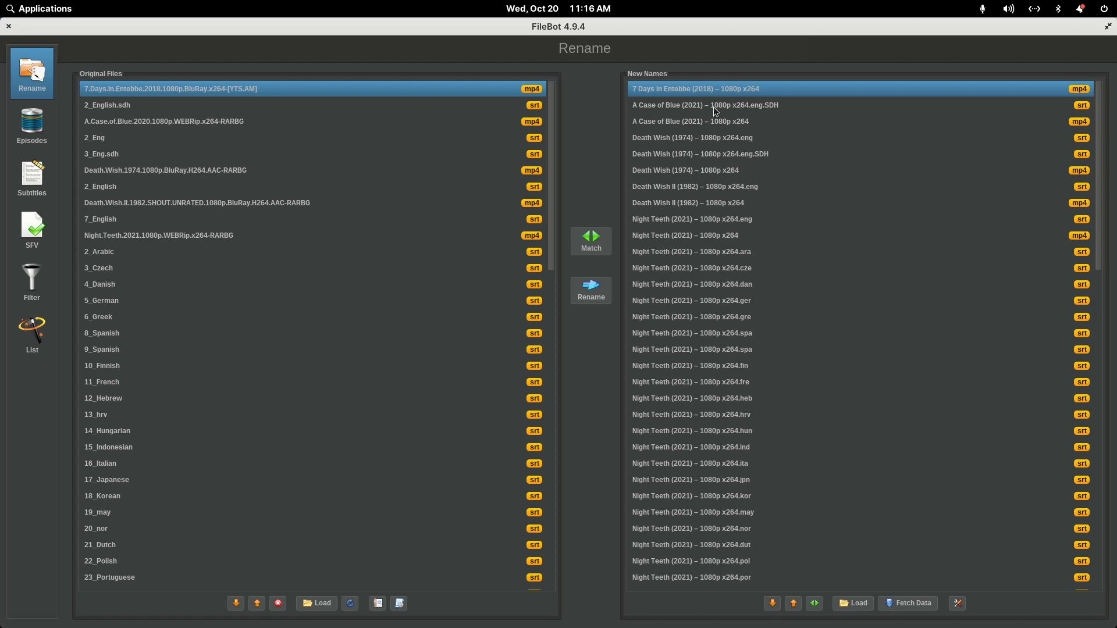
pyautogui.click(761, 106)
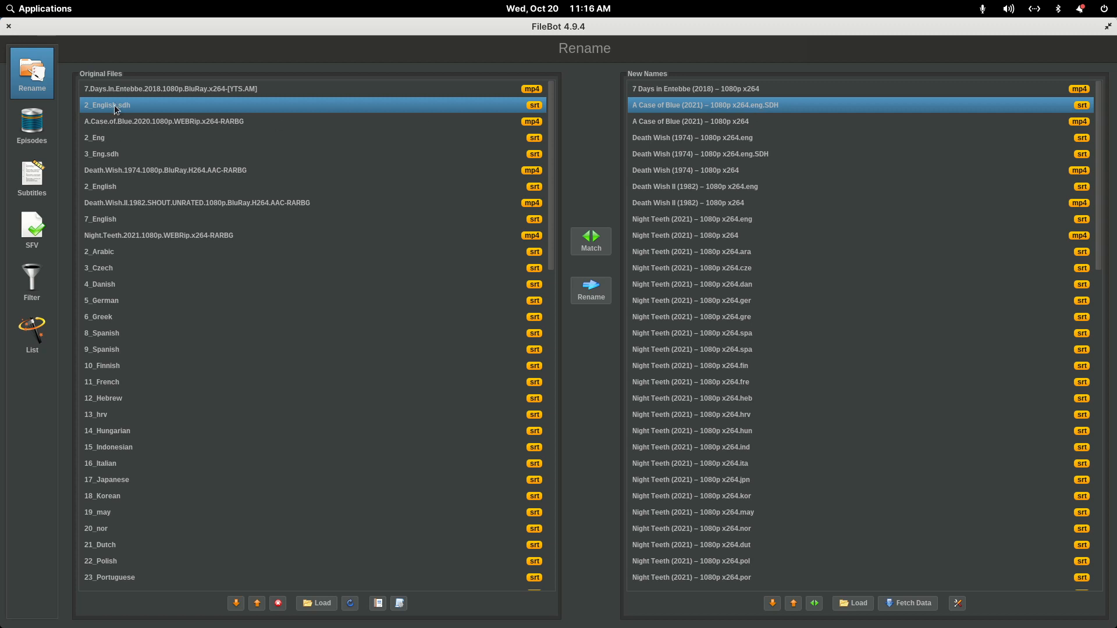
pyautogui.click(106, 256)
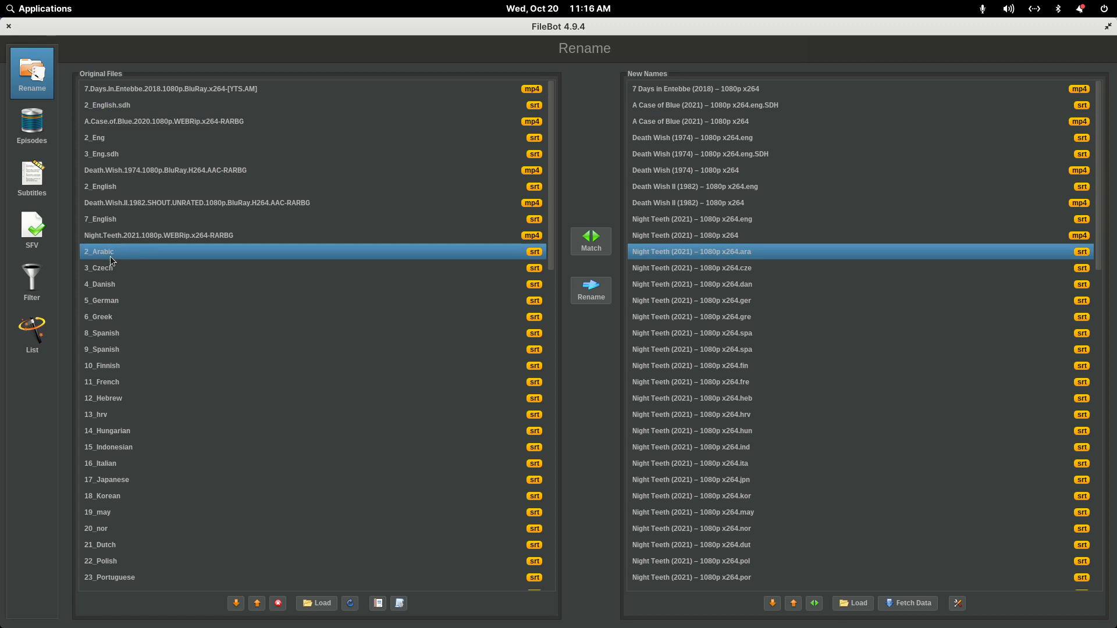
pyautogui.click(111, 267)
pyautogui.click(680, 285)
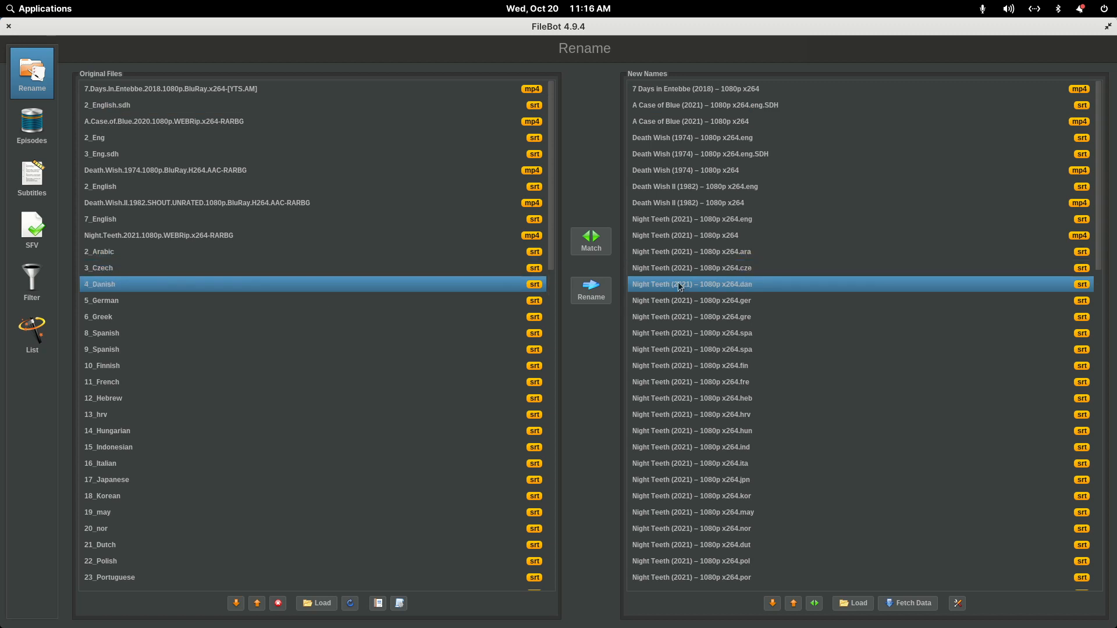
pyautogui.click(683, 305)
pyautogui.click(680, 318)
pyautogui.click(681, 332)
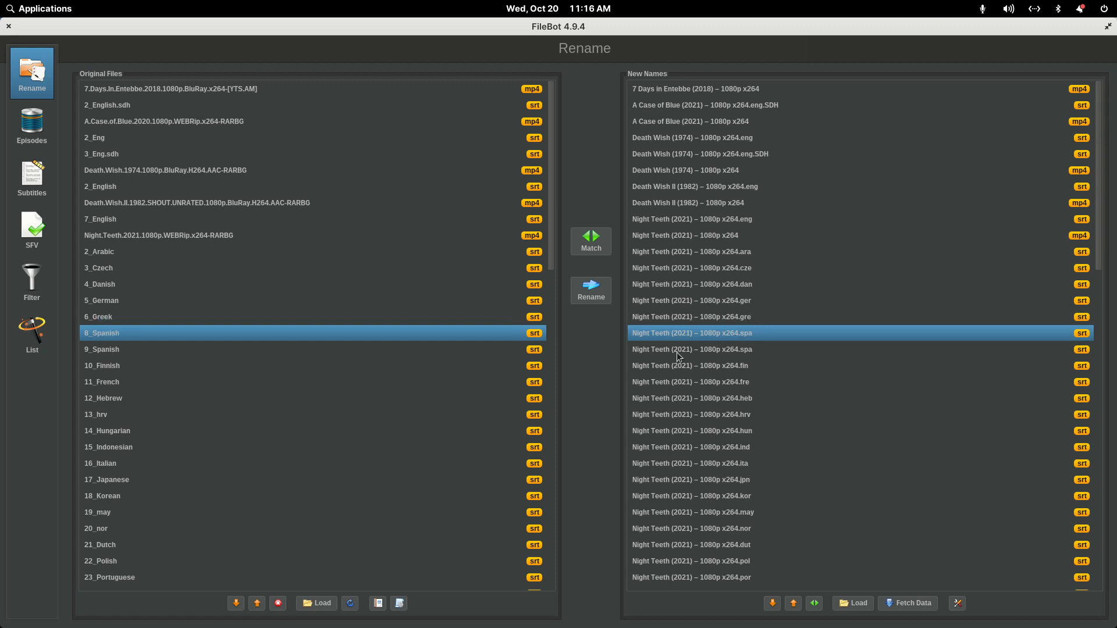
pyautogui.click(680, 350)
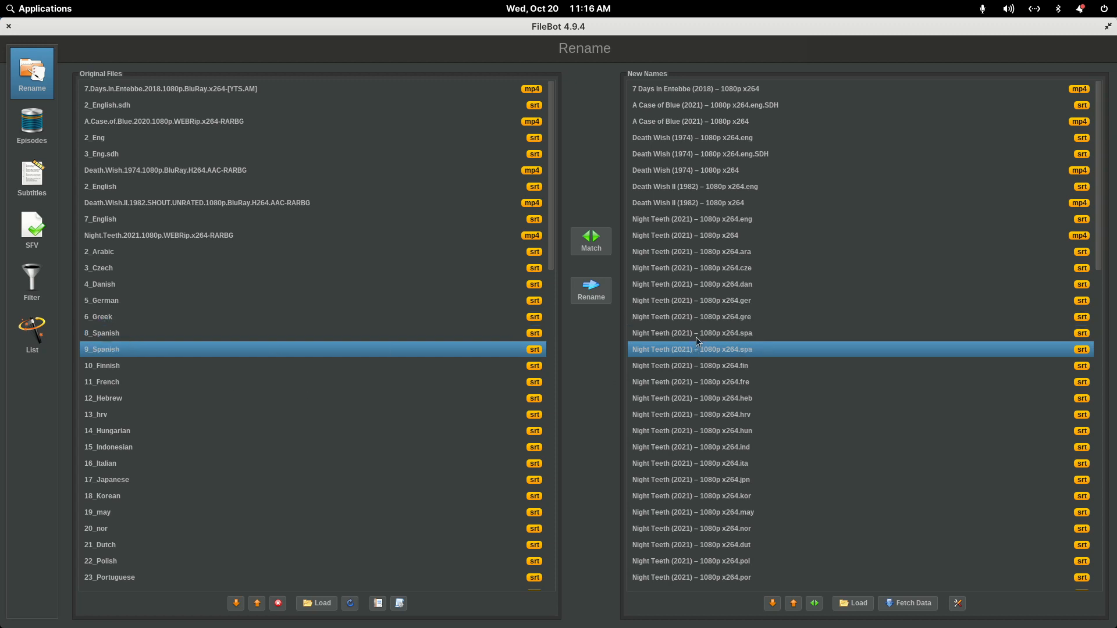
# - Check the new name of the forced English subtitle and the other The Velvet Underground files
pyautogui.scroll(-10, 696, 337)
pyautogui.scroll(-3, 696, 337)
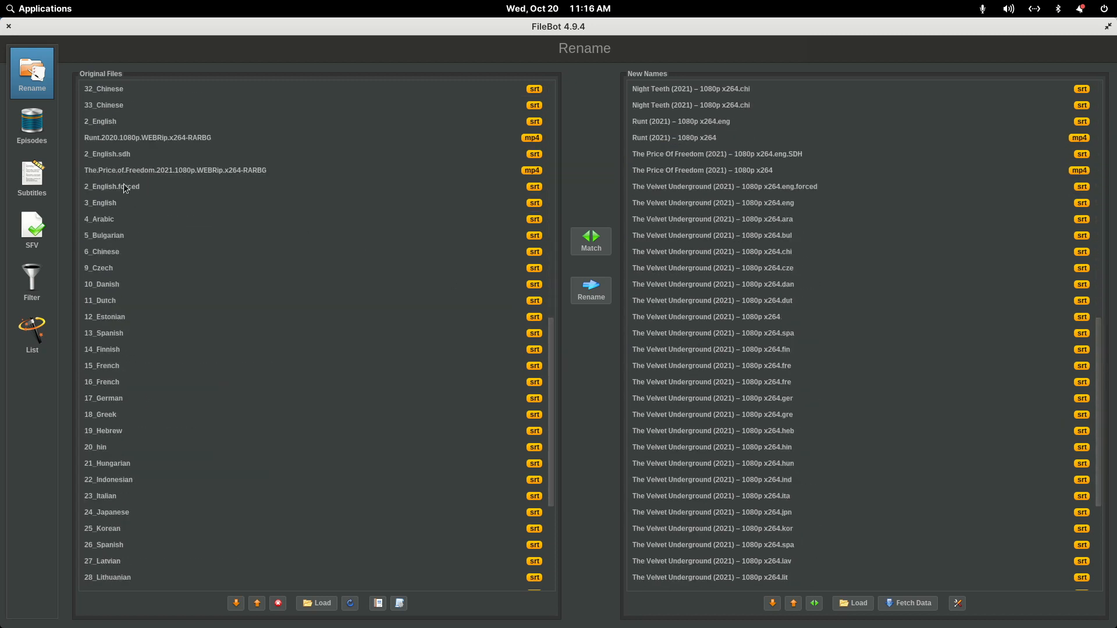
pyautogui.click(129, 191)
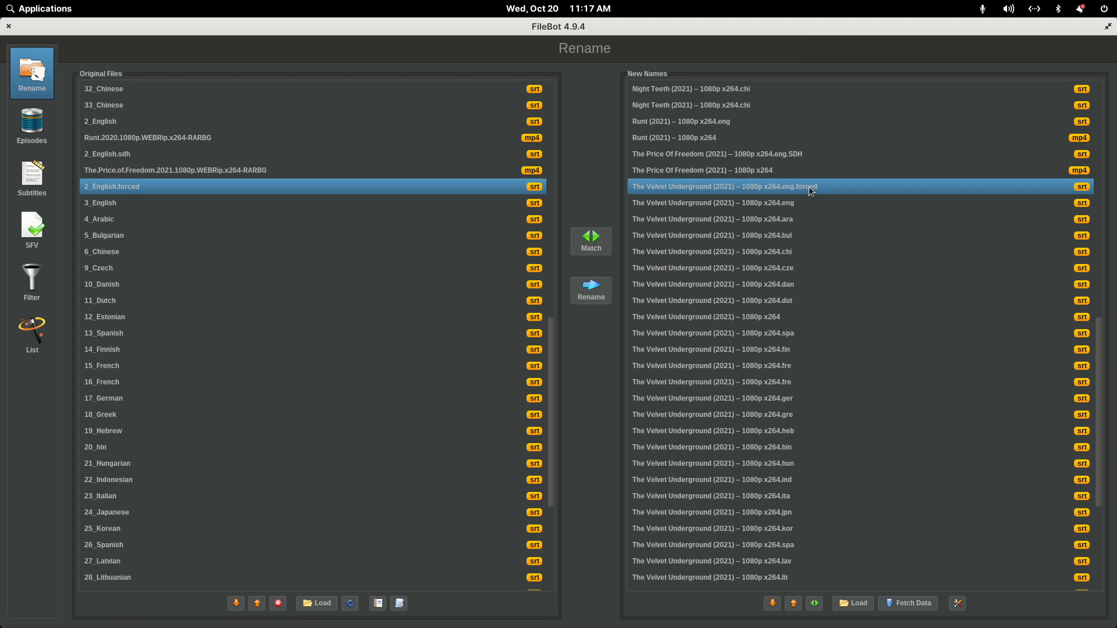
pyautogui.scroll(-5, 780, 221)
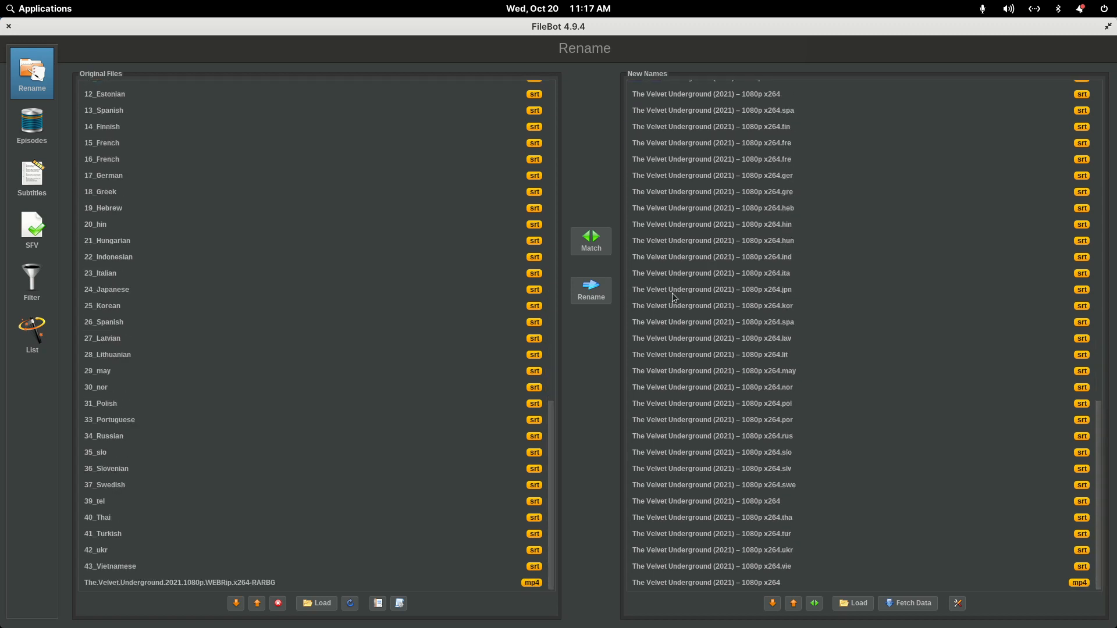
pyautogui.scroll(15, 675, 298)
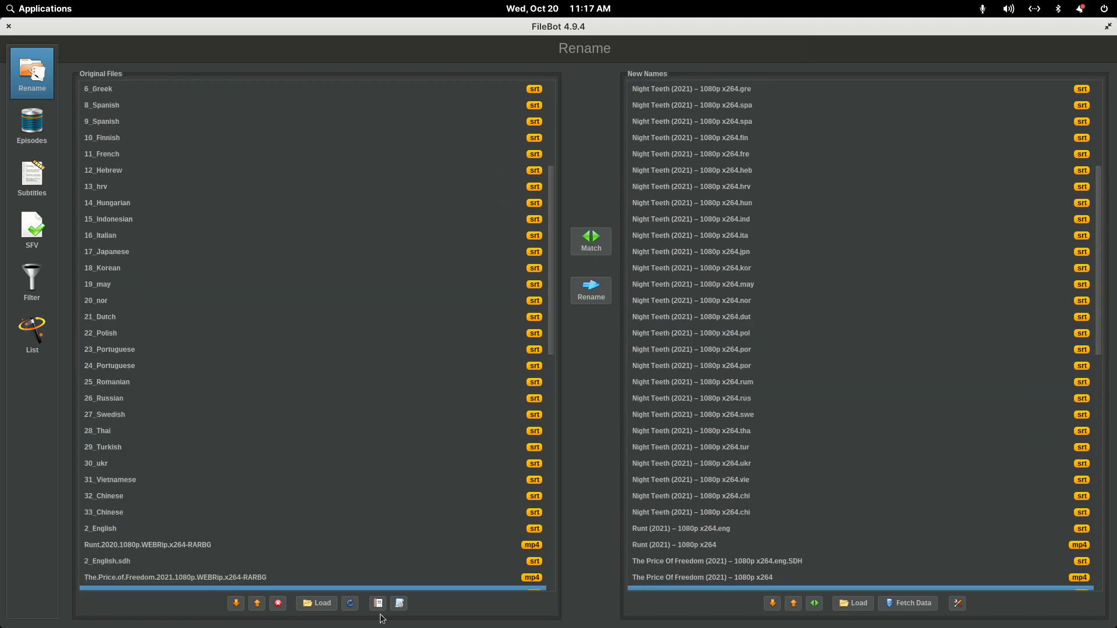
# - Apply the Movie - Video & Audio & Sub Info preset, matching the unidentified files to Runt (2021) and A Case of Blue (2021)
pyautogui.click(399, 605)
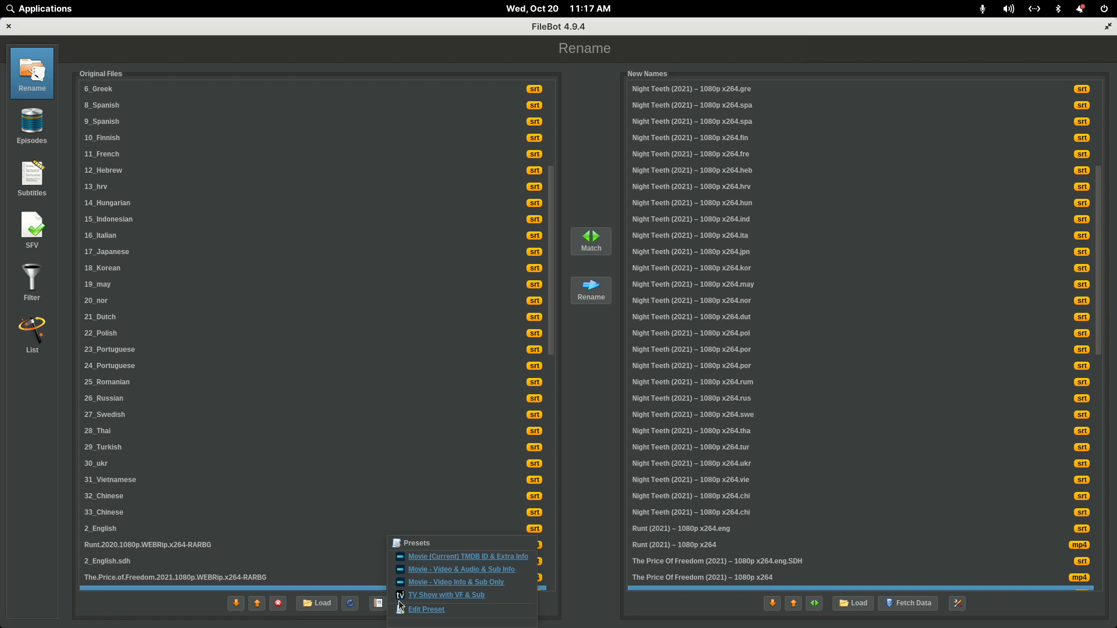
pyautogui.click(456, 569)
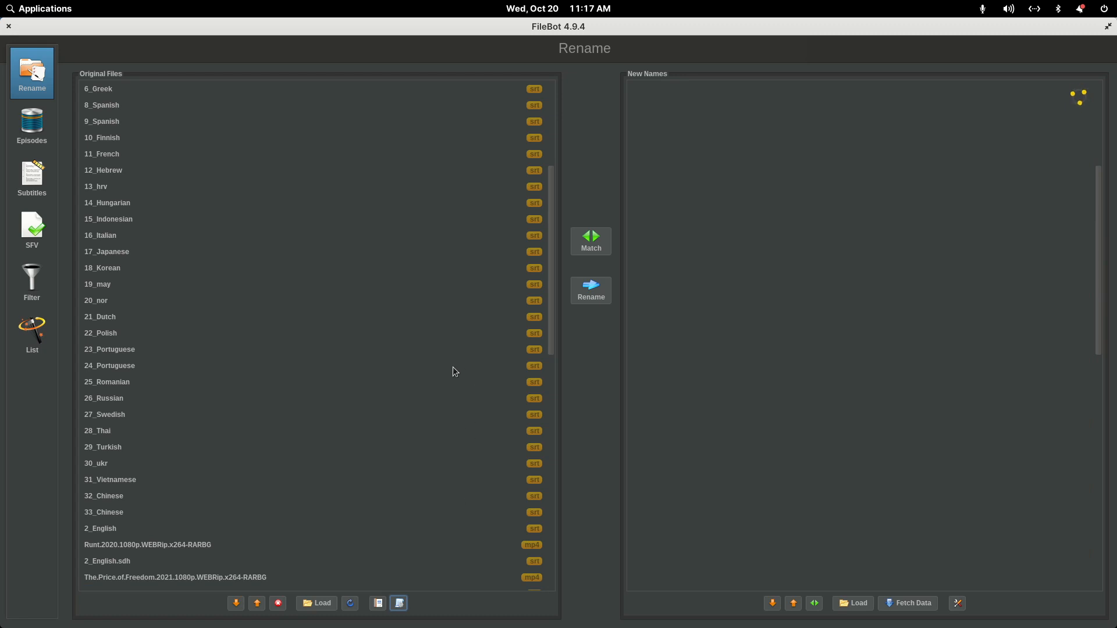
pyautogui.click(367, 283)
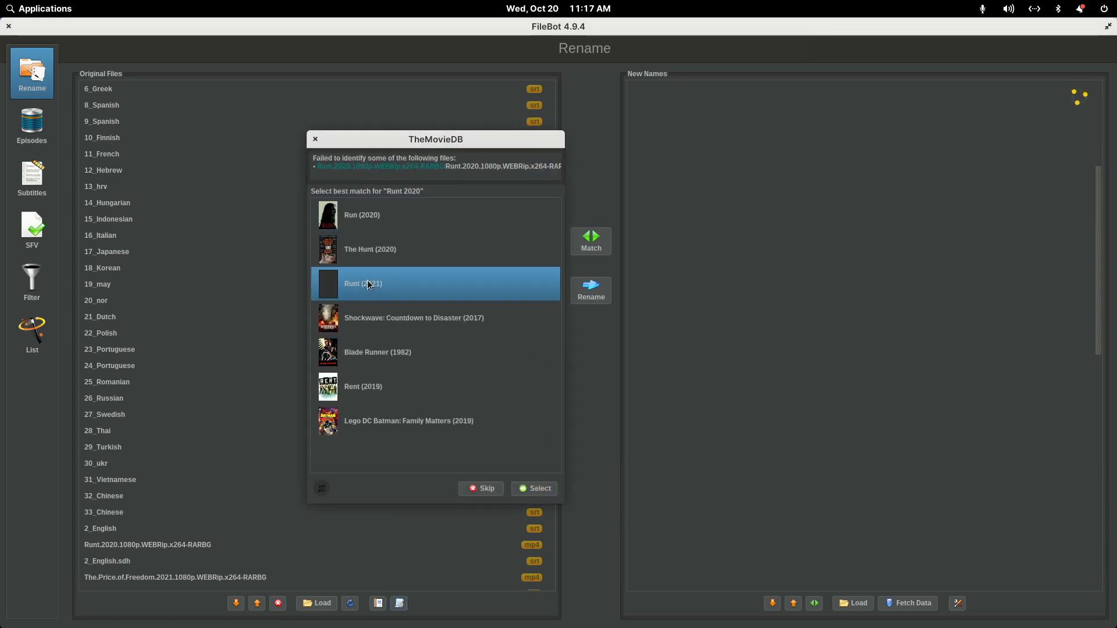
pyautogui.click(536, 491)
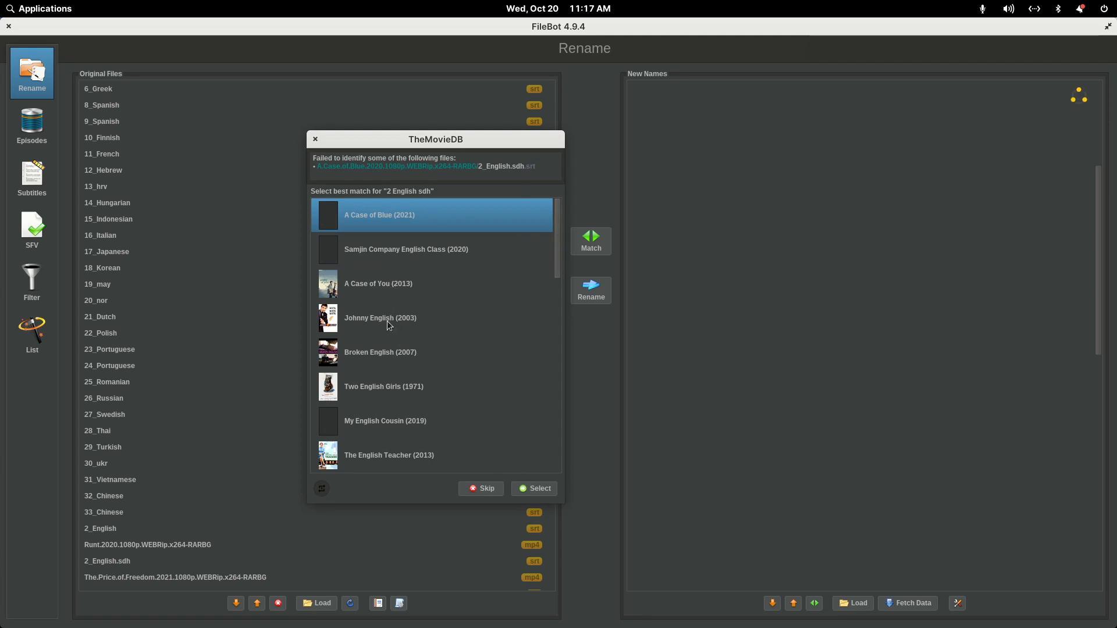
pyautogui.click(533, 489)
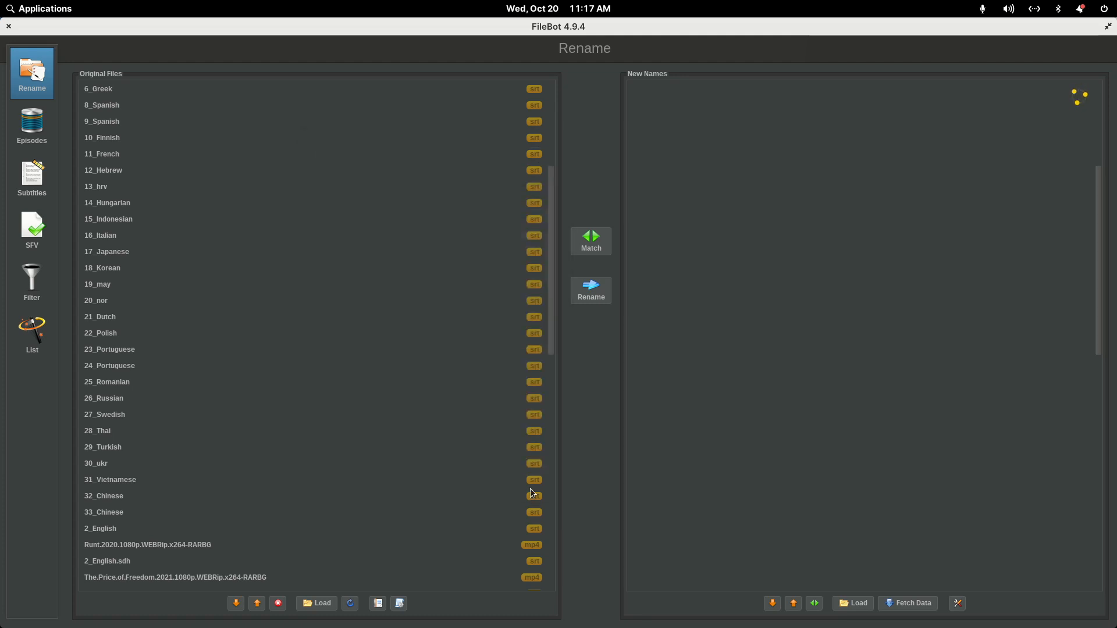
pyautogui.click(533, 489)
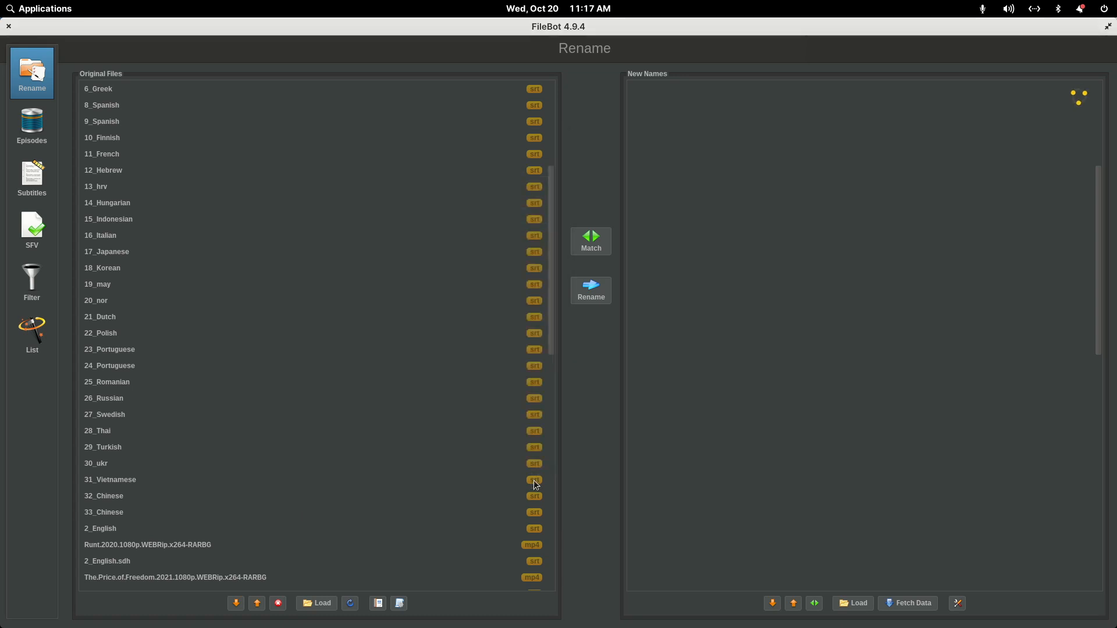
pyautogui.click(361, 285)
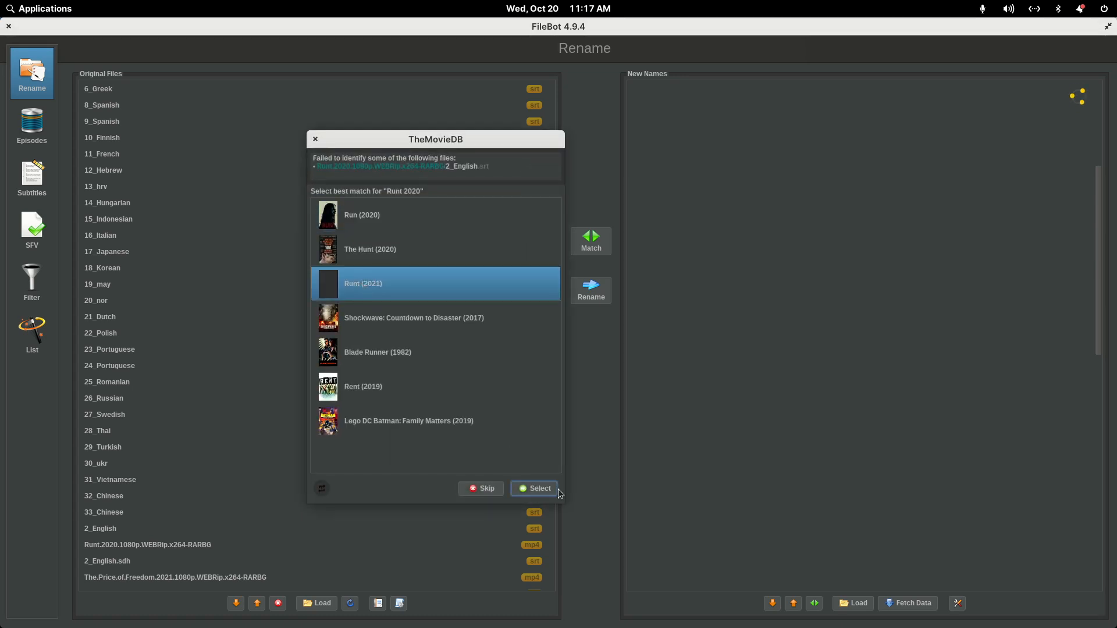
pyautogui.click(555, 489)
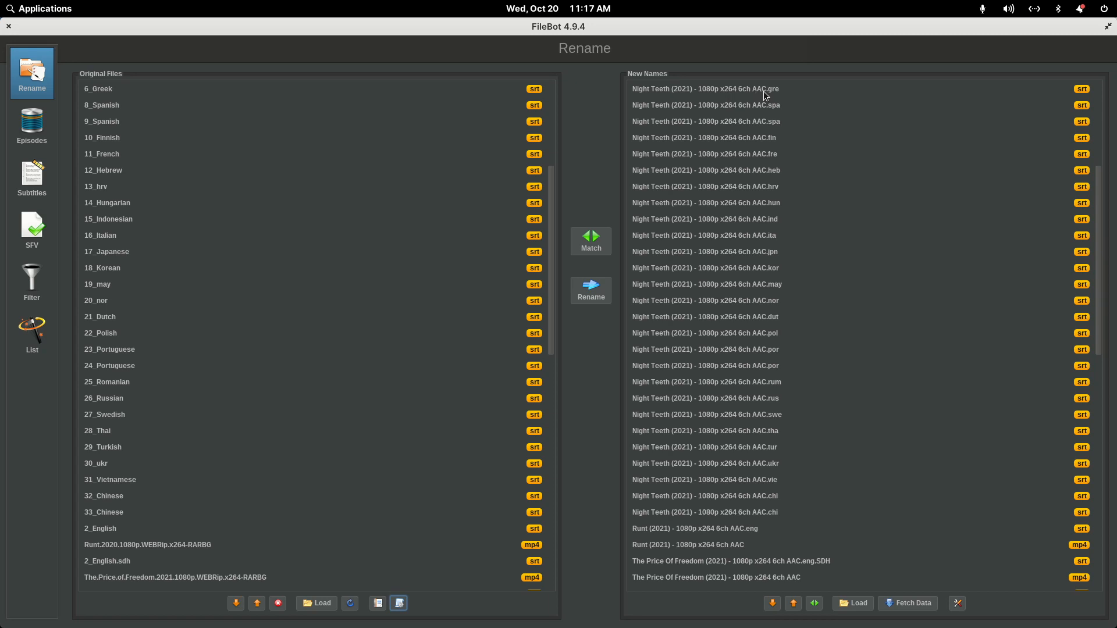
# - Compare the original files with their new audio-info names for Runt, The Velvet Underground and the other movies
pyautogui.scroll(-5, 154, 307)
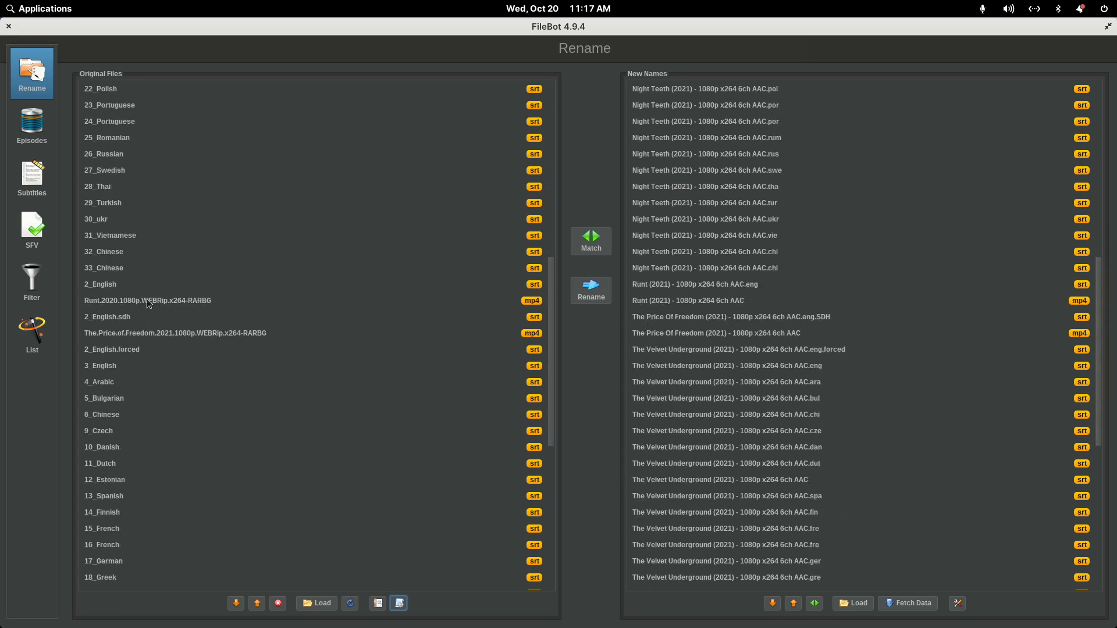
pyautogui.click(146, 299)
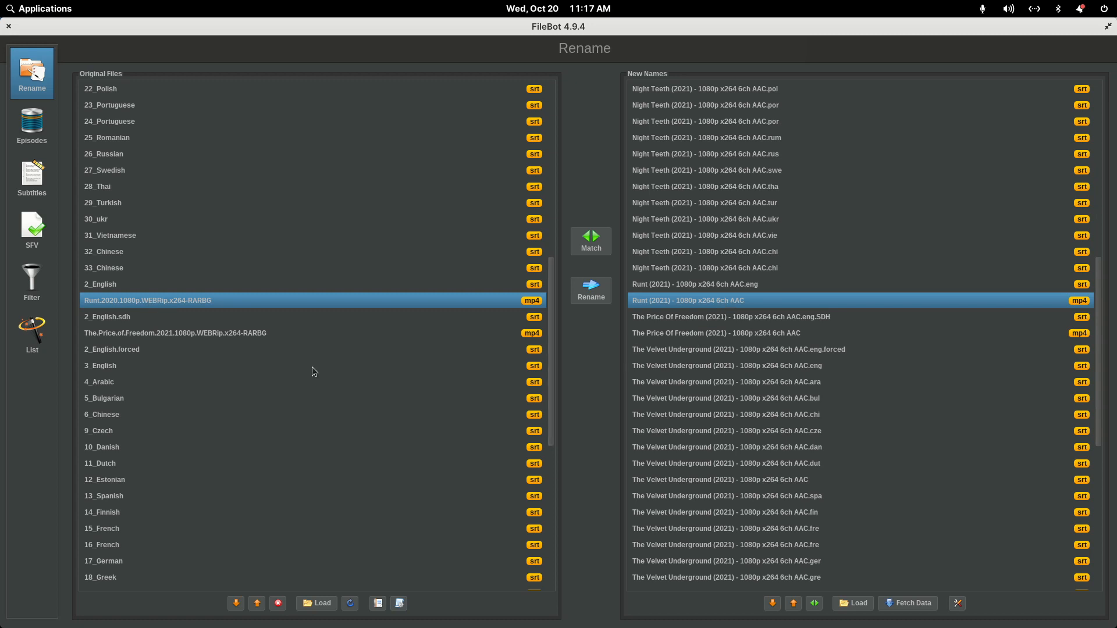
pyautogui.scroll(-8, 179, 403)
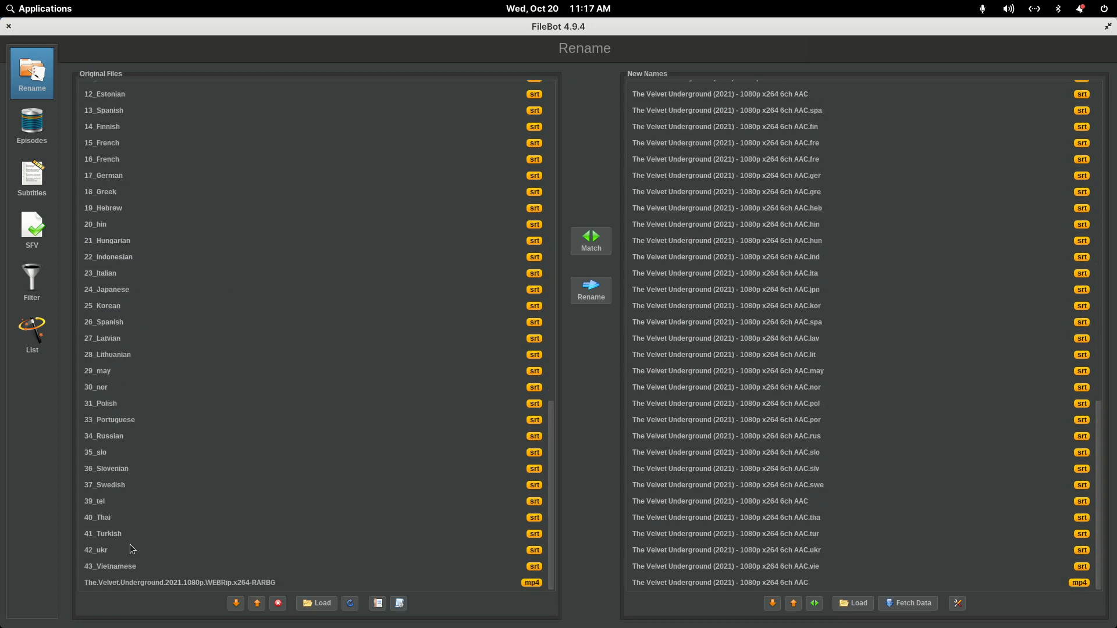
pyautogui.click(127, 584)
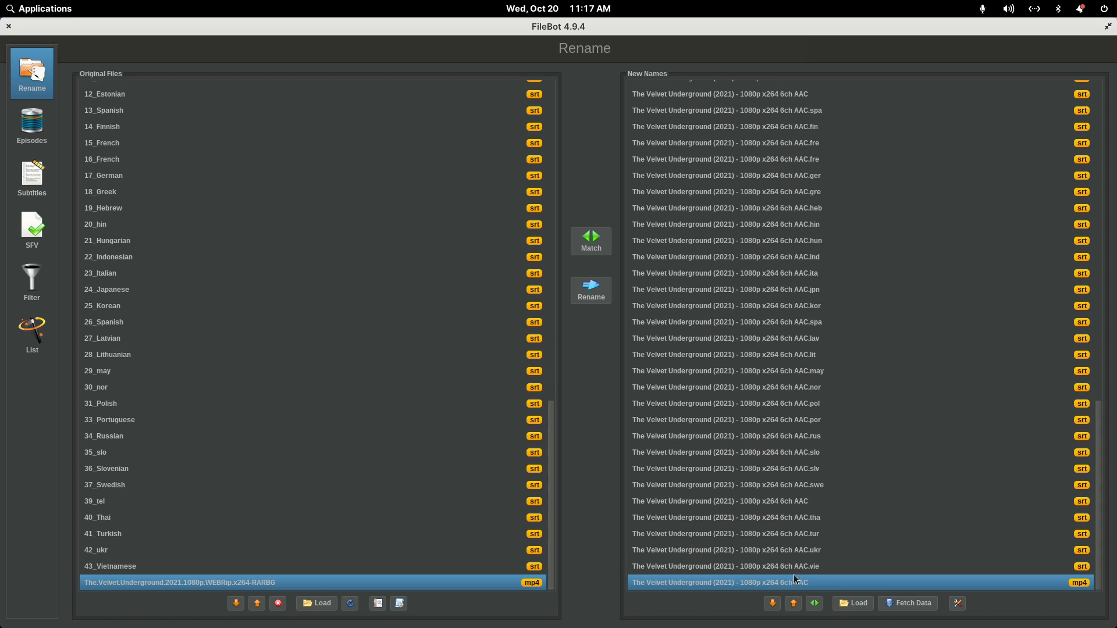
pyautogui.scroll(12, 791, 553)
pyautogui.scroll(5, 786, 486)
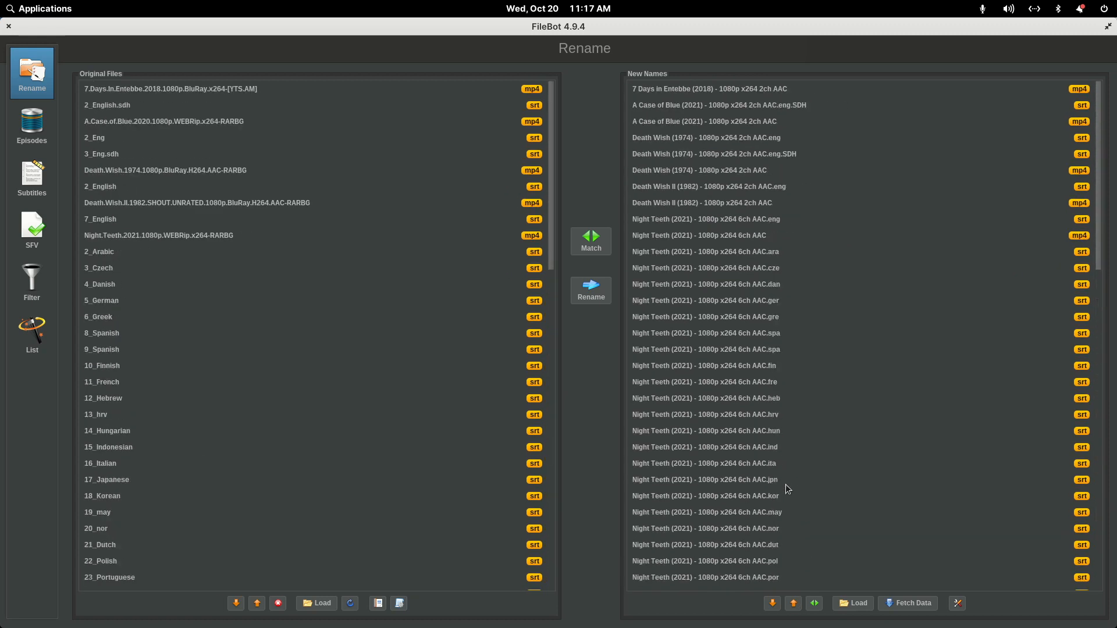
pyautogui.scroll(-4, 785, 484)
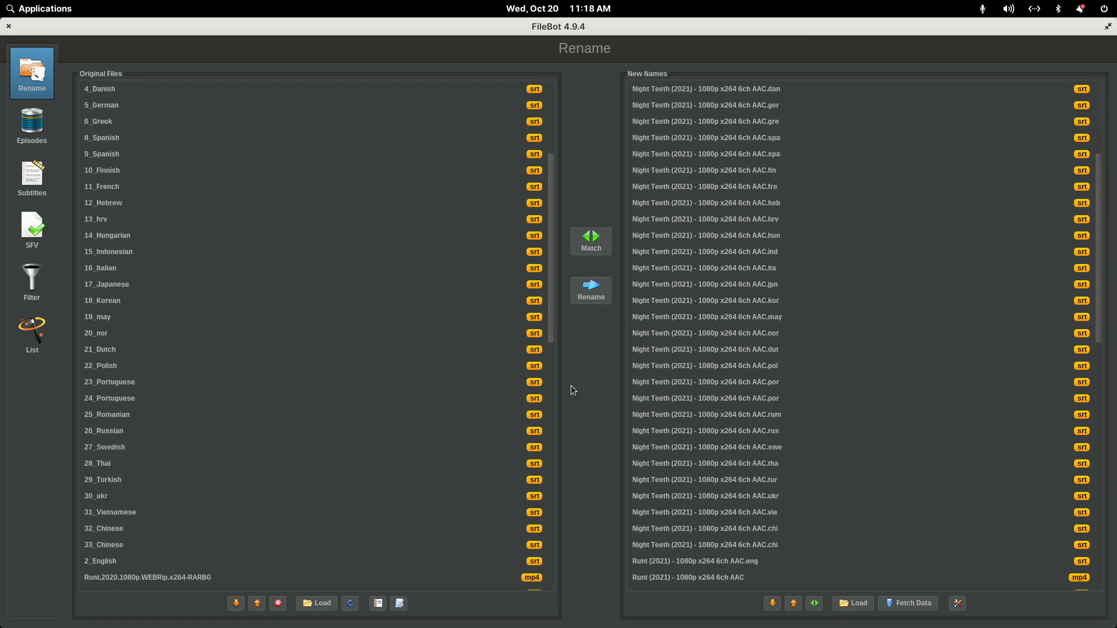
# - Apply the Movie (Current) TMDB ID & Extra Info preset, matching the unidentified files to Runt (2021) and A Case of Blue (2021)
pyautogui.click(399, 604)
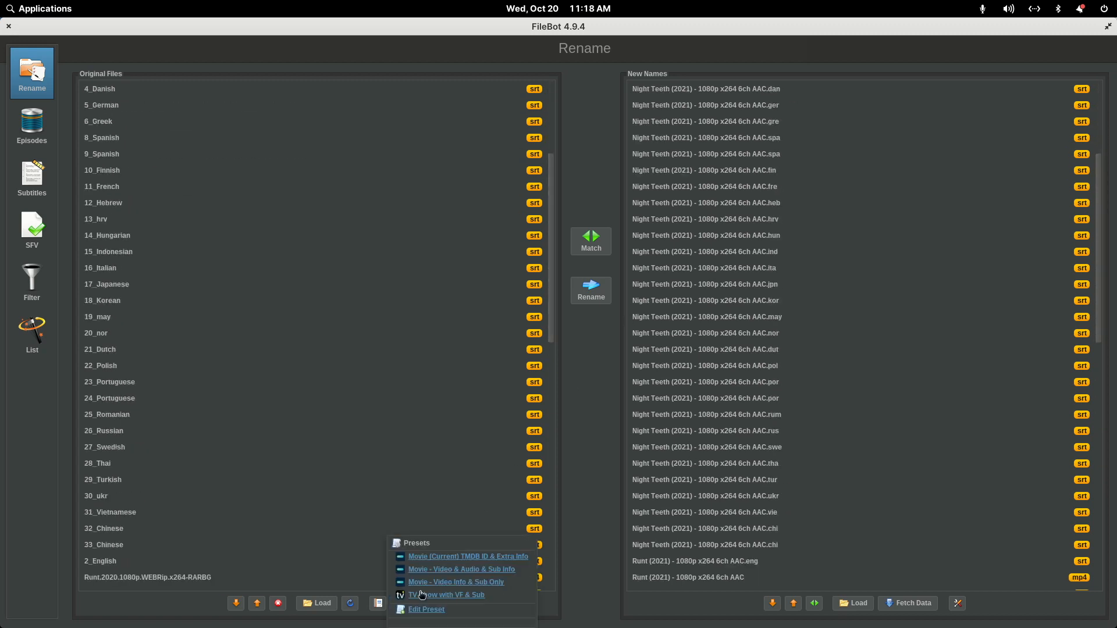
pyautogui.click(443, 559)
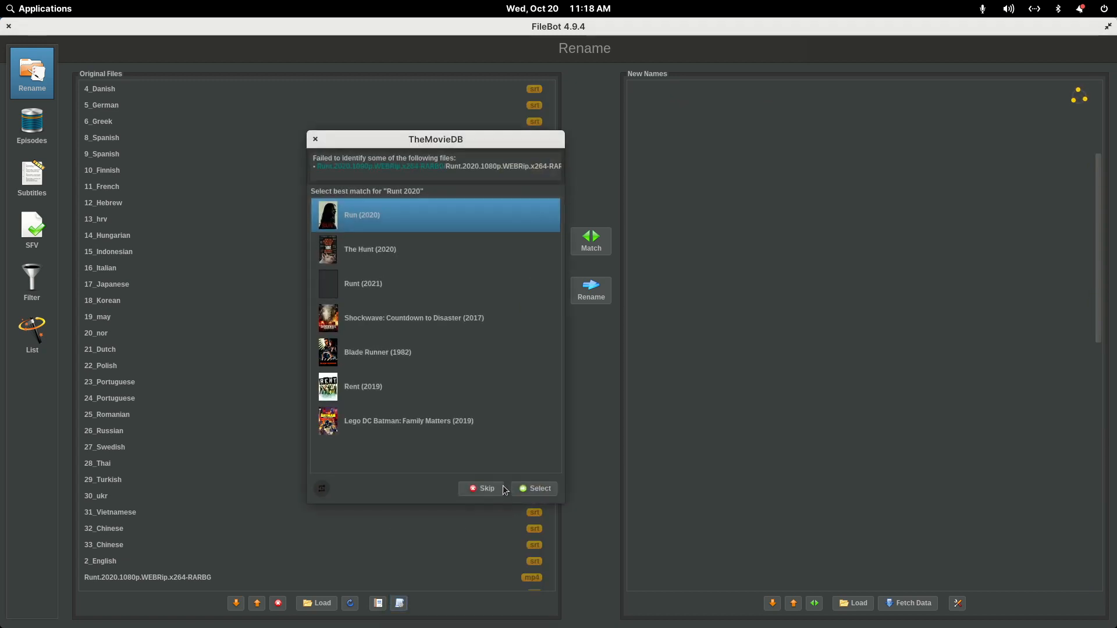
pyautogui.click(365, 290)
pyautogui.click(535, 490)
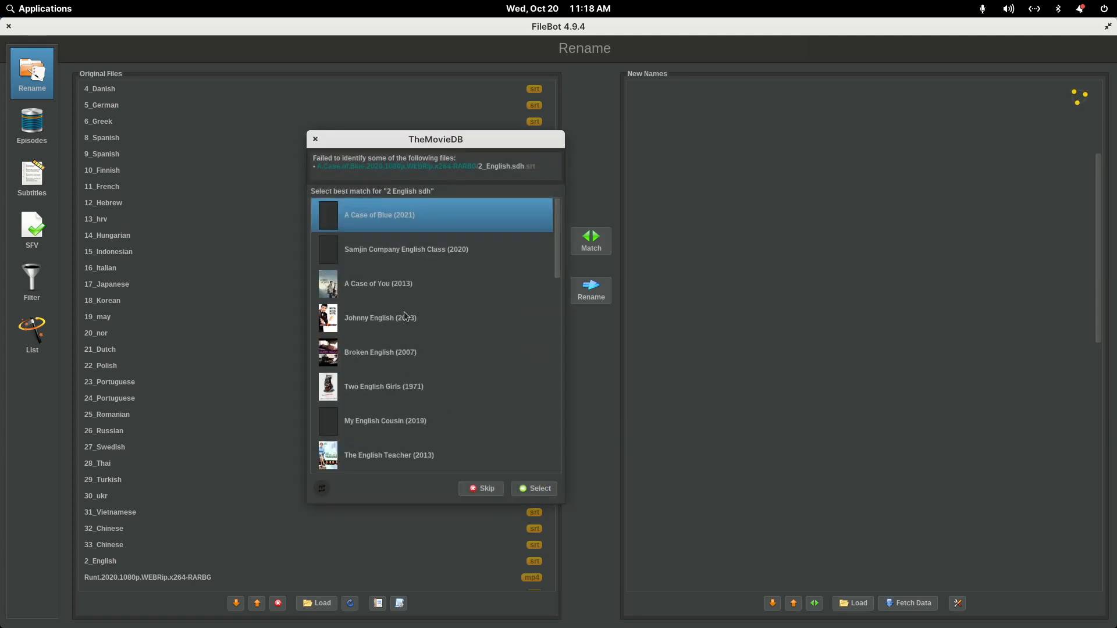
pyautogui.click(539, 489)
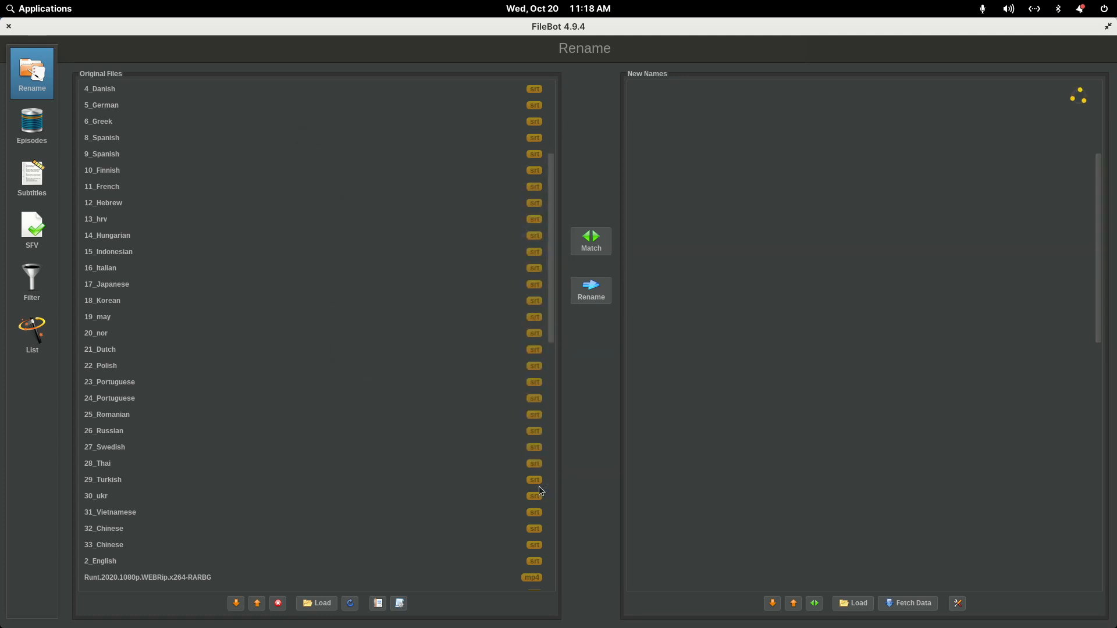
pyautogui.click(535, 489)
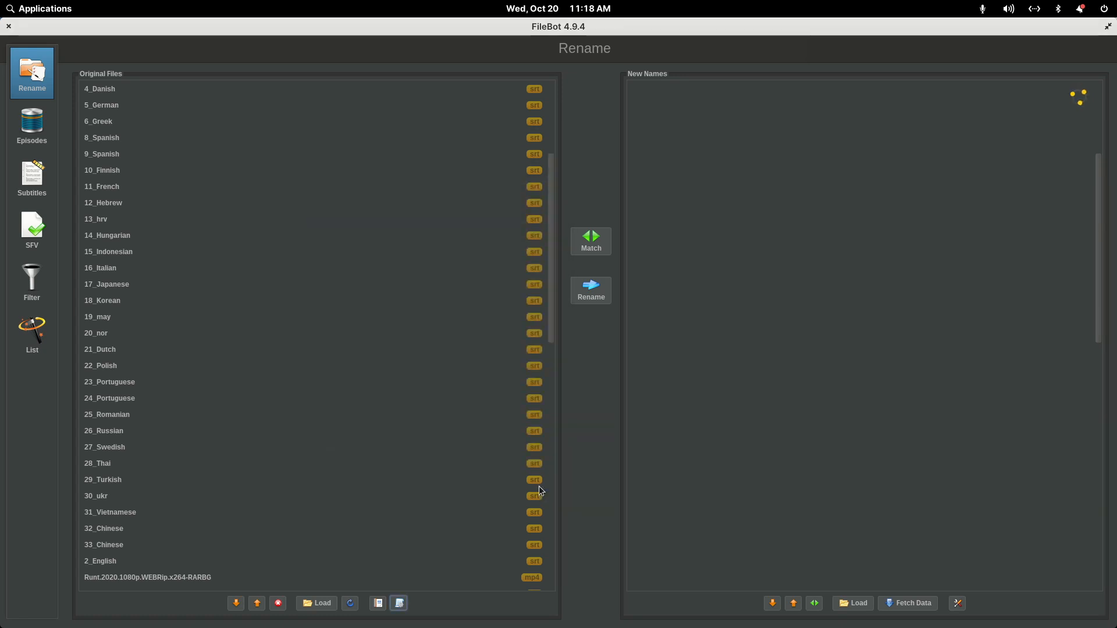
pyautogui.click(348, 285)
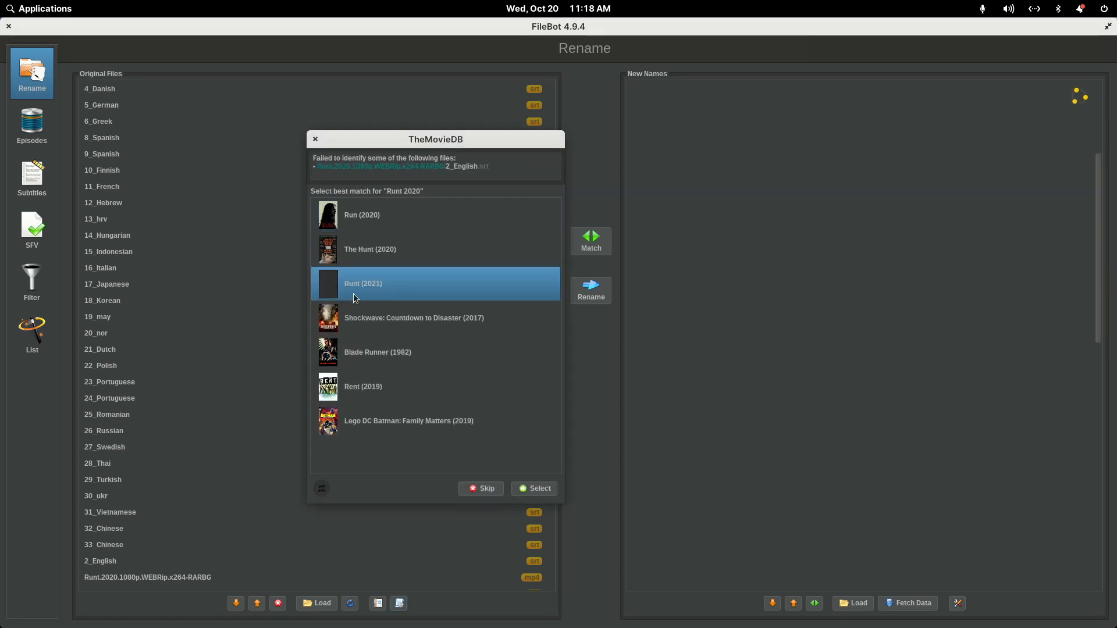
pyautogui.click(536, 490)
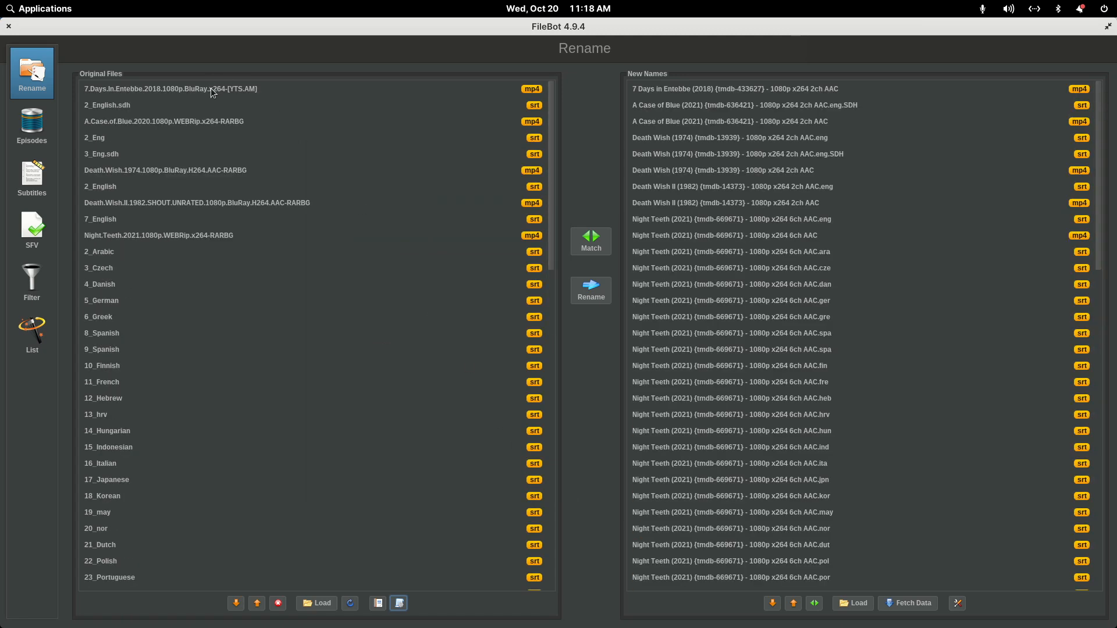
# - Compare the TMDB ID format in the new names of 7 Days in Entebbe and A Case of Blue with the Plex Support naming article
pyautogui.click(213, 93)
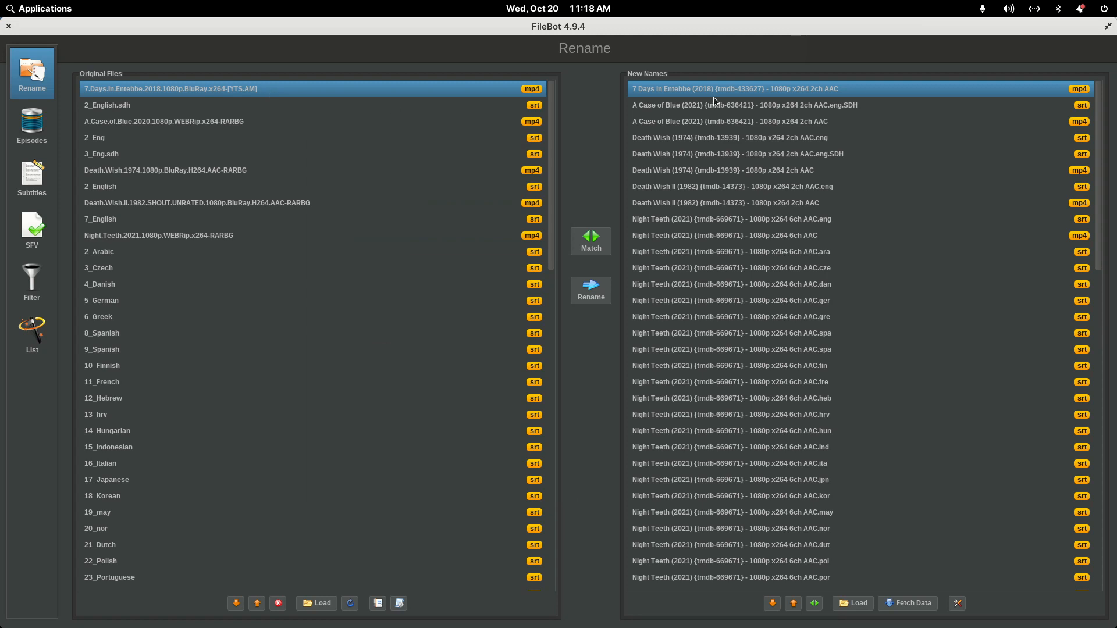
pyautogui.moveTo(795, 624)
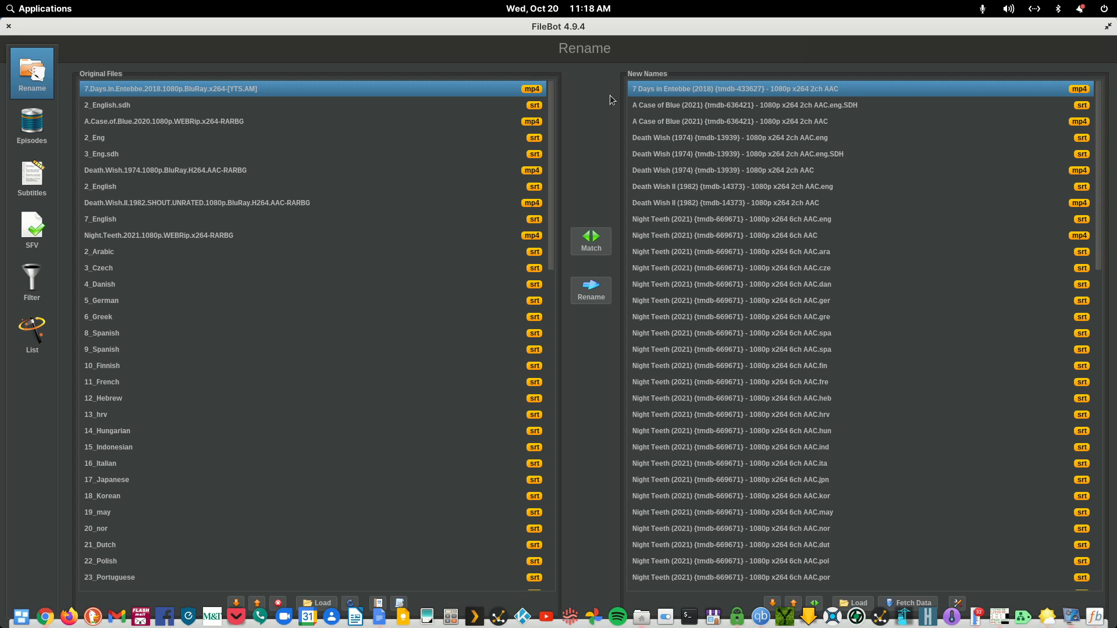
pyautogui.doubleClick(490, 27)
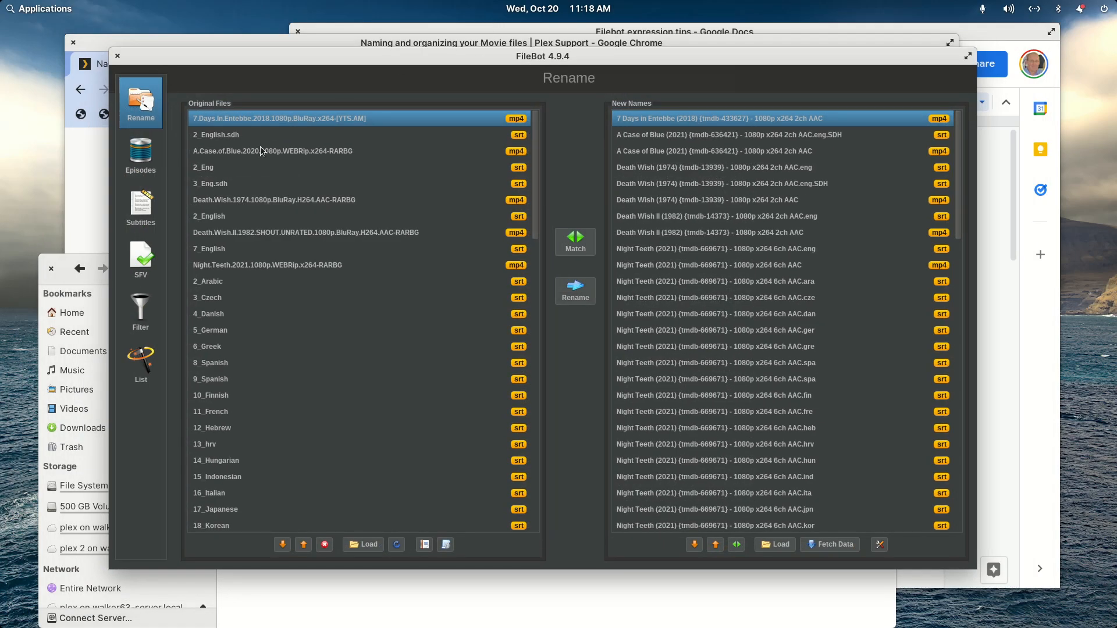
pyautogui.click(185, 44)
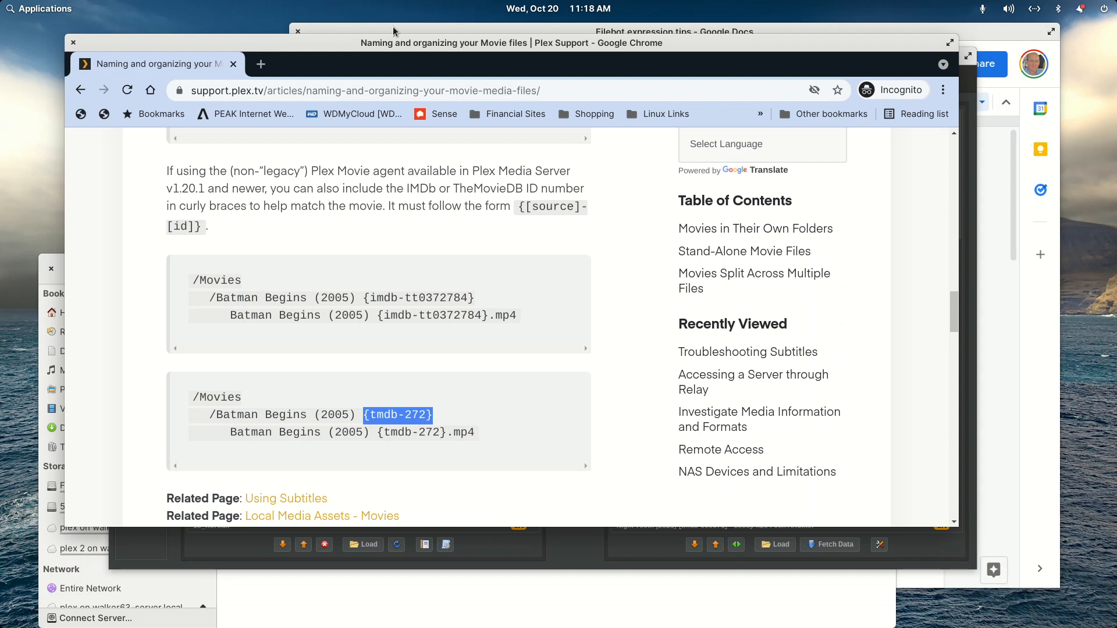
pyautogui.click(970, 124)
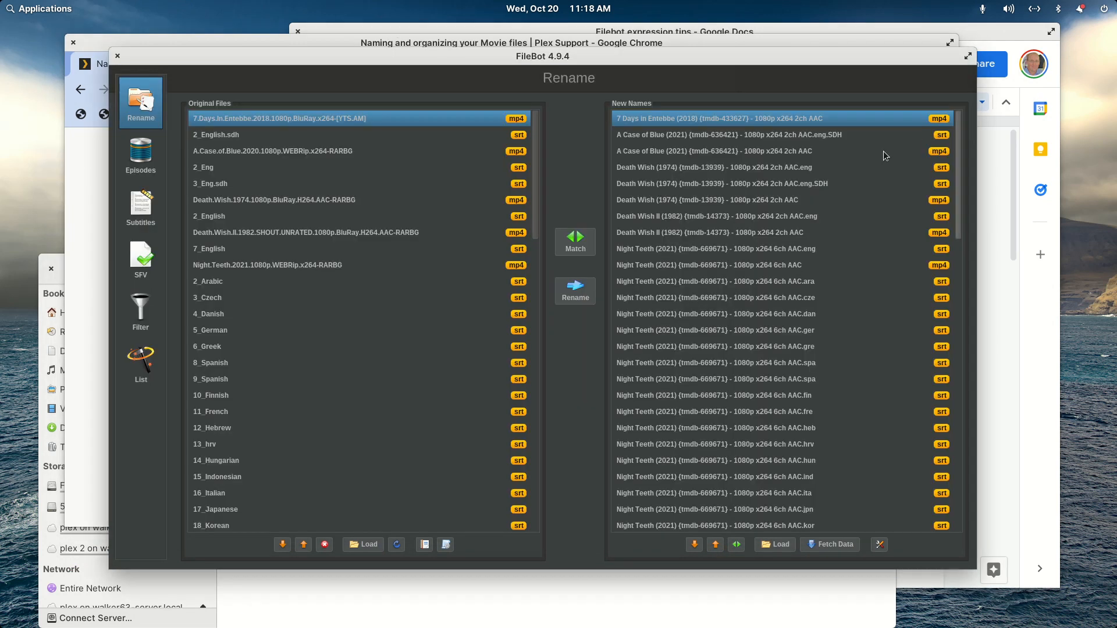
pyautogui.click(824, 136)
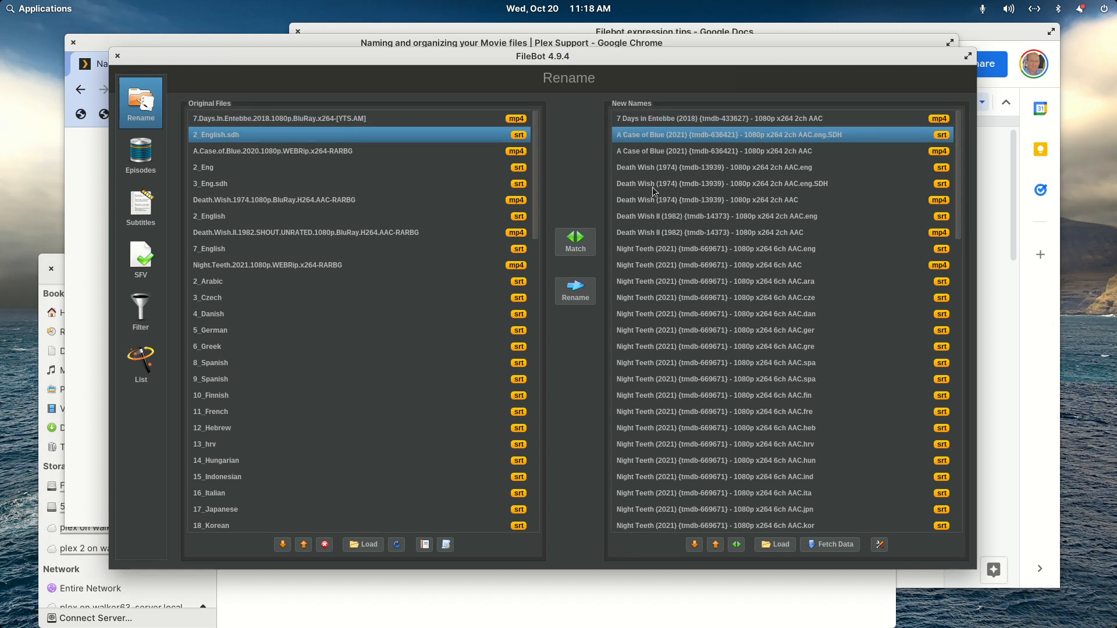
# - Rename the files with the new names, skipping the subtitles with conflicting destinations, and close FileBot
pyautogui.click(576, 291)
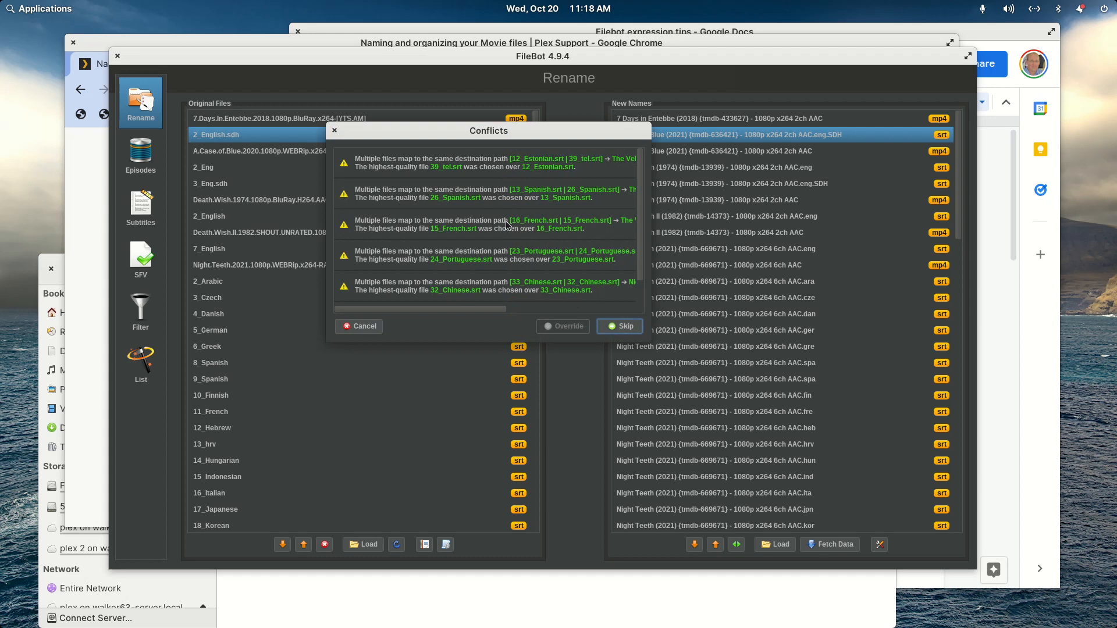
pyautogui.scroll(-1, 506, 225)
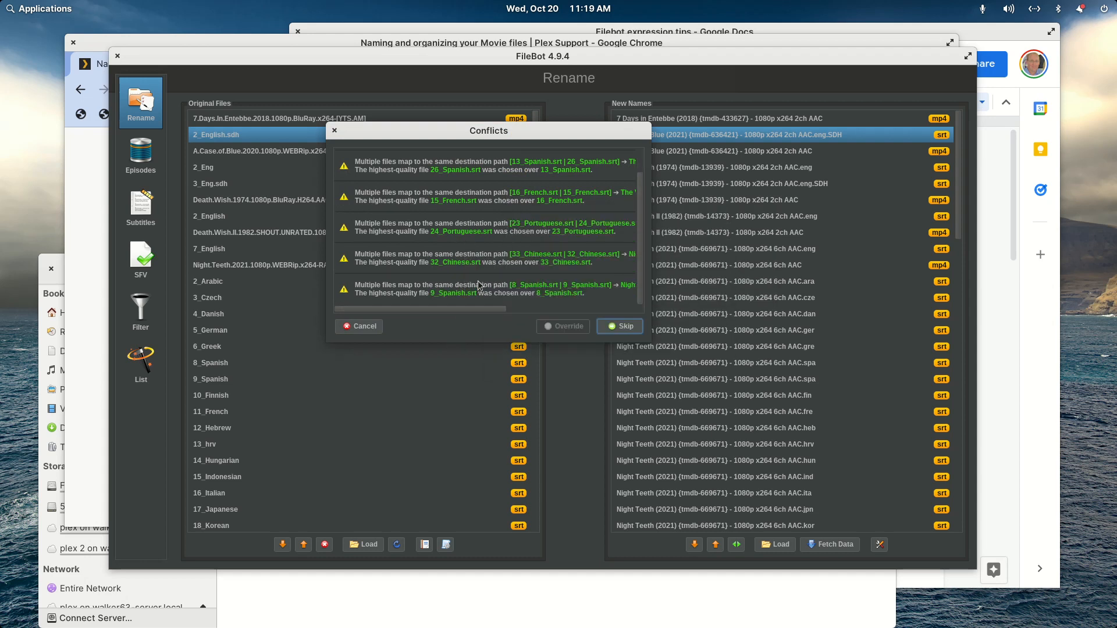
pyautogui.scroll(1, 480, 285)
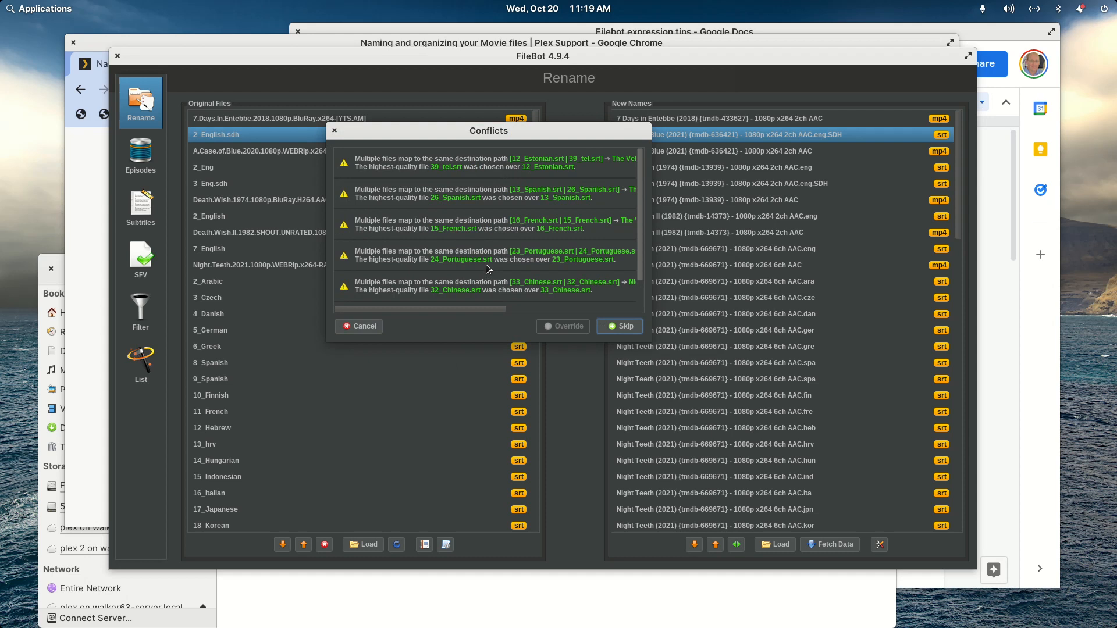
pyautogui.click(617, 327)
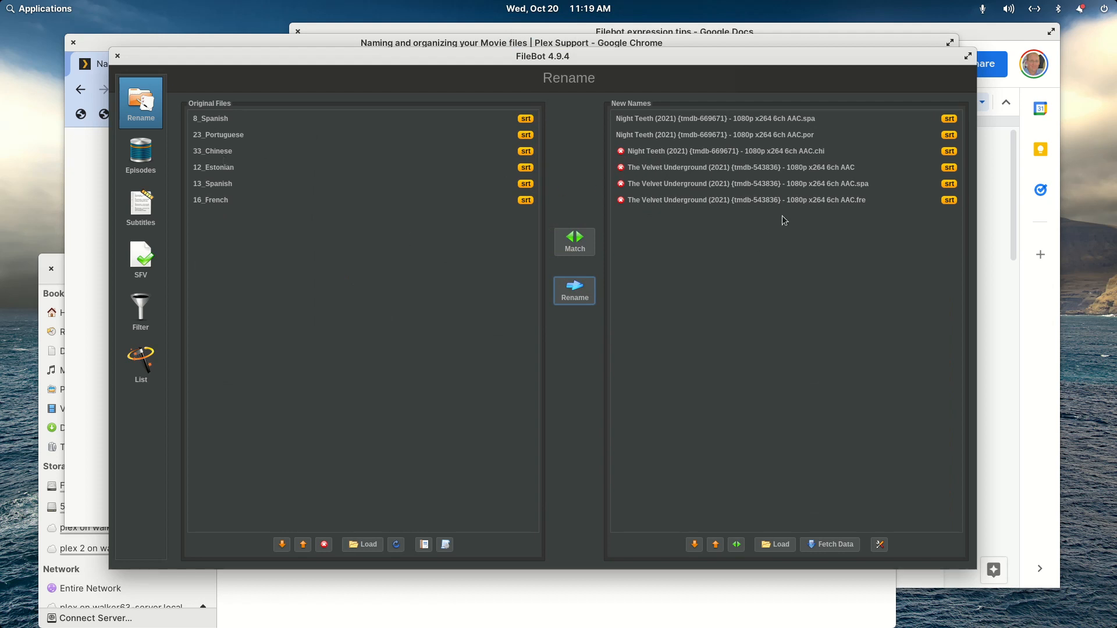
pyautogui.click(118, 57)
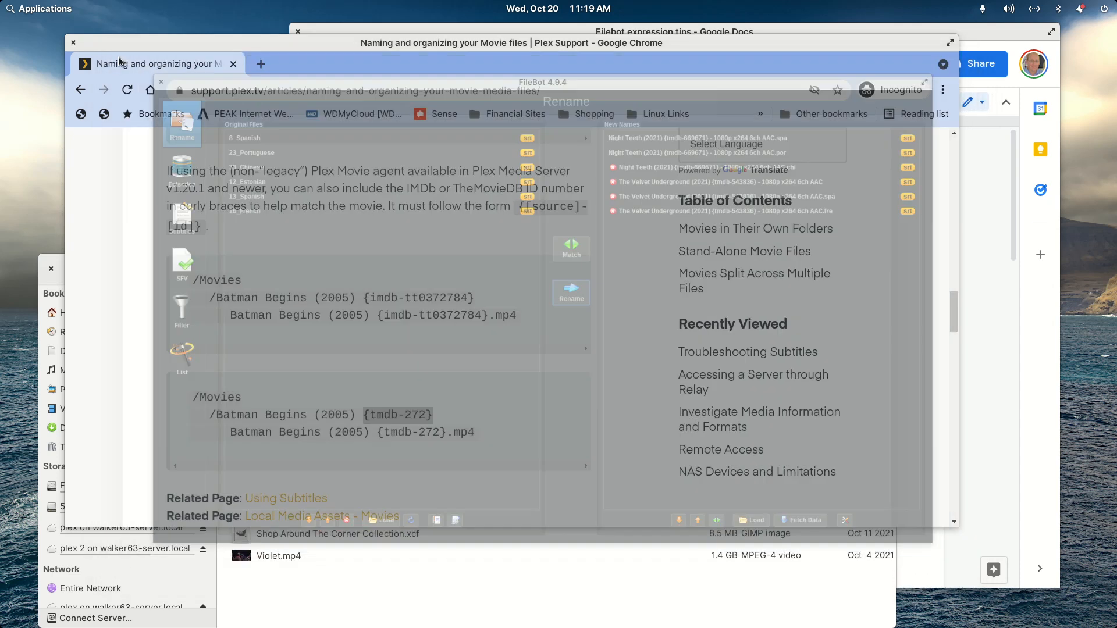
# - Switch to the file manager, check the renamed files in the A Case of Blue folder inside Movies, and return to Movies
pyautogui.click(278, 622)
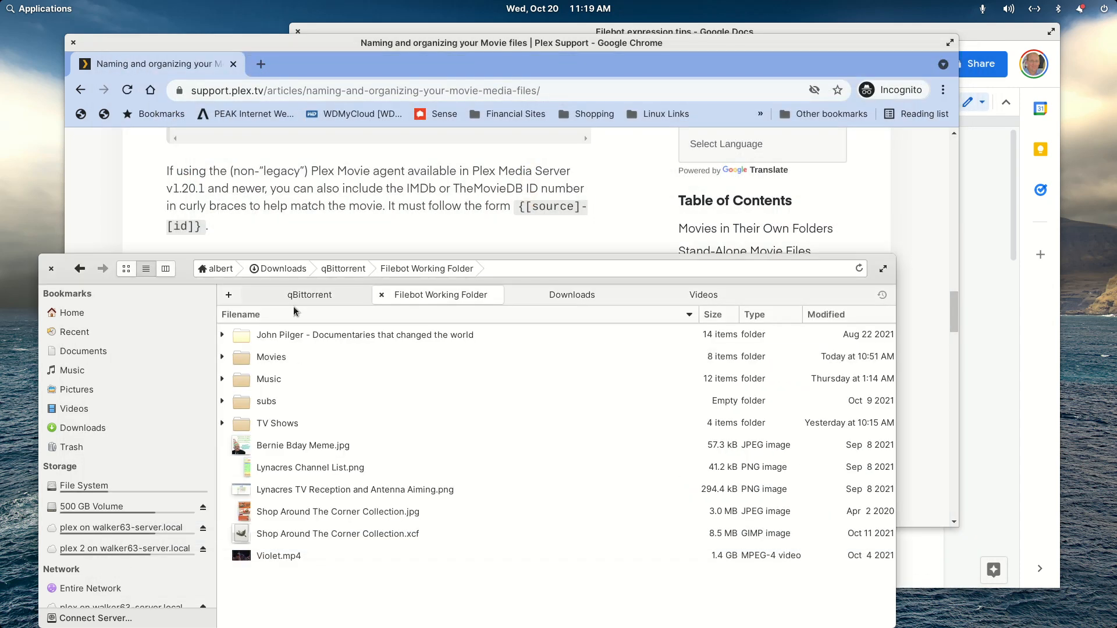
pyautogui.doubleClick(279, 361)
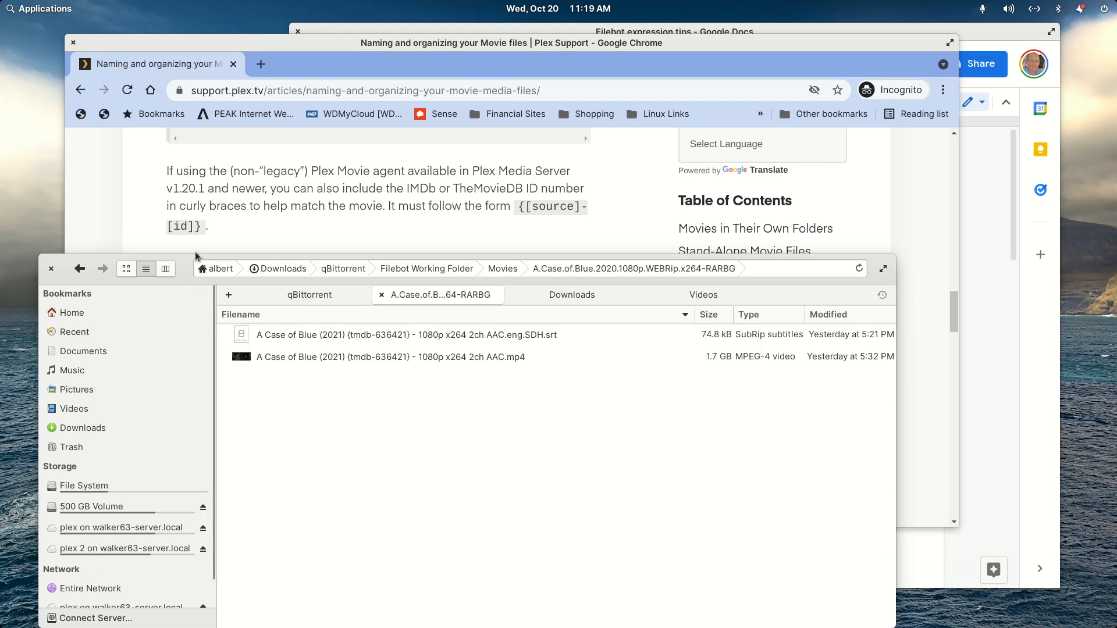
pyautogui.moveTo(183, 269); pyautogui.dragTo(209, 151)
pyautogui.click(113, 153)
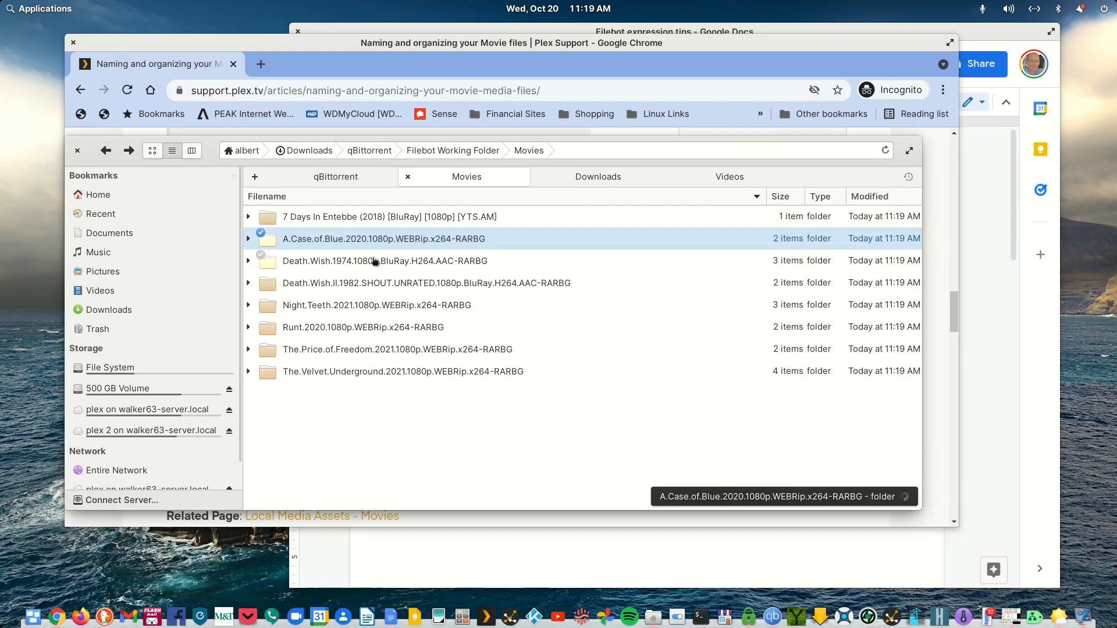
# - Maximize the file manager and check the renamed files in the 7 Days in Entebbe, A Case of Blue and Death Wish (1974) folders
pyautogui.doubleClick(410, 140)
pyautogui.doubleClick(282, 99)
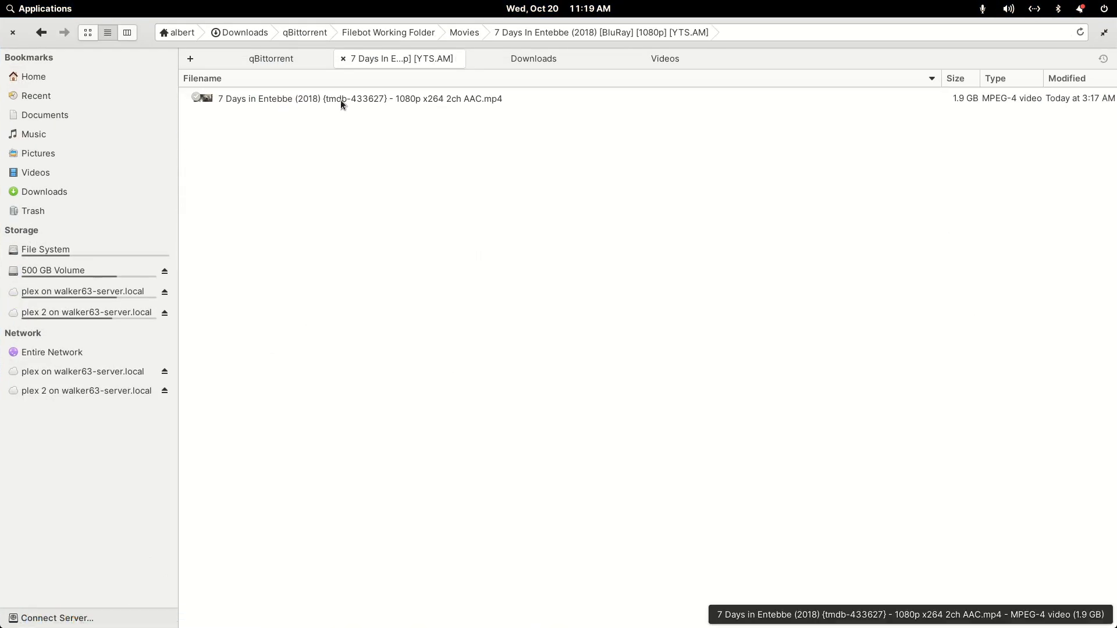
pyautogui.click(41, 32)
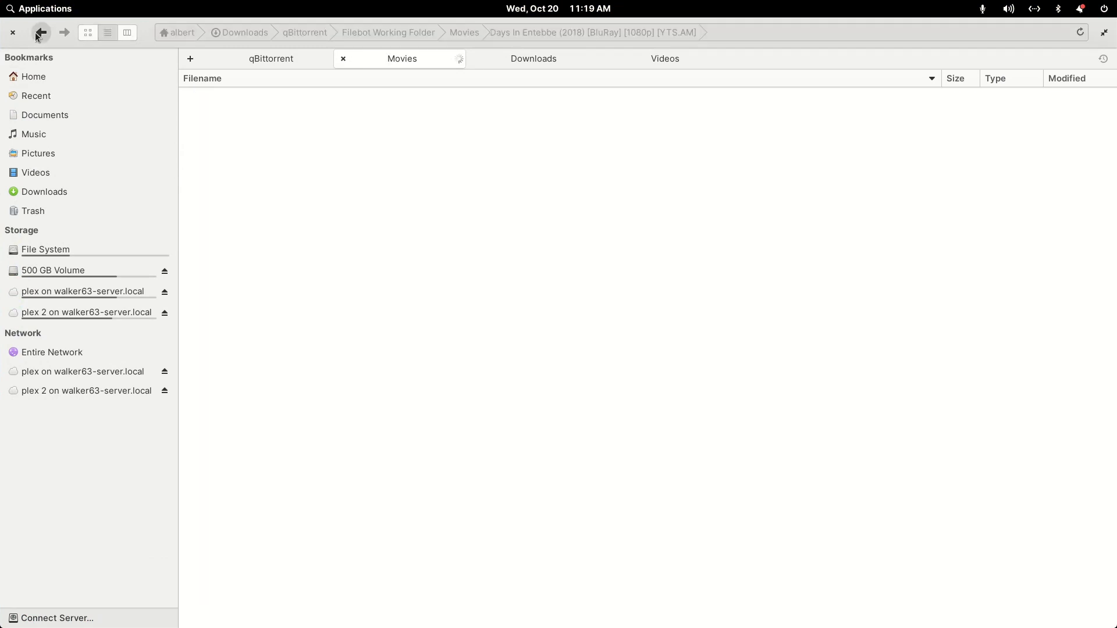
pyautogui.doubleClick(238, 125)
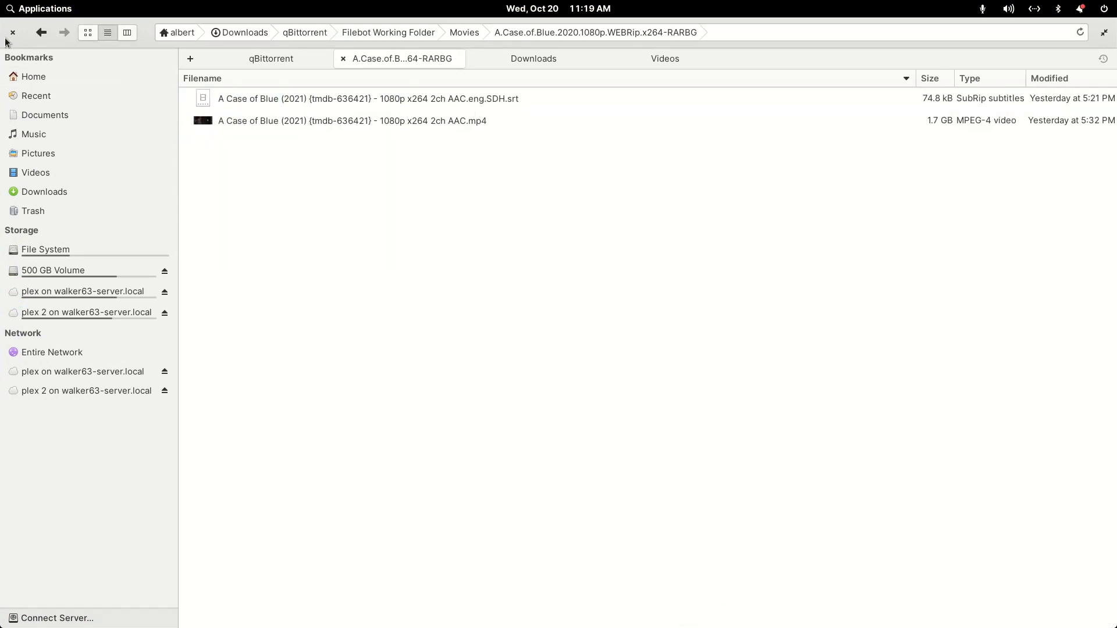
pyautogui.click(41, 32)
pyautogui.doubleClick(277, 143)
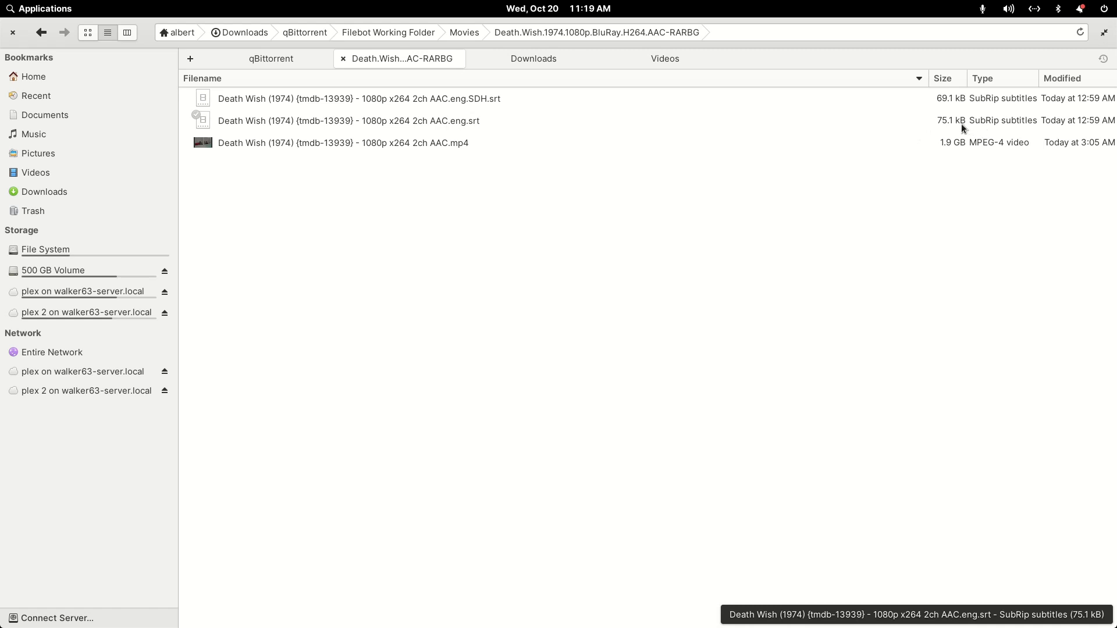
# - Try to rename the Death Wish (1974) SDH subtitle by removing SDH so its name ends in .eng.srt
pyautogui.rightClick(466, 99)
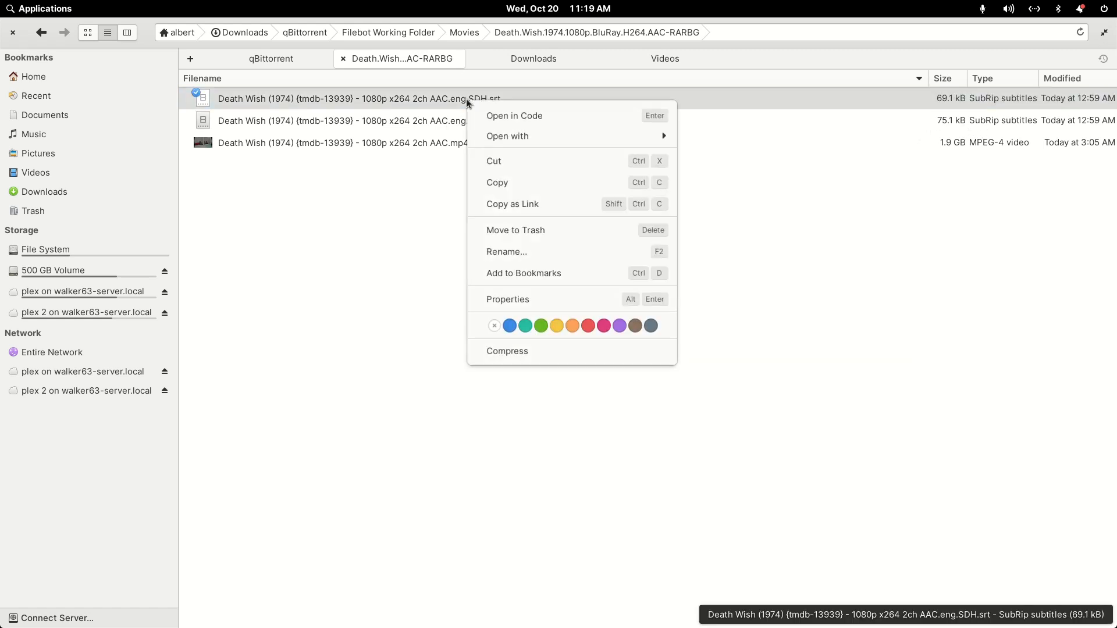
pyautogui.click(499, 249)
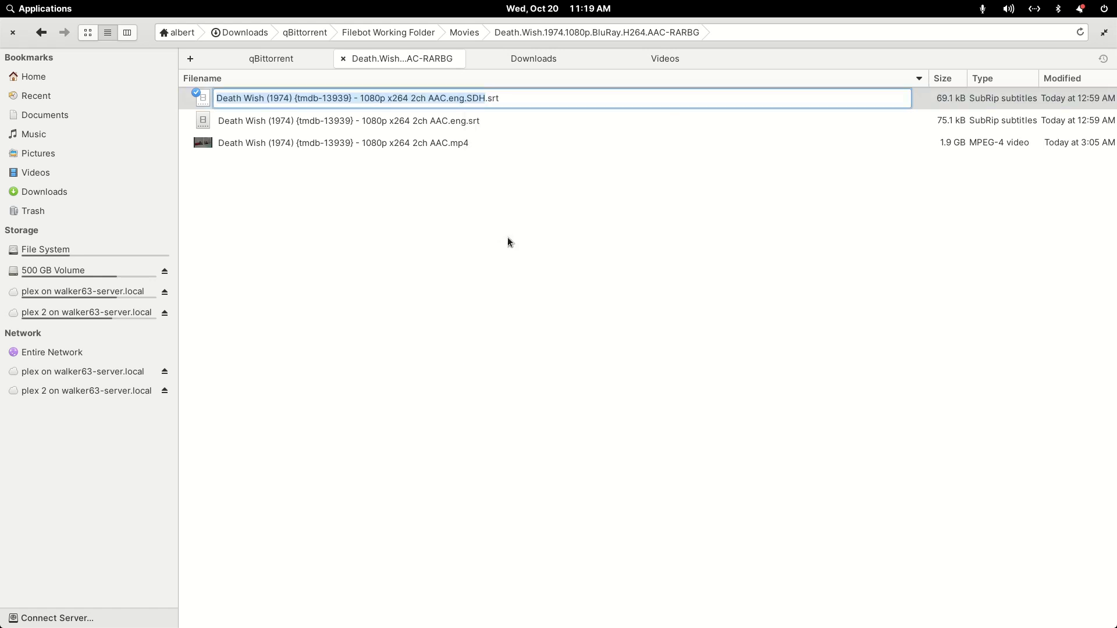
pyautogui.press('Right')
pyautogui.hotkey('shift', 'Left')
pyautogui.hotkey('shift', 'Left')
pyautogui.hotkey('shift', 'Left')
pyautogui.press('BackSpace')
pyautogui.press('BackSpace')
pyautogui.press('Return')
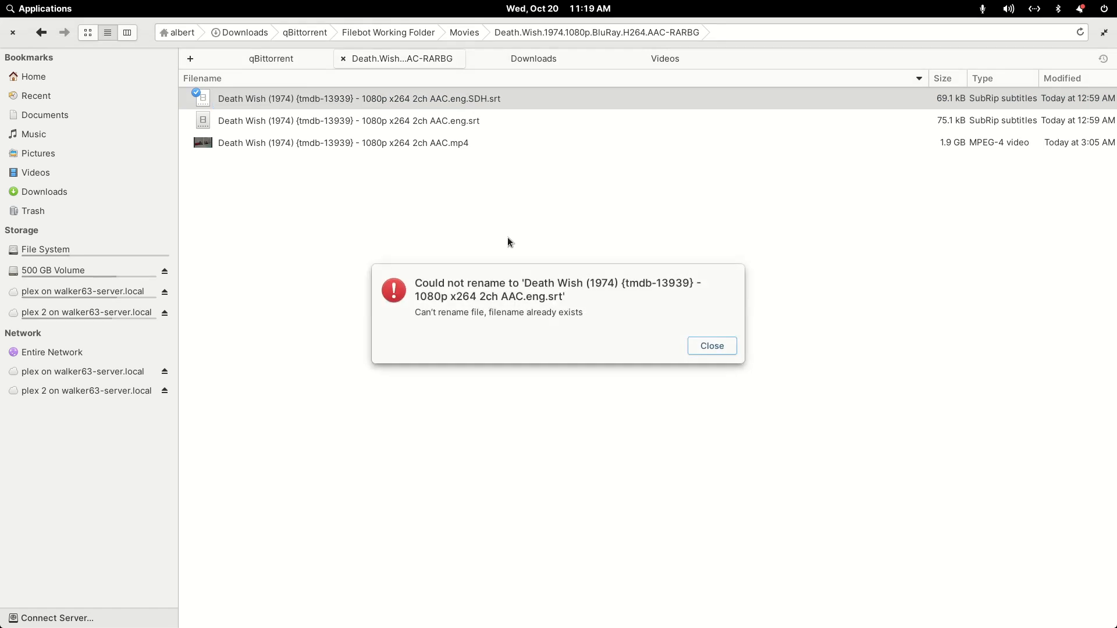
pyautogui.press('Return')
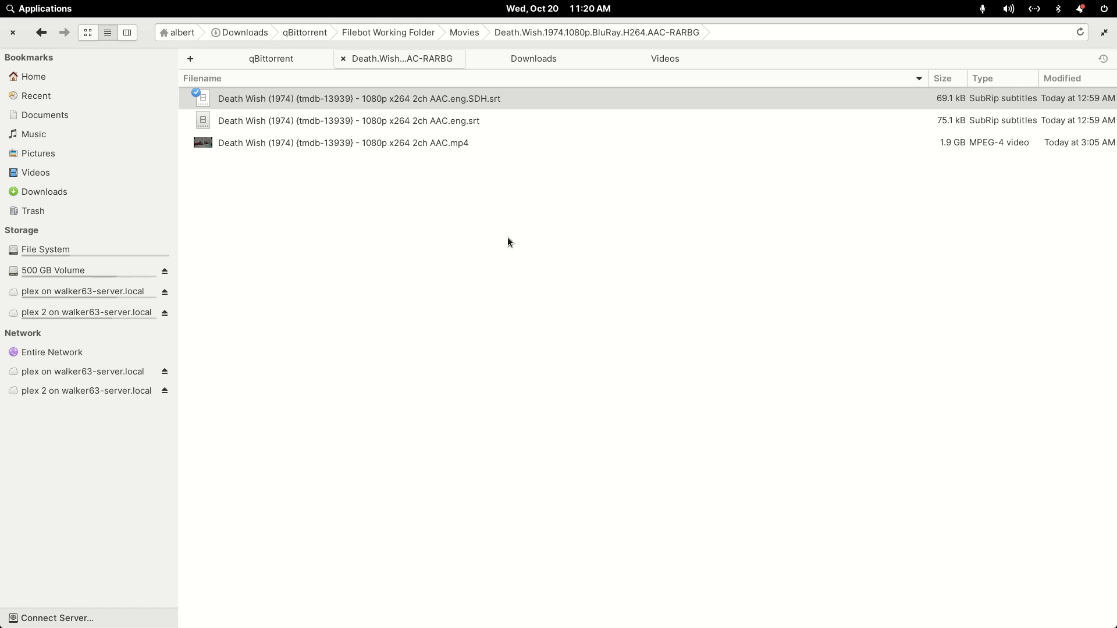
# - Rename the Death Wish (1974) SDH subtitle, replacing SDH with 1 so its name ends in .eng.1.srt
pyautogui.rightClick(441, 97)
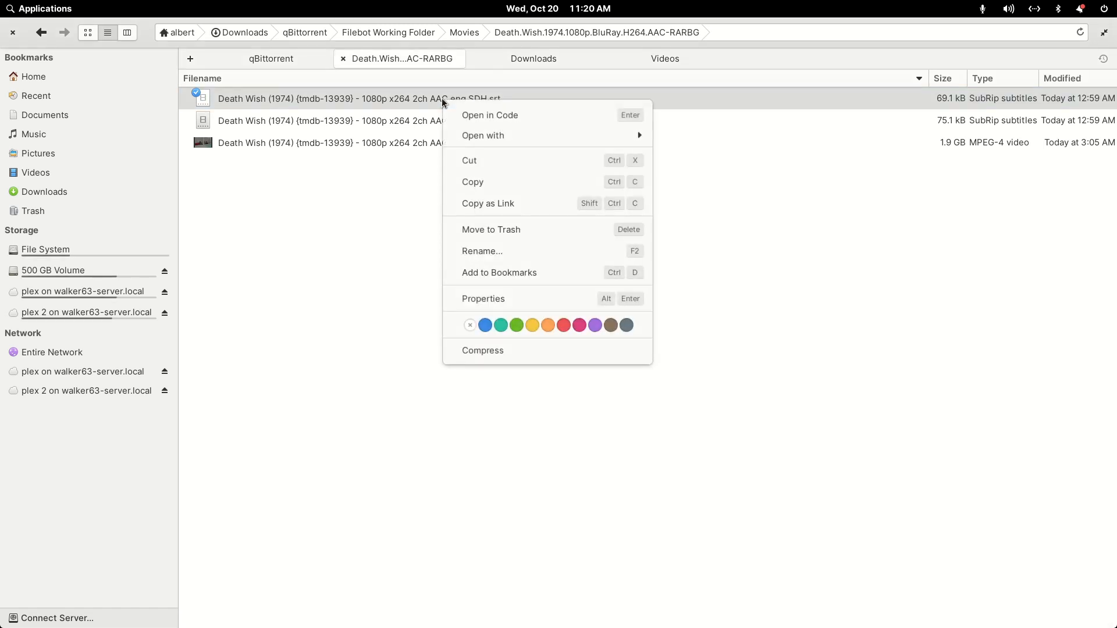
pyautogui.click(494, 249)
pyautogui.hotkey('shift', 'Left')
pyautogui.hotkey('shift', 'Left')
pyautogui.hotkey('shift', 'Left')
pyautogui.press('Right')
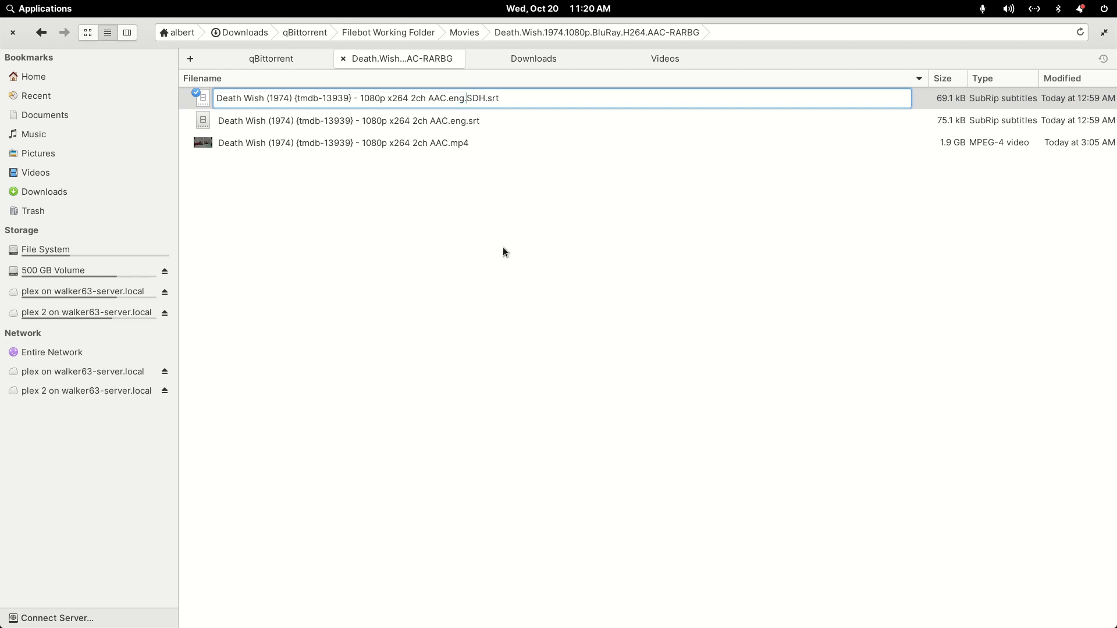
pyautogui.hotkey('shift', 'Right')
pyautogui.hotkey('shift', 'Right')
pyautogui.hotkey('shift', 'Right')
pyautogui.write('1')
pyautogui.press('Return')
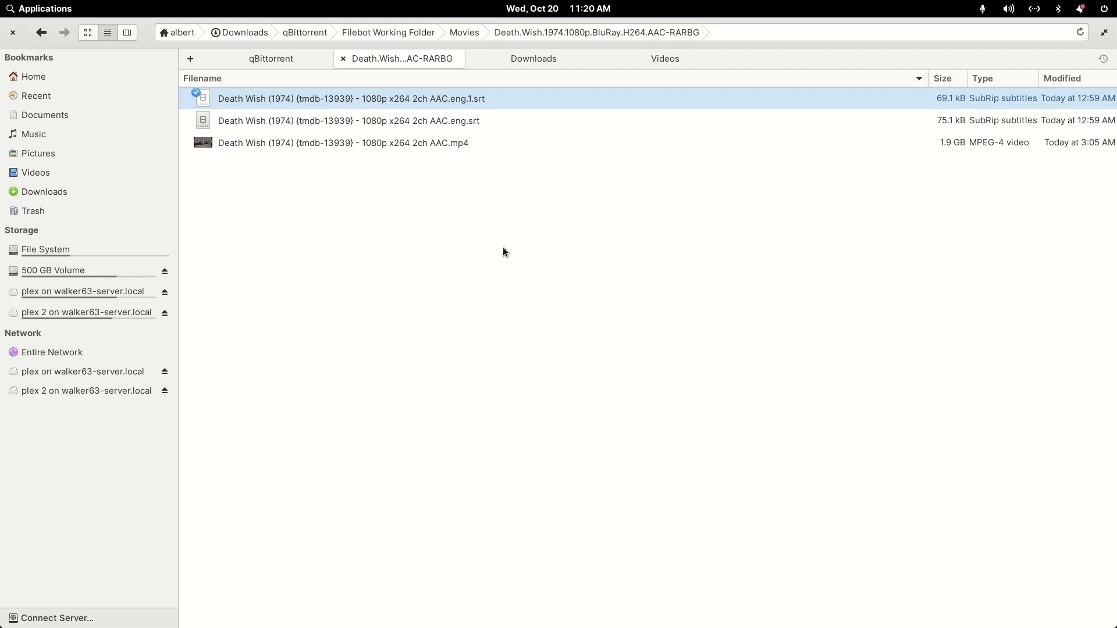
# - Add .SDH to the name of the Death Wish (1974) .eng.srt subtitle so it ends in .eng.SDH.srt
pyautogui.press('Down')
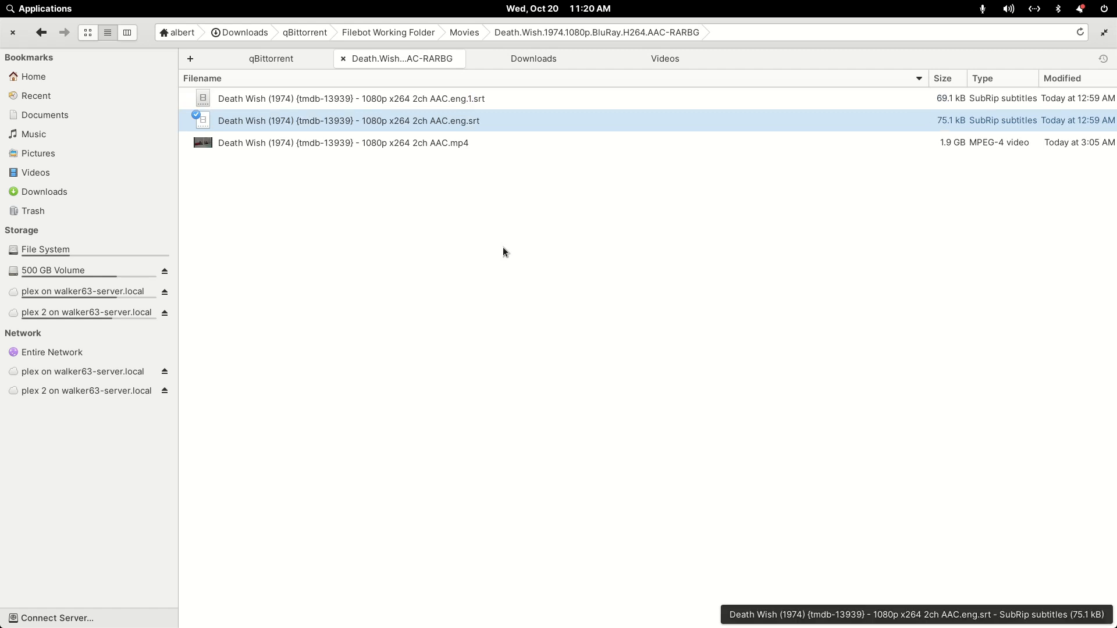
pyautogui.press('F2')
pyautogui.press('Right')
pyautogui.write('.SDH')
pyautogui.press('Return')
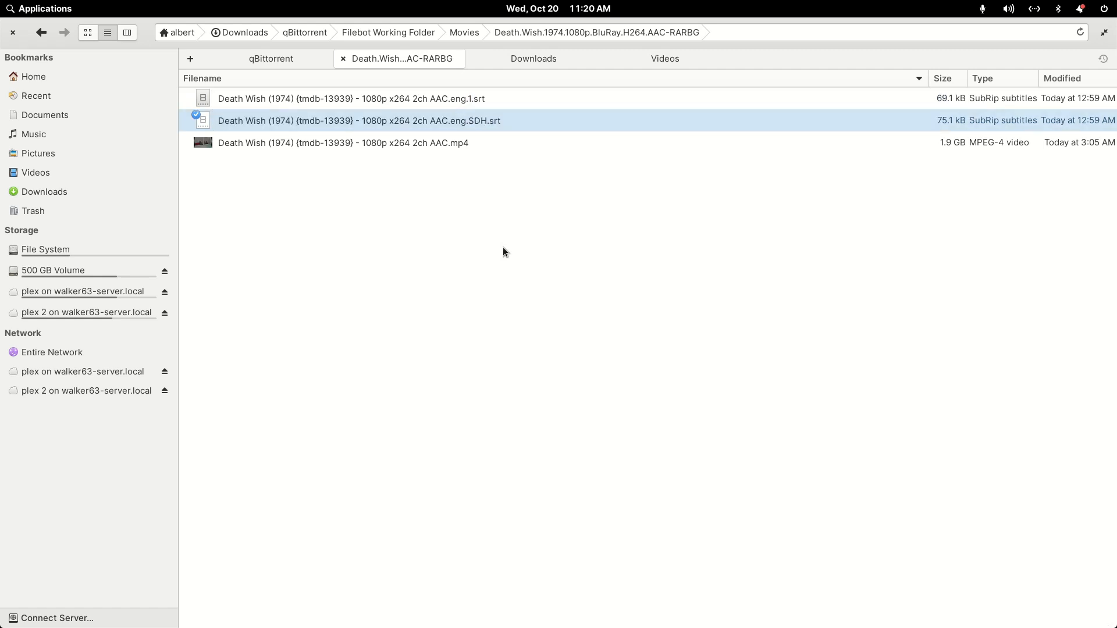
# - Remove .1 from the name of the Death Wish (1974) .eng.1.srt subtitle so it ends in .eng.srt
pyautogui.press('Up')
pyautogui.press('F2')
pyautogui.press('Right')
pyautogui.press('BackSpace')
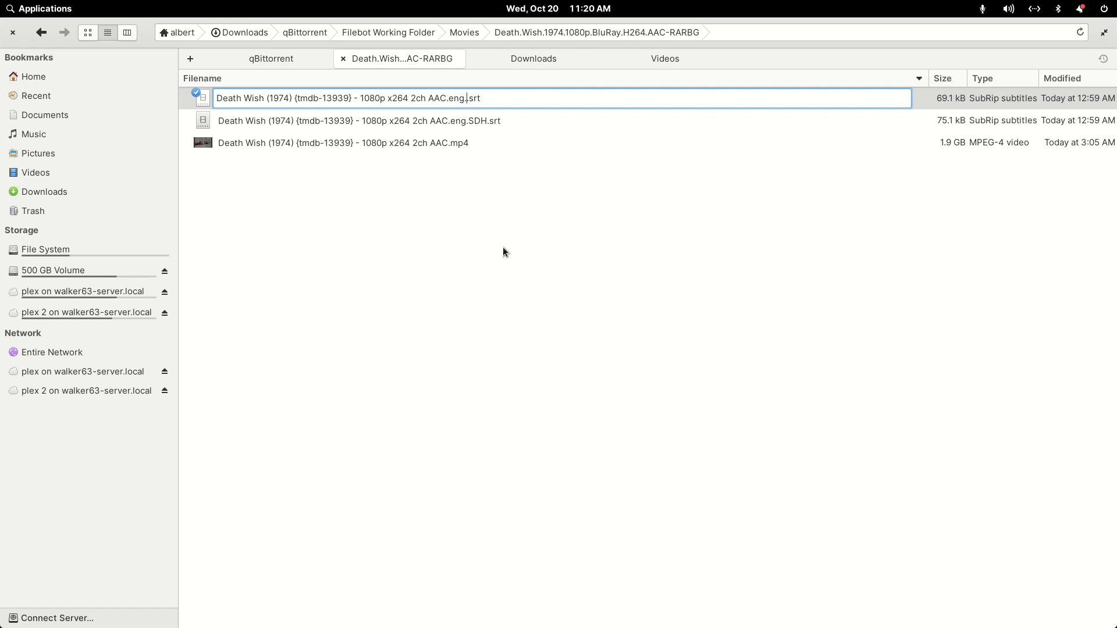
pyautogui.press('BackSpace')
pyautogui.press('Return')
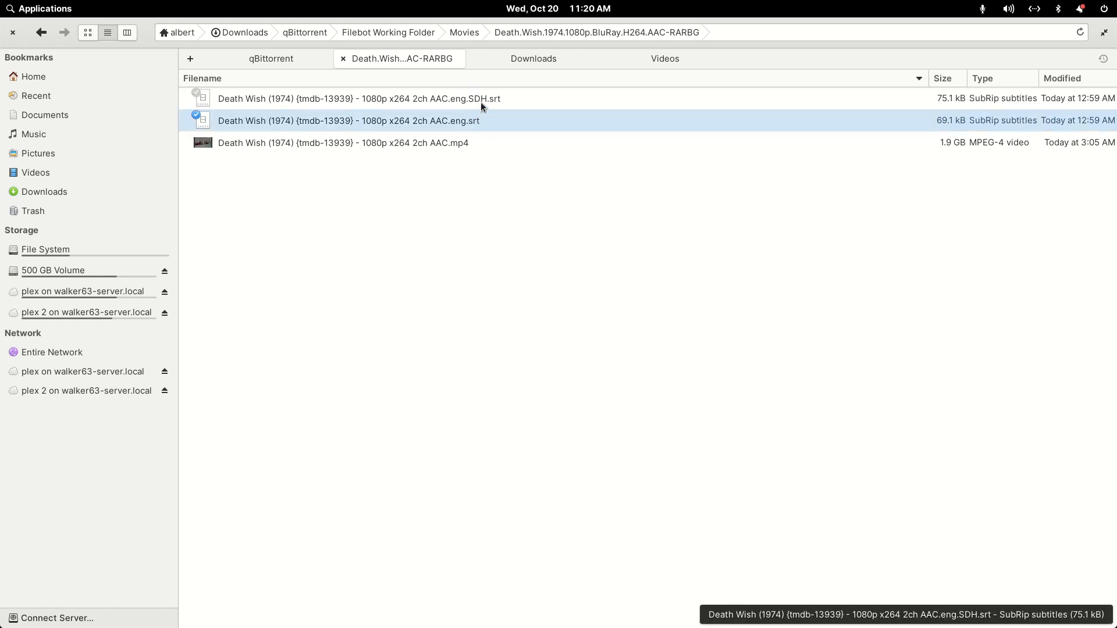
# - Open the Death Wish II folder within Movies and insert [UNRATED] before 1080p in the name of the MP4 video
pyautogui.click(41, 32)
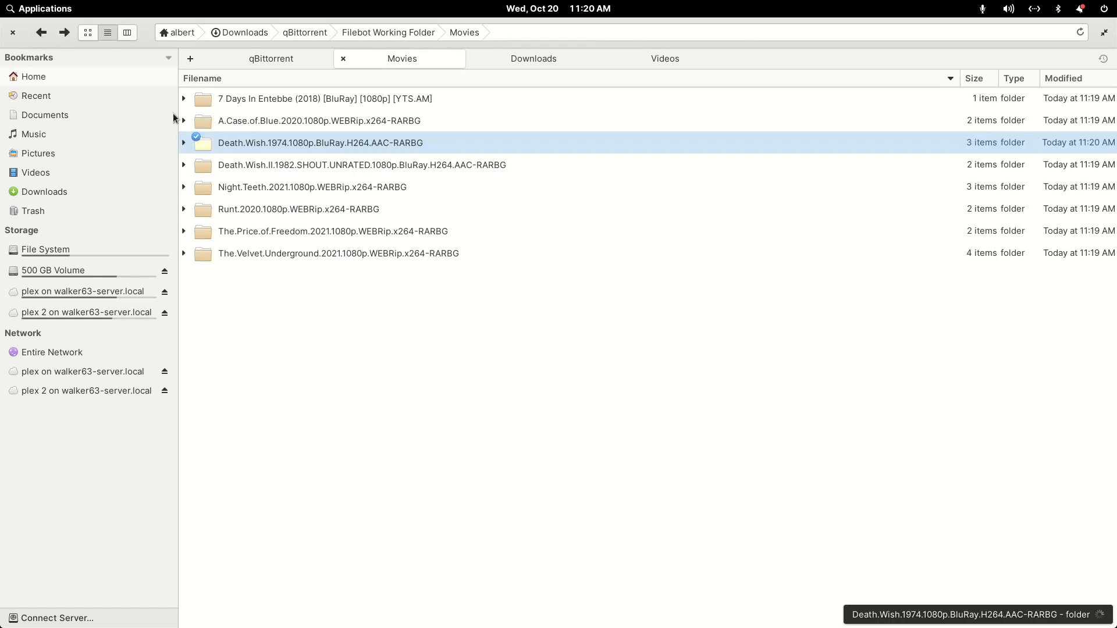
pyautogui.doubleClick(279, 165)
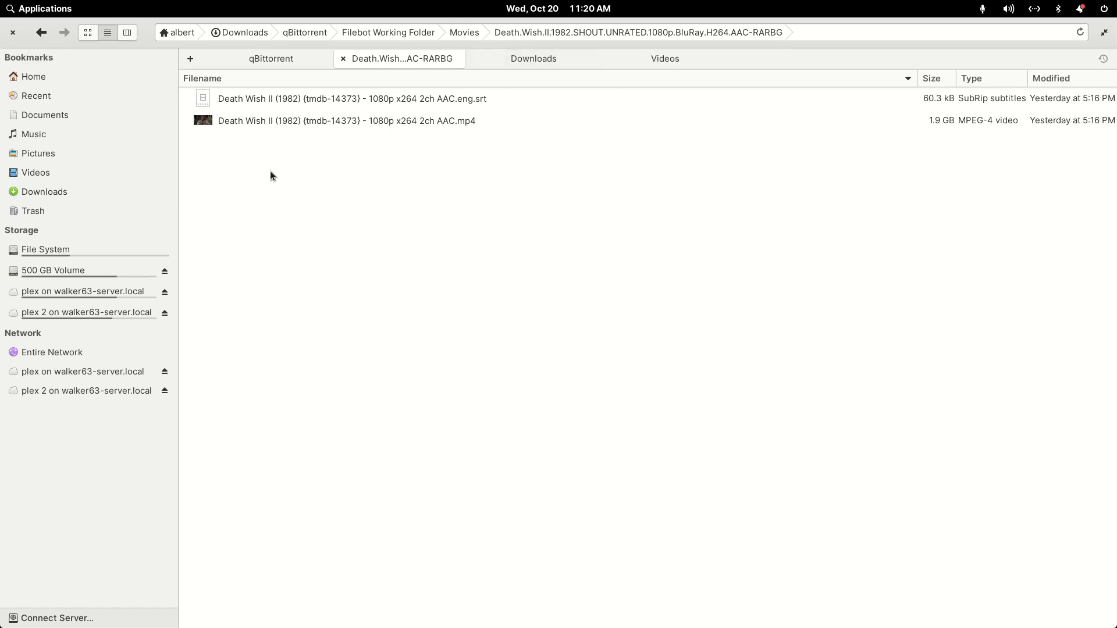
pyautogui.rightClick(298, 123)
pyautogui.click(409, 275)
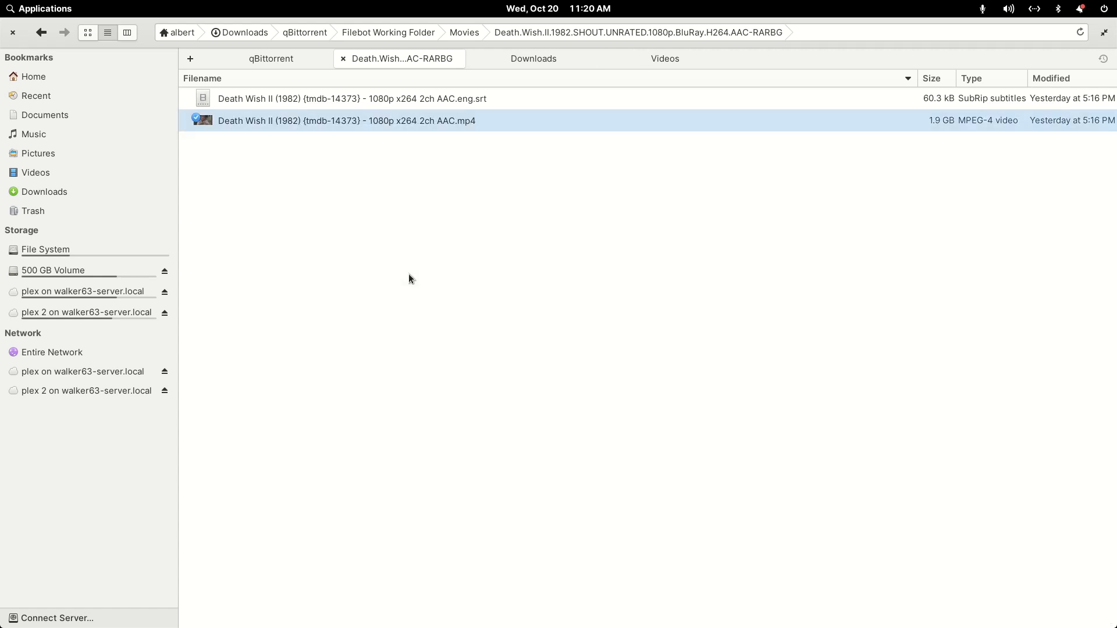
pyautogui.press('Right')
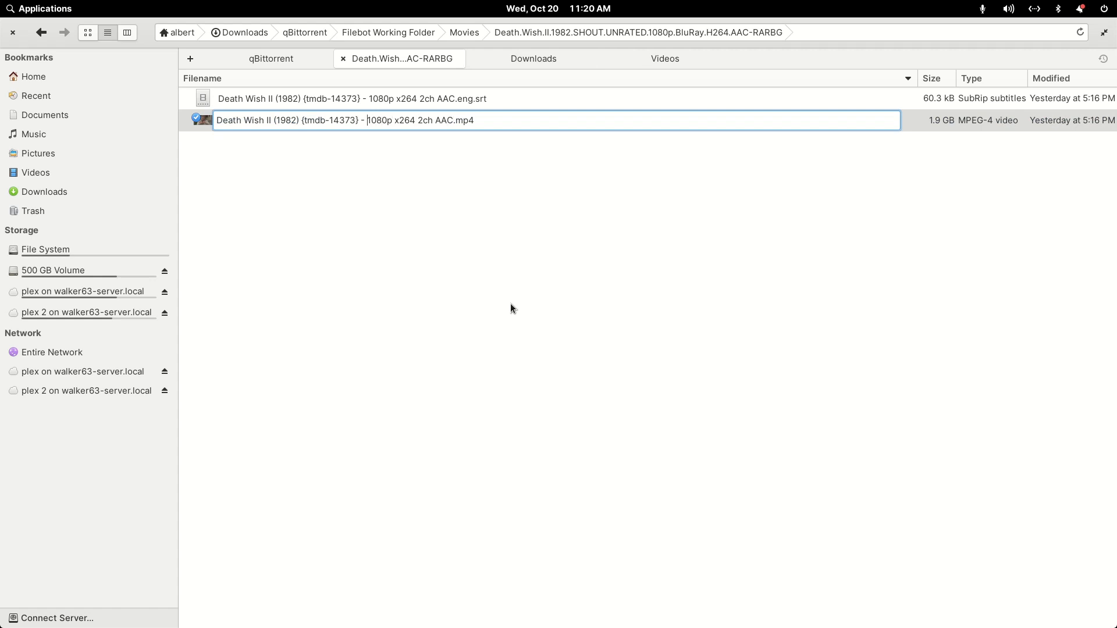
pyautogui.write('[')
pyautogui.write('UNRATE')
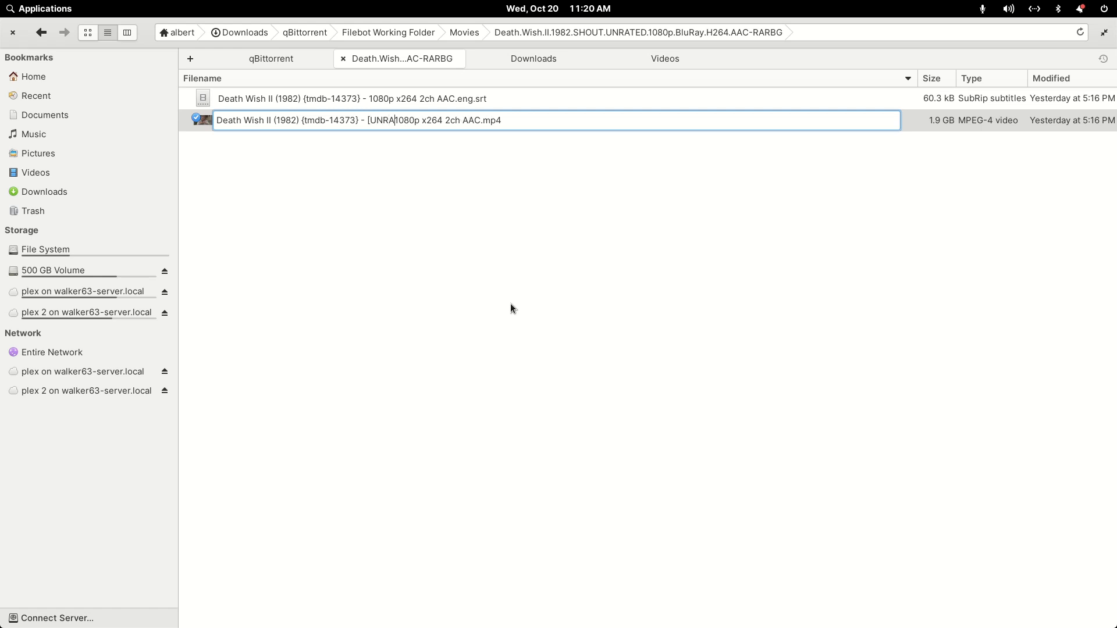
pyautogui.write('D]')
pyautogui.press('BackSpace')
pyautogui.write(']')
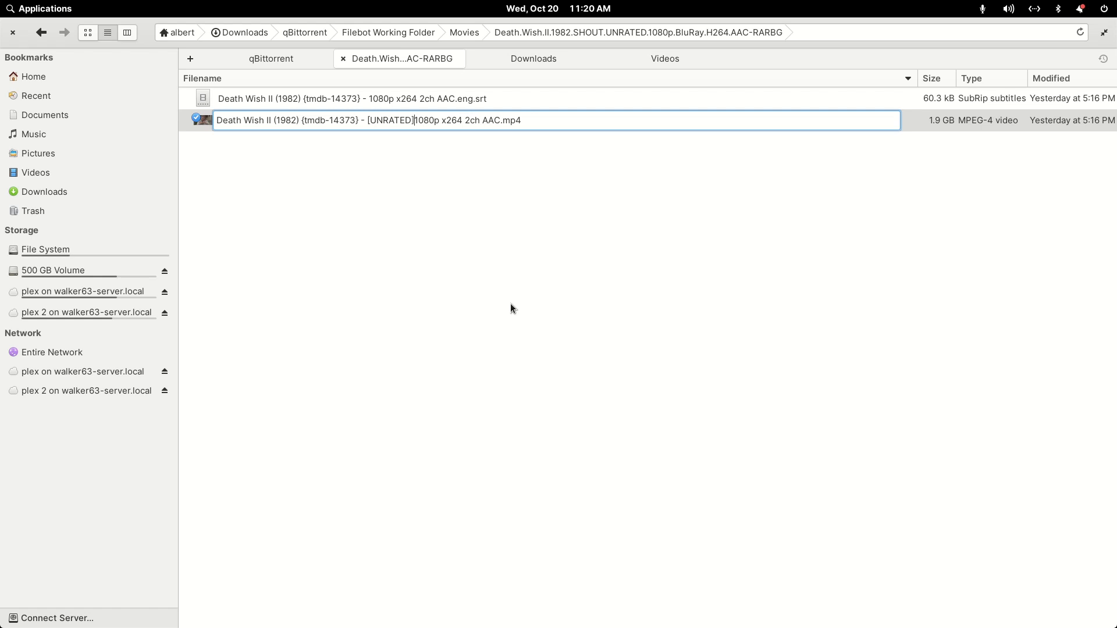
# - Copy the [UNRATED] text from the Death Wish II video's name and cancel the rename
pyautogui.hotkey('shift', 'Left')
pyautogui.hotkey('shift', 'Left')
pyautogui.hotkey('shift', 'Left')
pyautogui.hotkey('shift', 'Left')
pyautogui.hotkey('shift', 'Left')
pyautogui.hotkey('shift', 'Left')
pyautogui.hotkey('shift', 'Left')
pyautogui.hotkey('shift', 'Left')
pyautogui.hotkey('shift', 'Left')
pyautogui.hotkey('ctrl', 'c')
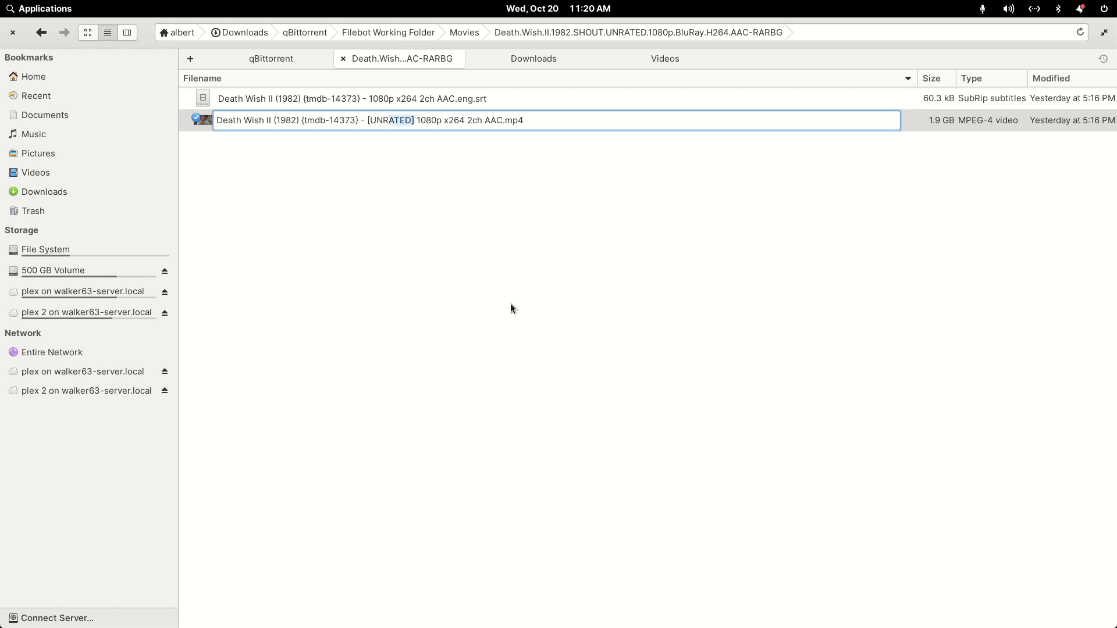
pyautogui.press('Escape')
pyautogui.press('Up')
pyautogui.press('Down')
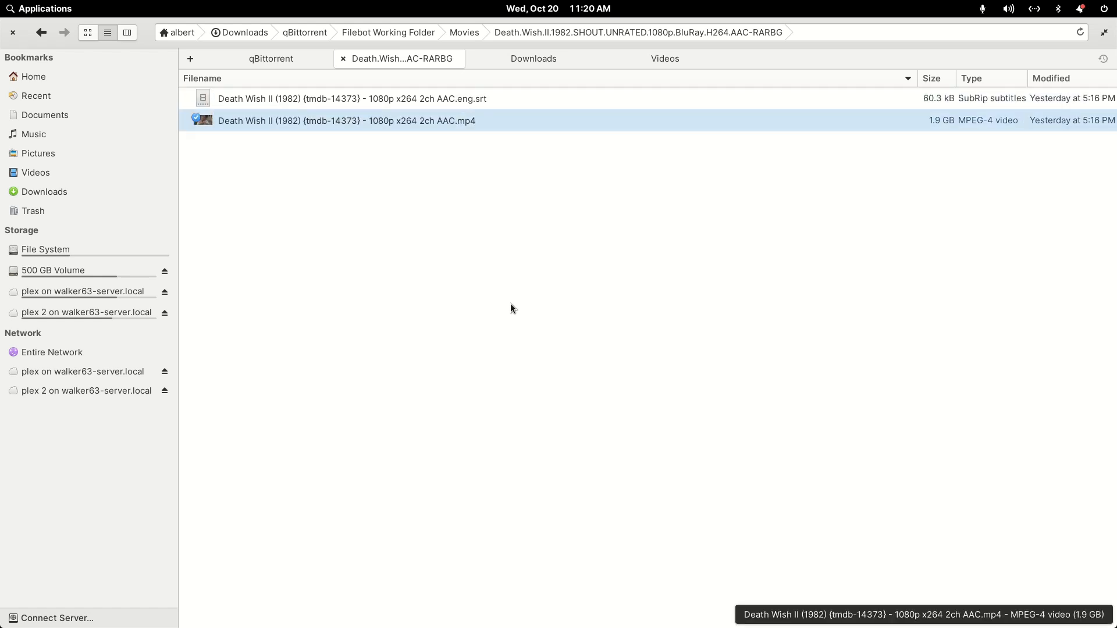
# - Rename the Death Wish II MP4 video by pasting the copied [UNRATED] text before 1080p
pyautogui.press('F2')
pyautogui.press('Right')
pyautogui.press('Left')
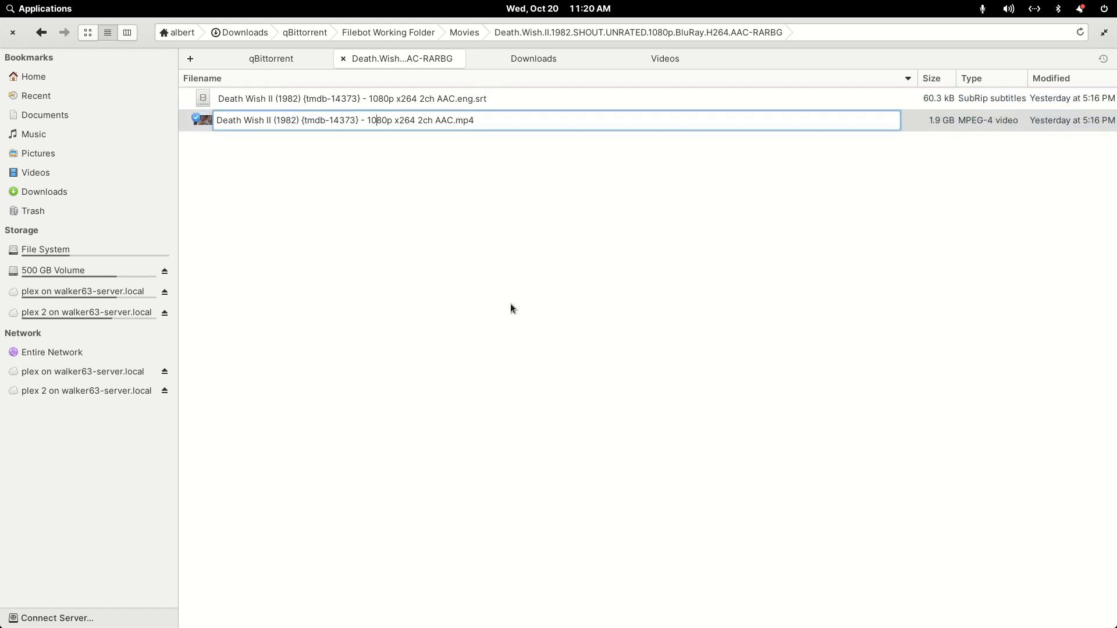
pyautogui.hotkey('ctrl', 'v')
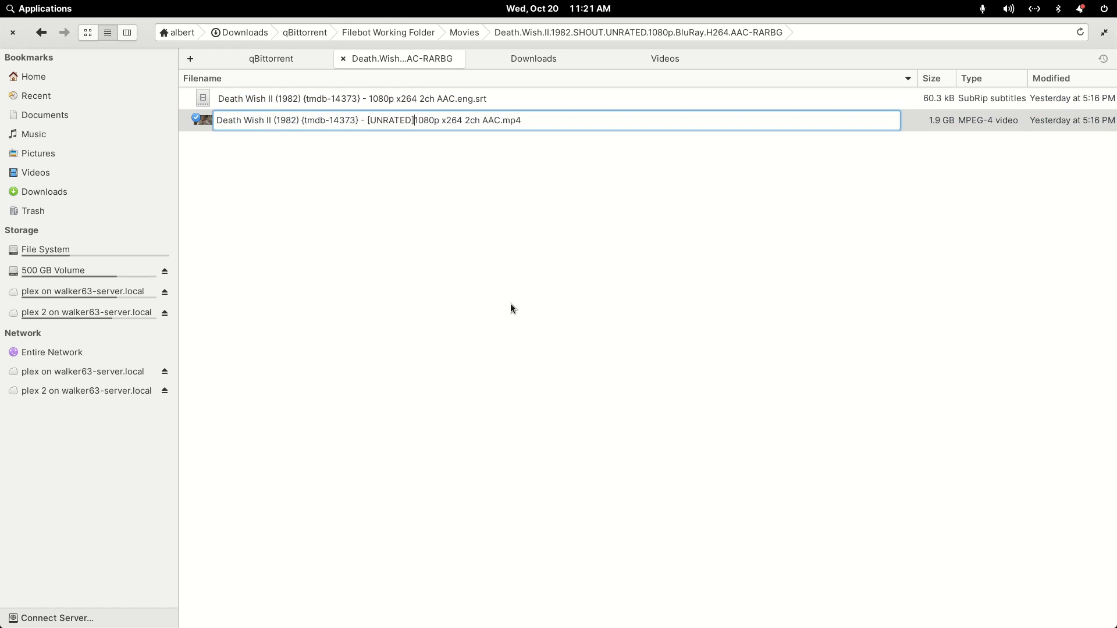
pyautogui.press('Return')
# - Paste [UNRATED] before 1080p in the Death Wish II subtitle's name as well, and select the MP4 video
pyautogui.press('Up')
pyautogui.press('F2')
pyautogui.press('Left')
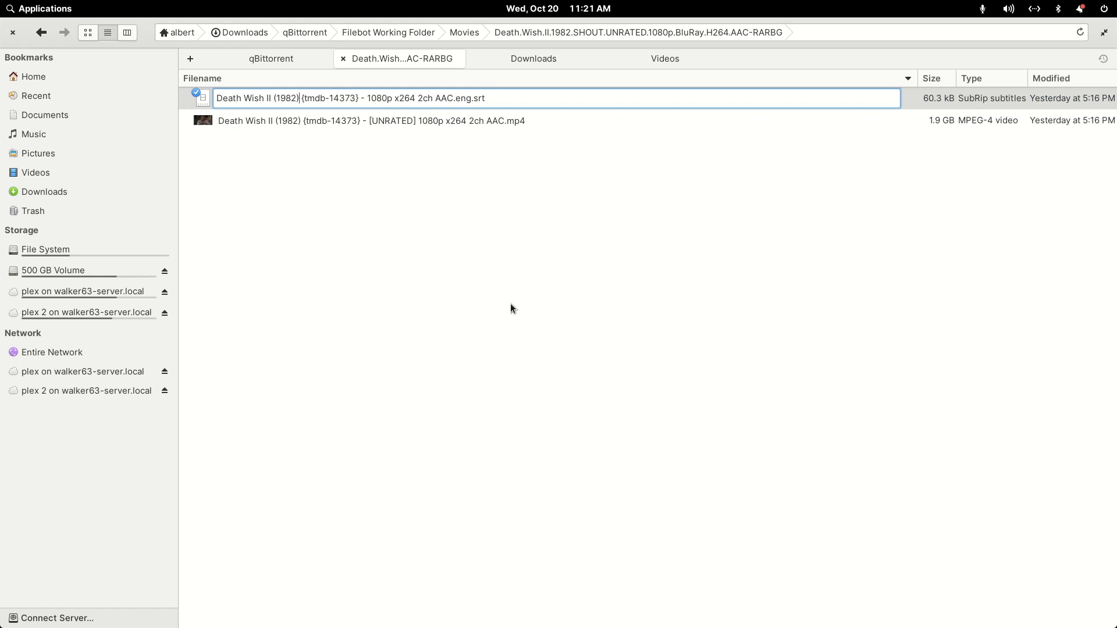
pyautogui.hotkey('ctrl', 'v')
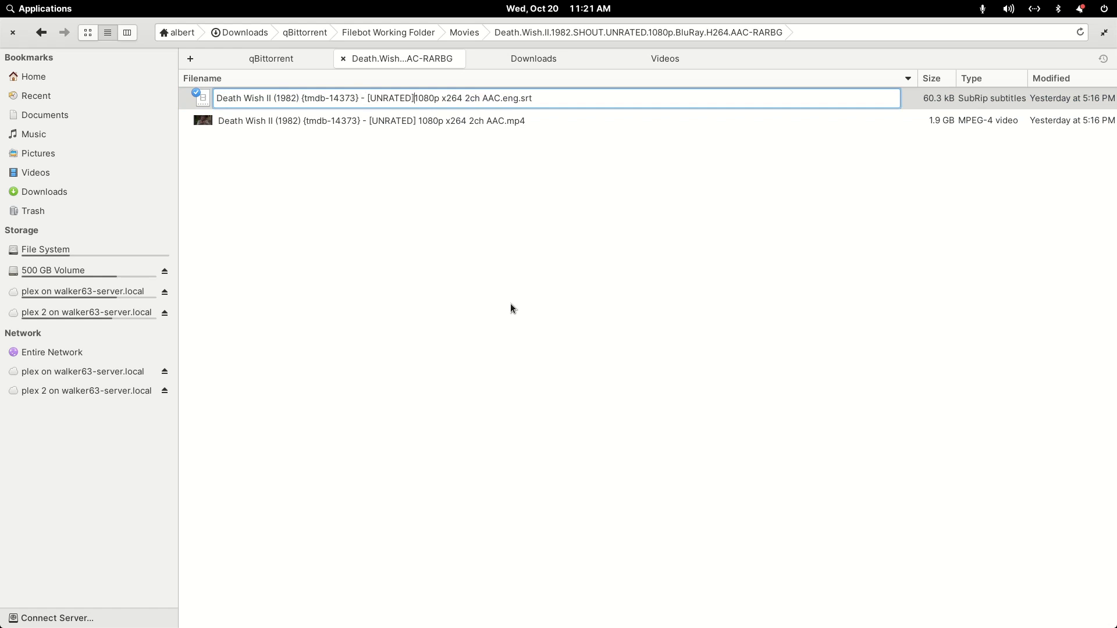
pyautogui.press('Return')
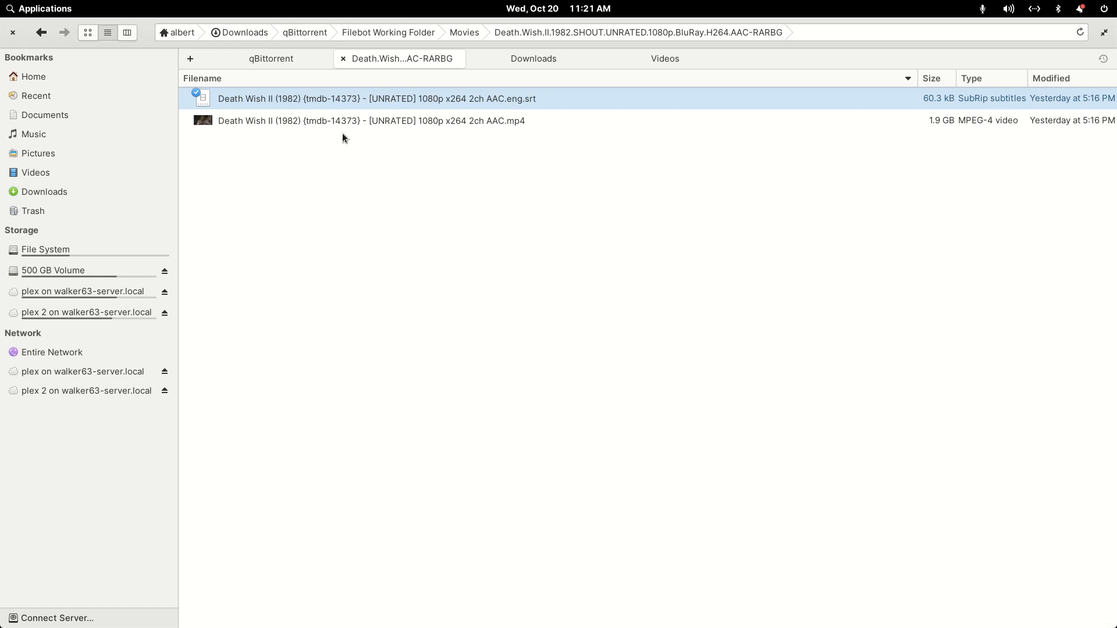
pyautogui.click(371, 120)
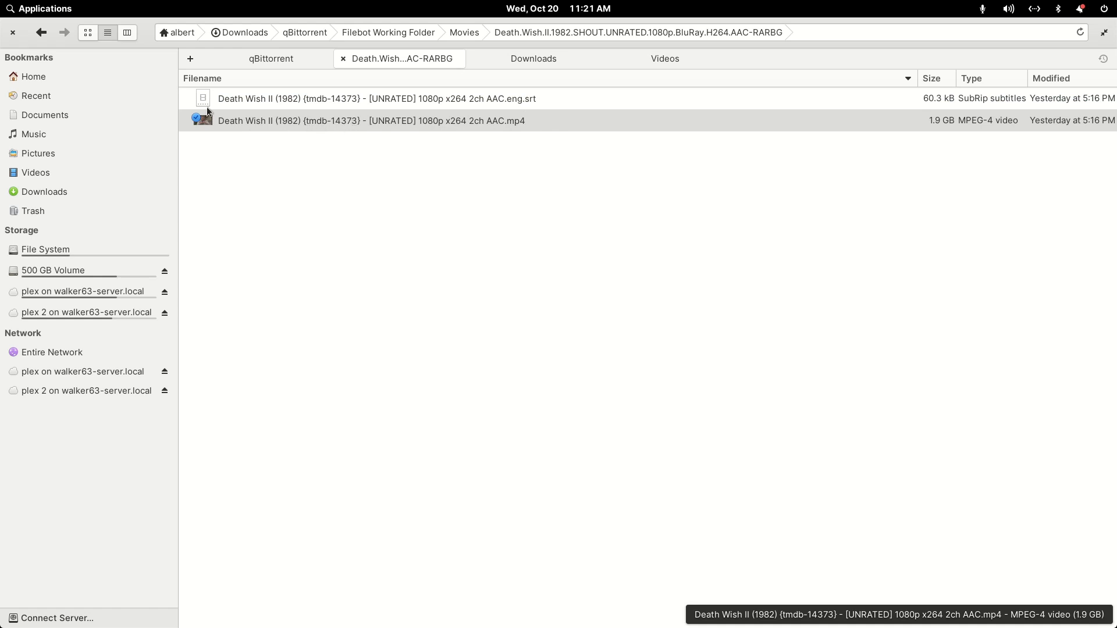
# - Check the renamed files in the Night Teeth folder and its Subs subfolder, and return to Movies
pyautogui.click(40, 33)
pyautogui.doubleClick(271, 184)
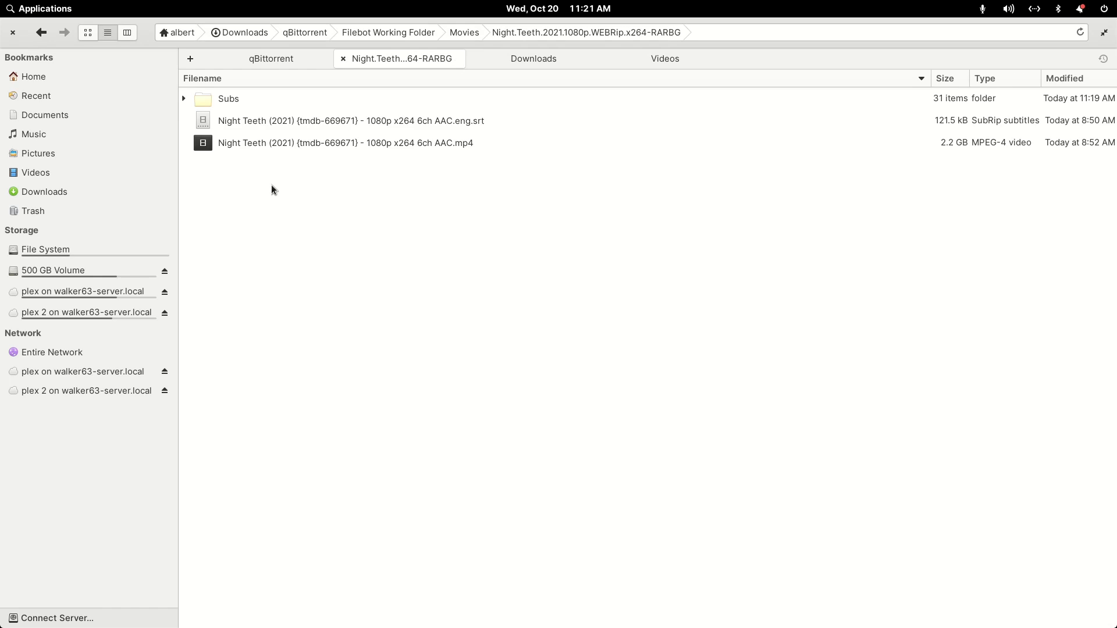
pyautogui.doubleClick(222, 100)
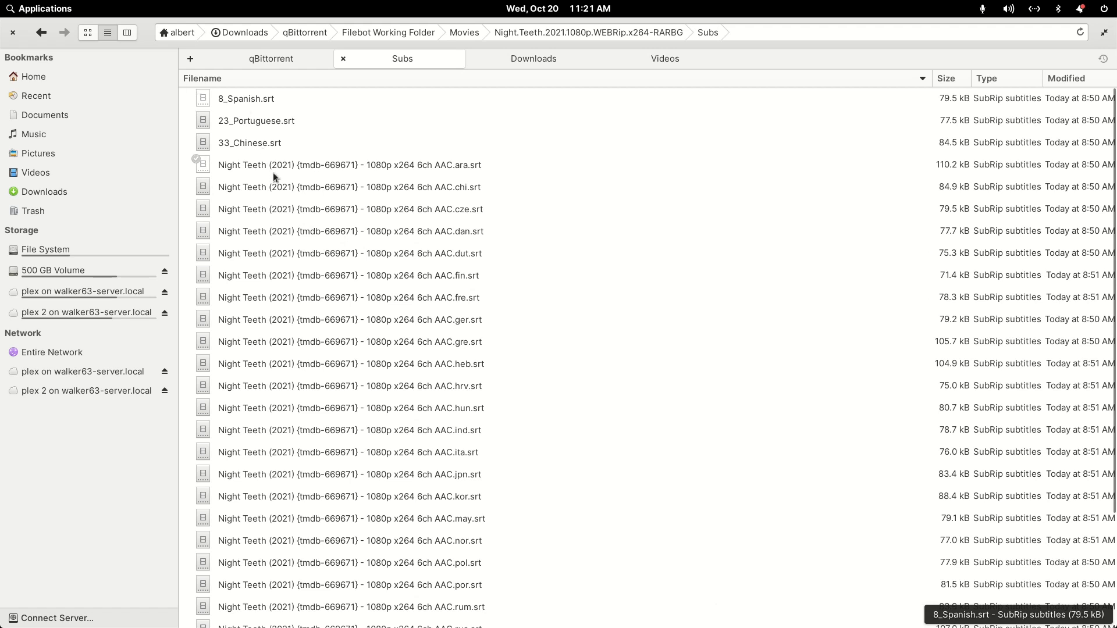
pyautogui.scroll(-5, 332, 198)
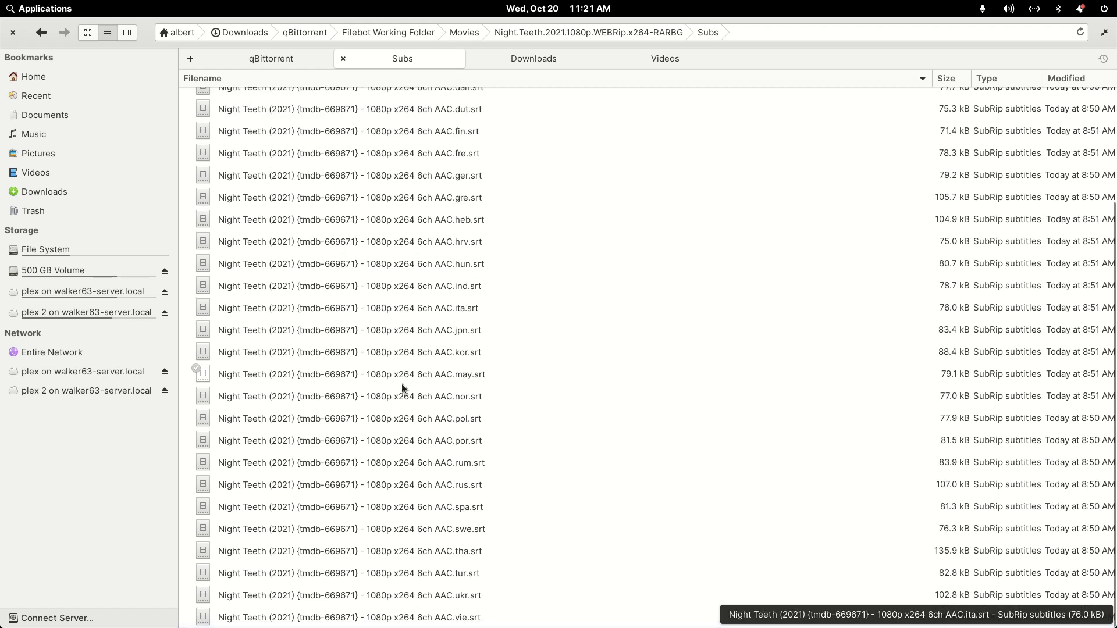
pyautogui.scroll(5, 400, 377)
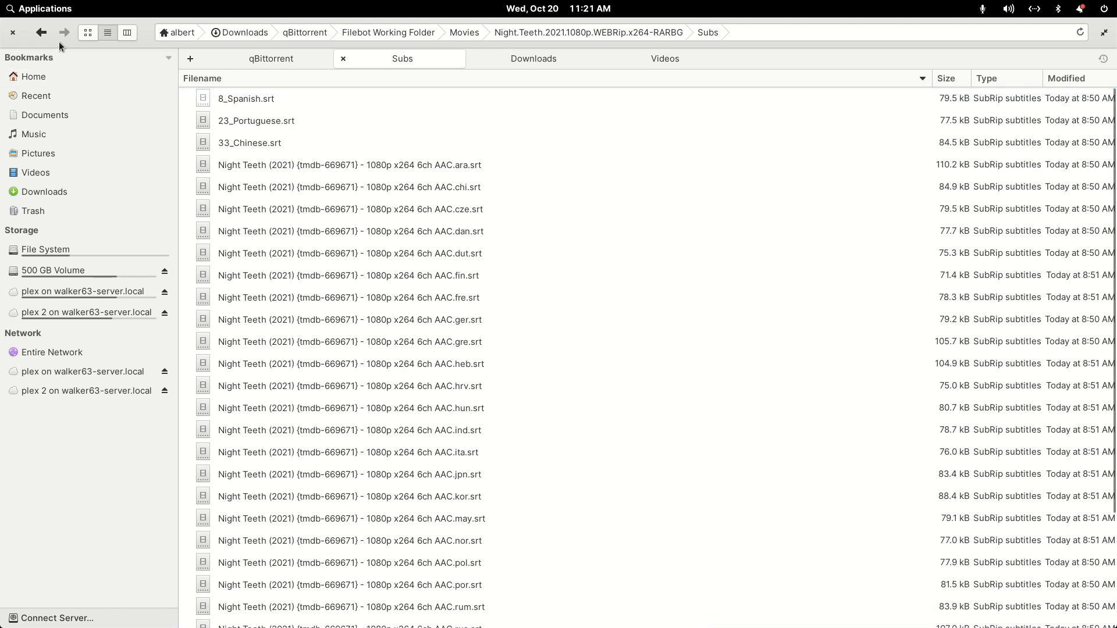
pyautogui.click(40, 32)
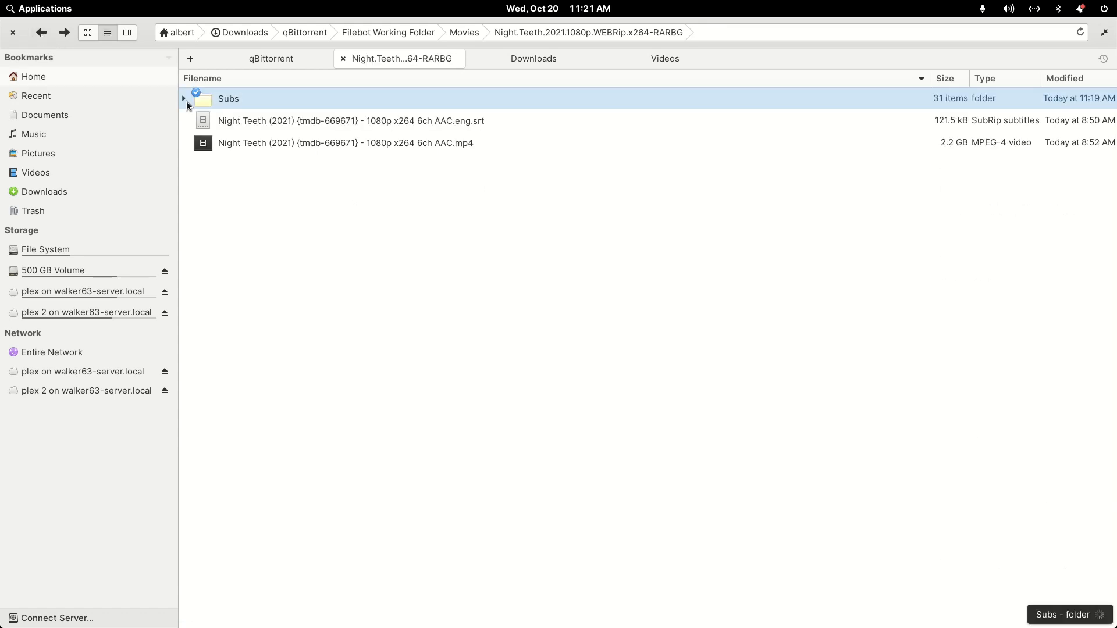
pyautogui.click(41, 32)
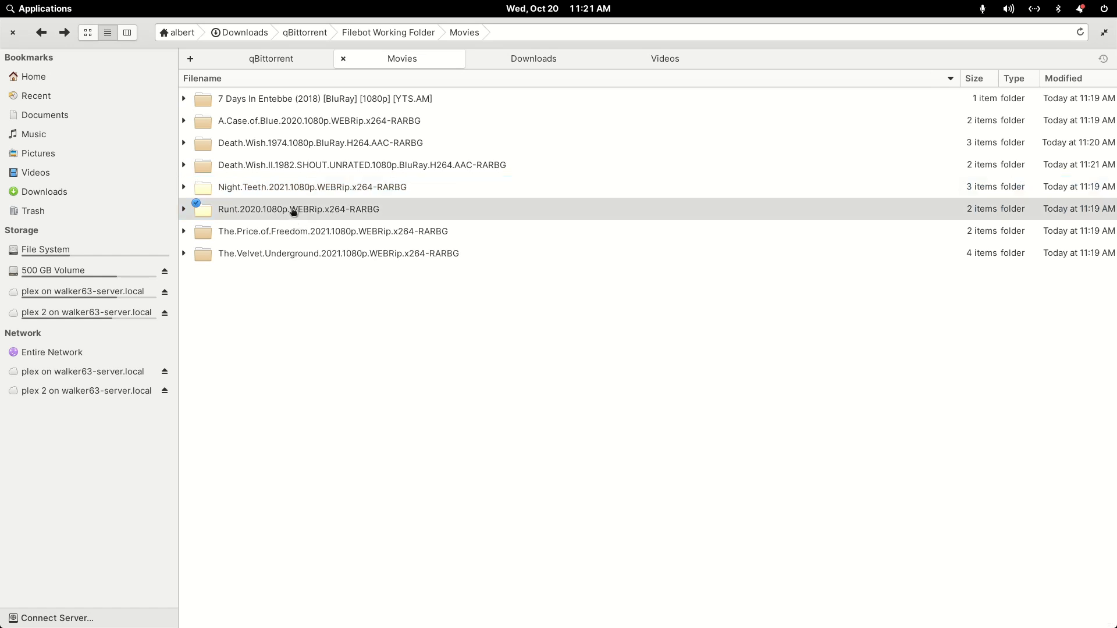
# - Check the renamed video and subtitle files in the Runt and The Price of Freedom folders, returning to Movies after each
pyautogui.click(293, 209)
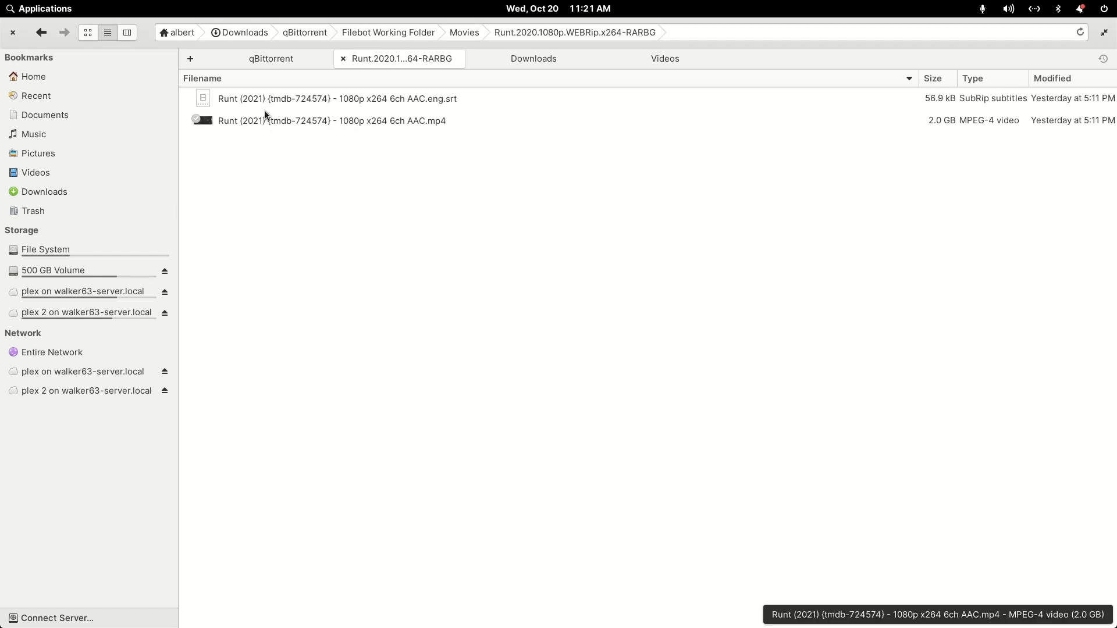
pyautogui.click(44, 34)
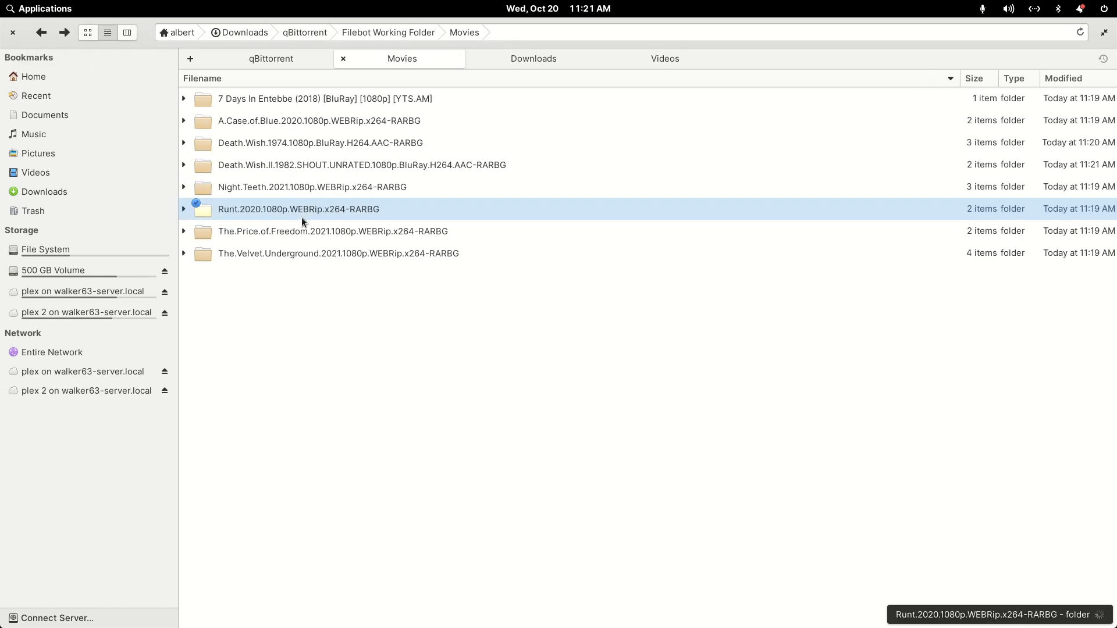
pyautogui.click(283, 232)
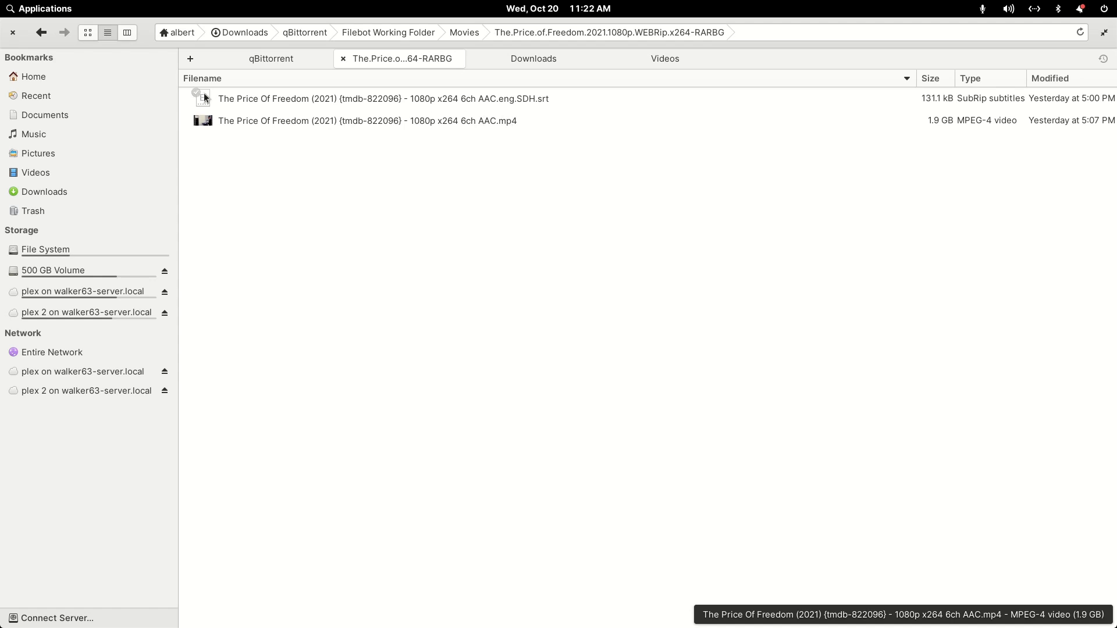
pyautogui.click(41, 34)
# - Check the renamed files in The Velvet Underground folder and its Subs subfolder, and return to the movie's folder
pyautogui.click(289, 255)
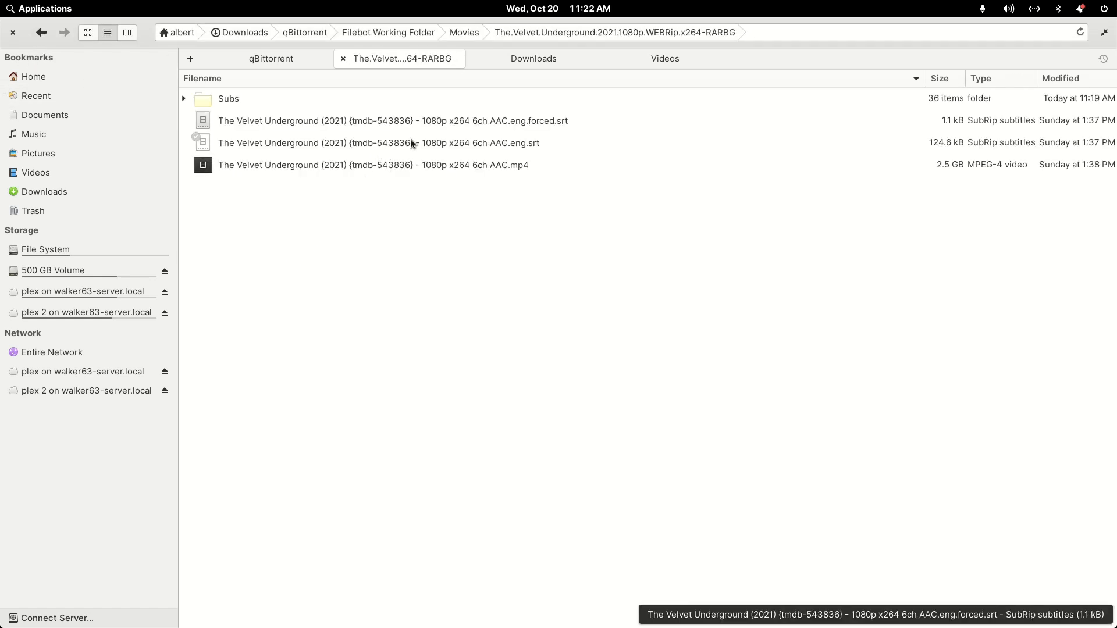
pyautogui.click(218, 99)
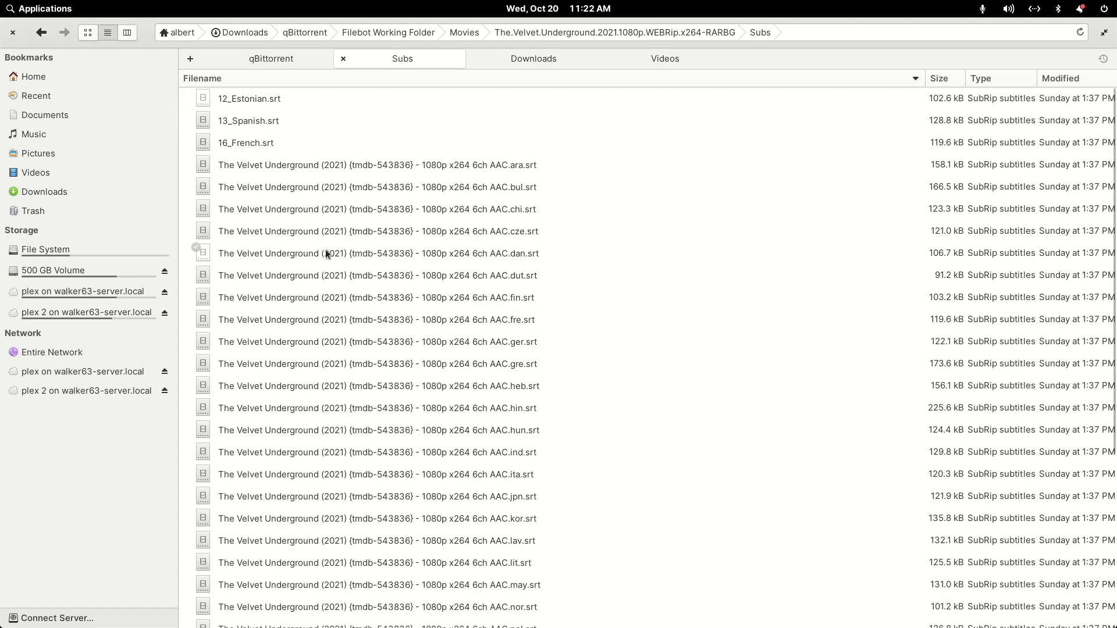
pyautogui.scroll(-5, 289, 215)
pyautogui.scroll(5, 292, 236)
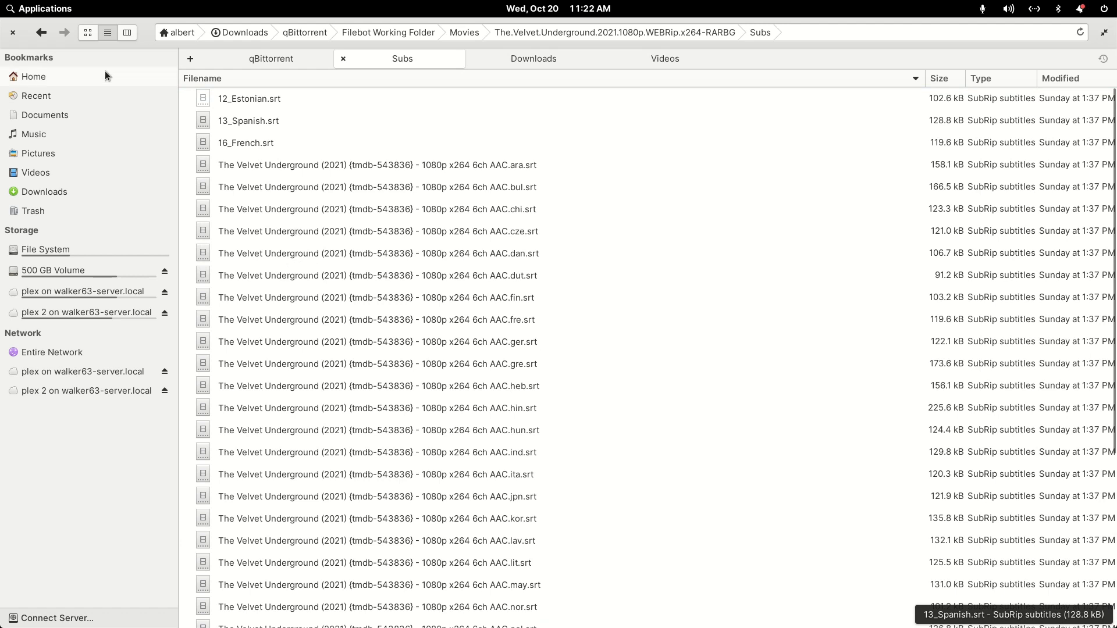
pyautogui.click(41, 34)
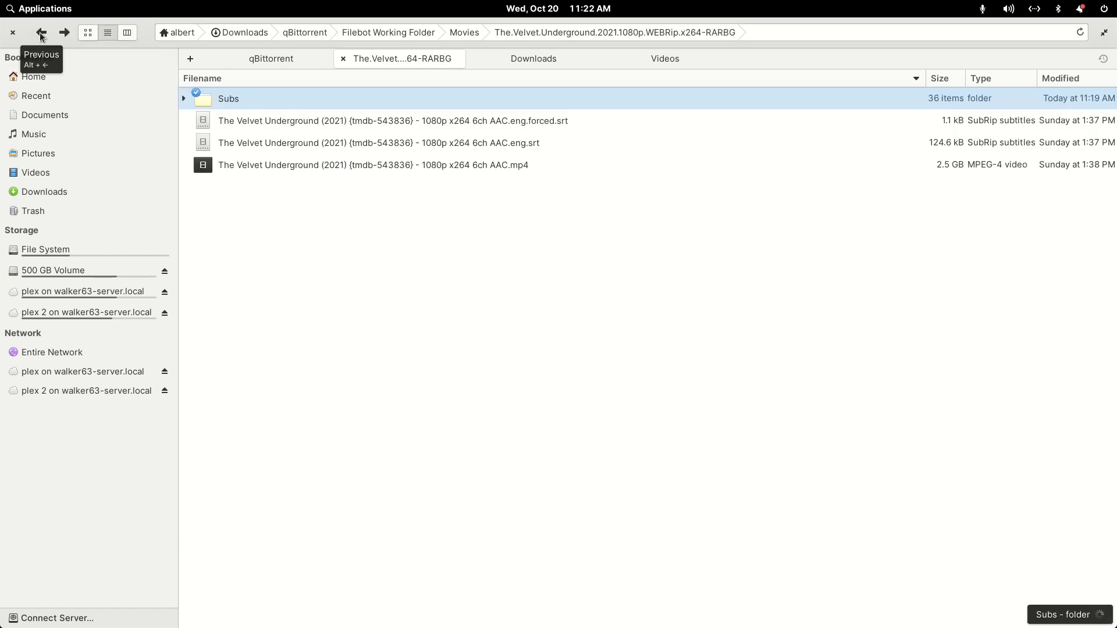
# - Shrink the file manager from full screen, launch FileBot, and view its list of rename presets without applying one
pyautogui.doubleClick(143, 34)
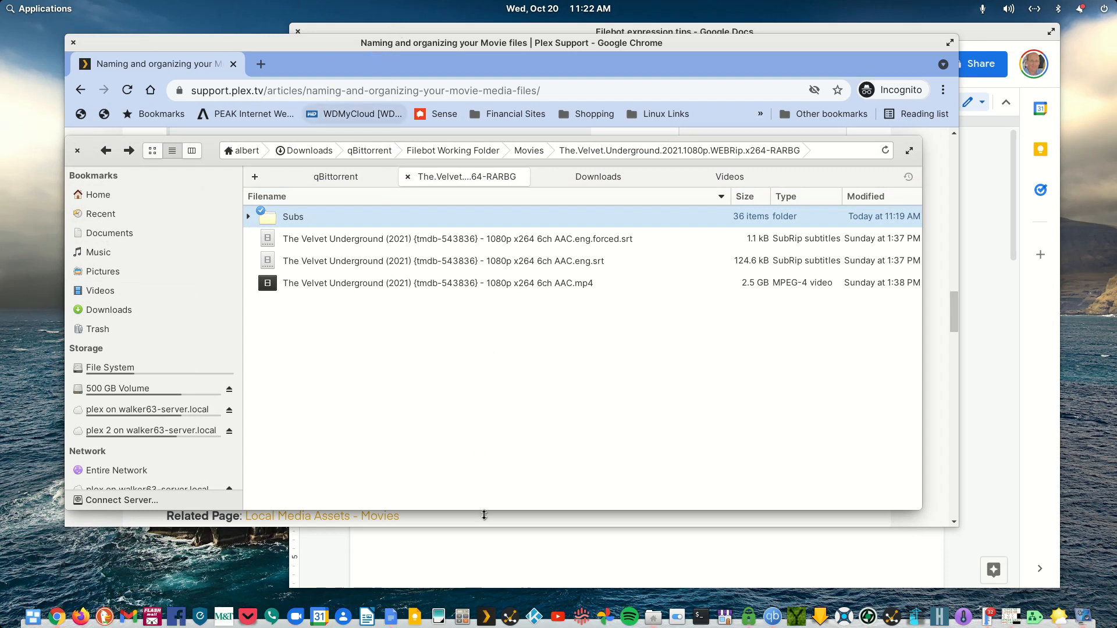
pyautogui.click(67, 11)
pyautogui.write('file')
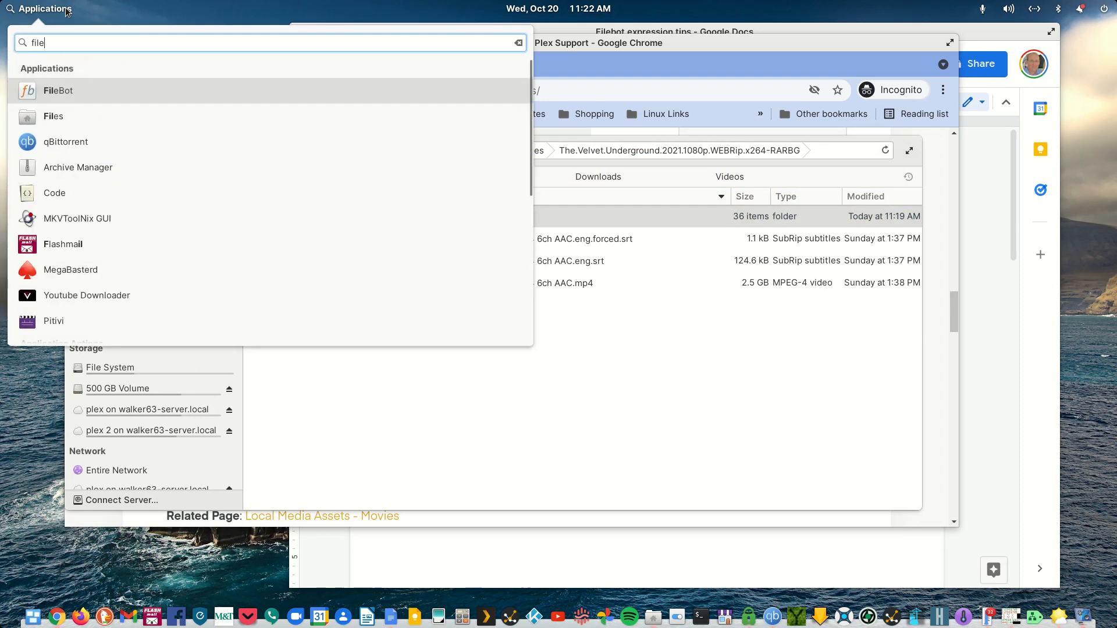
pyautogui.press('Return')
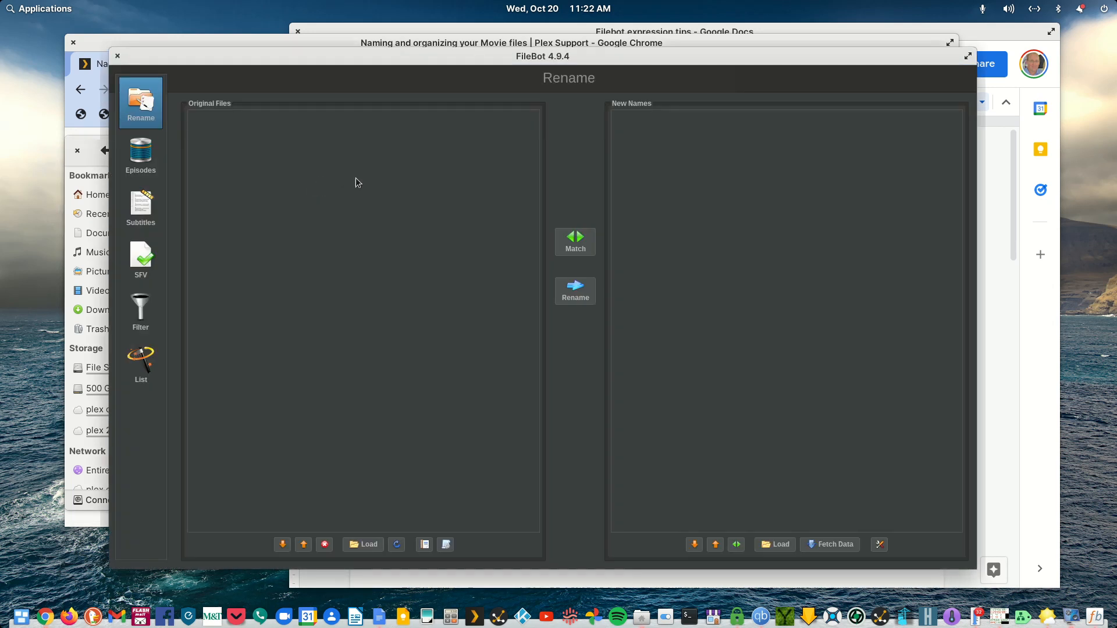
pyautogui.click(446, 545)
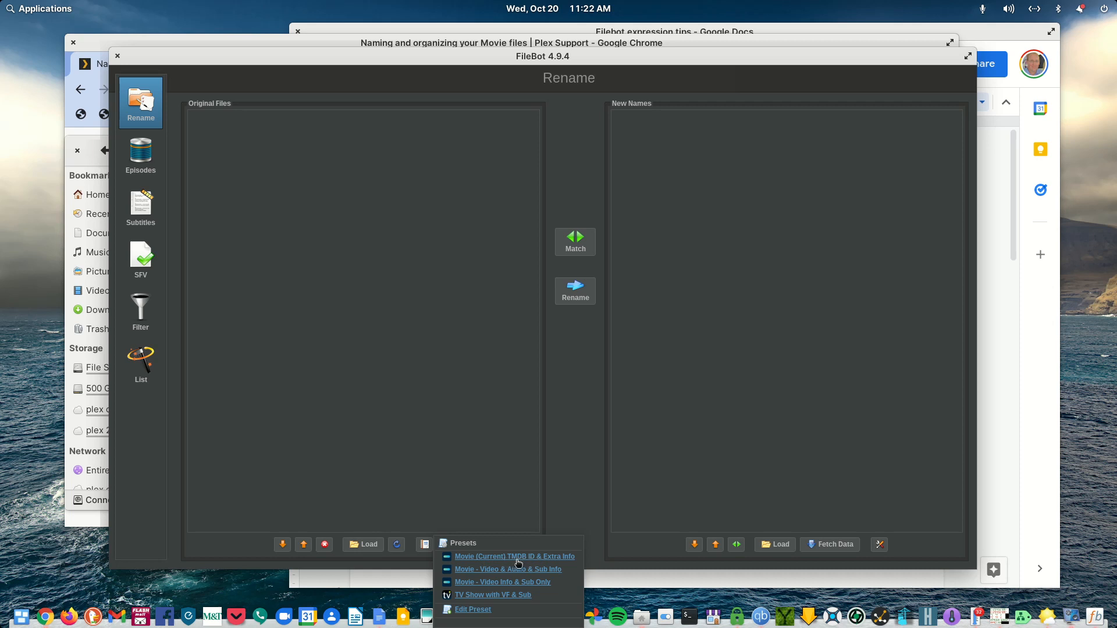
pyautogui.click(493, 445)
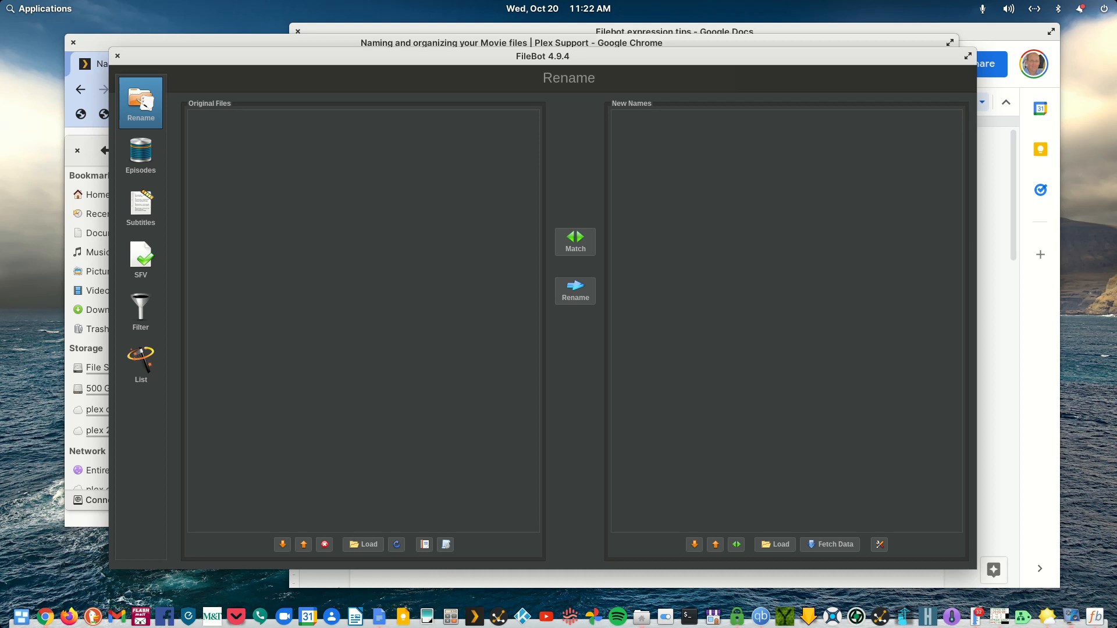